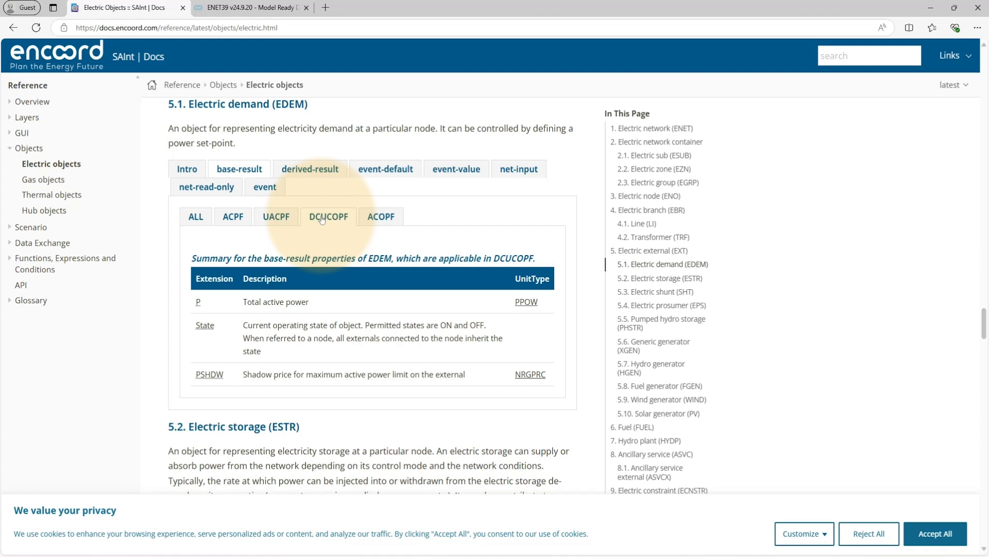
Display the derived-result properties of the electric demand object (EDEM) in the documentation
{"action": "left_click", "coordinate": [310, 177]}
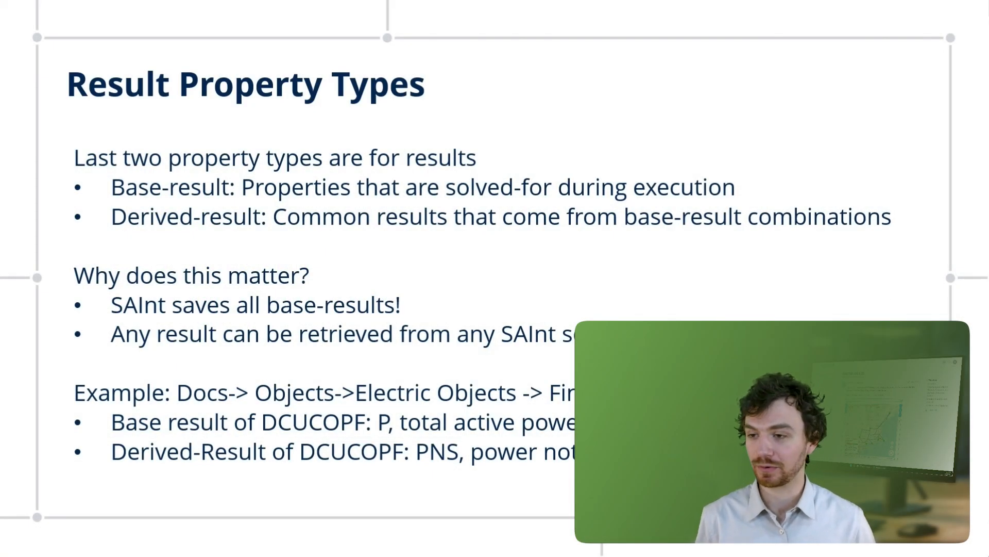
{"action": "key", "text": "Right"}
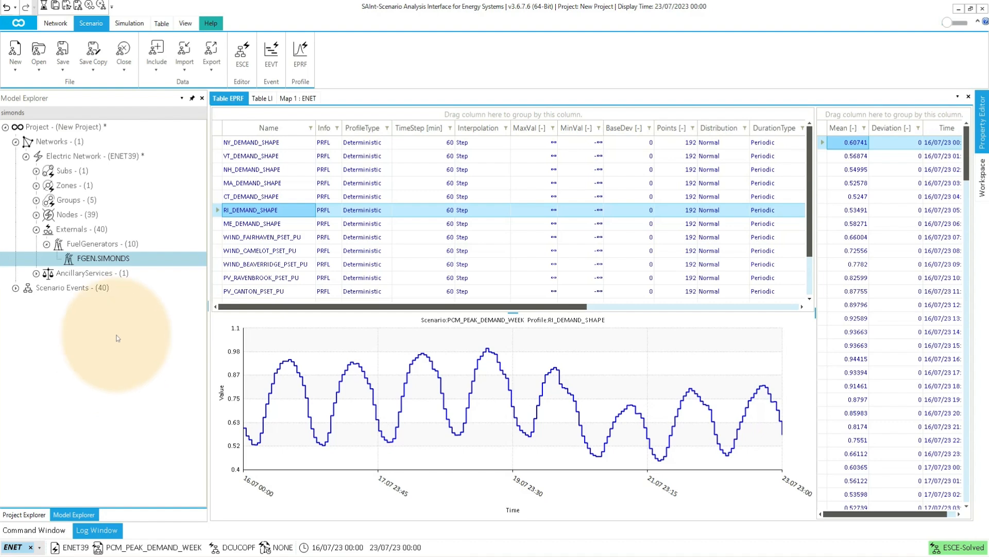
Open the chart window next to the network map
{"action": "left_click", "coordinate": [186, 24]}
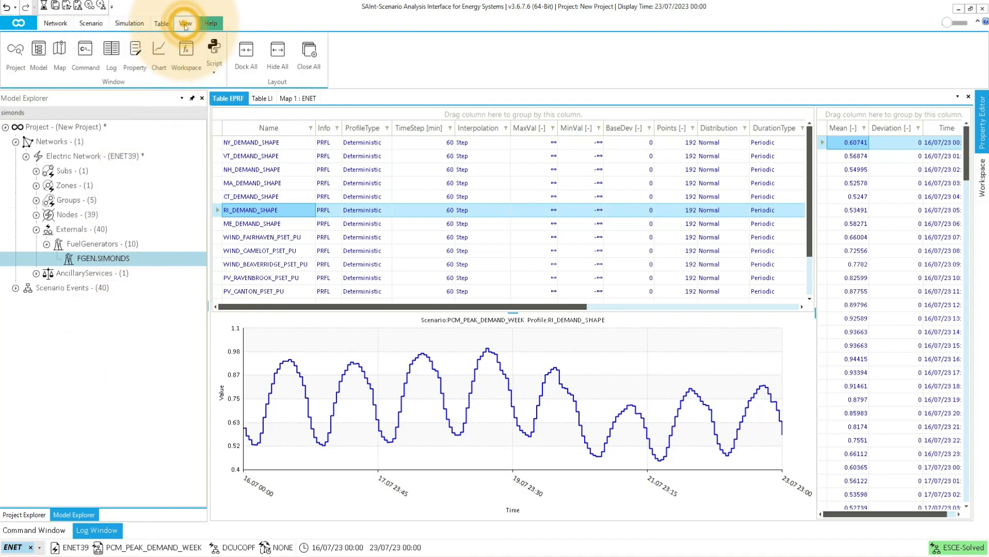
{"action": "left_click", "coordinate": [160, 52]}
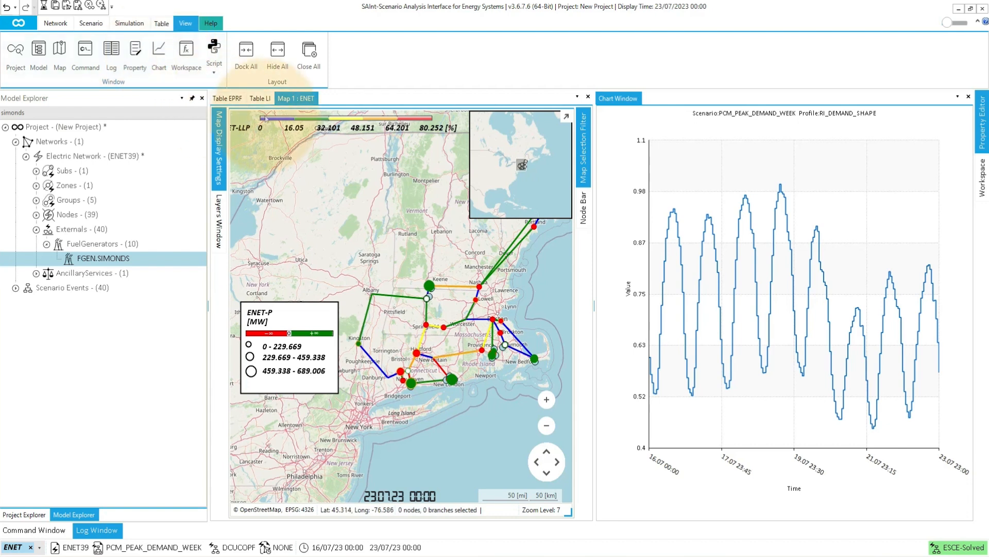
Shrink the map's overview inset and move the ENET-P legend clear of the network, keeping all nodes in view
{"action": "left_click", "coordinate": [565, 119]}
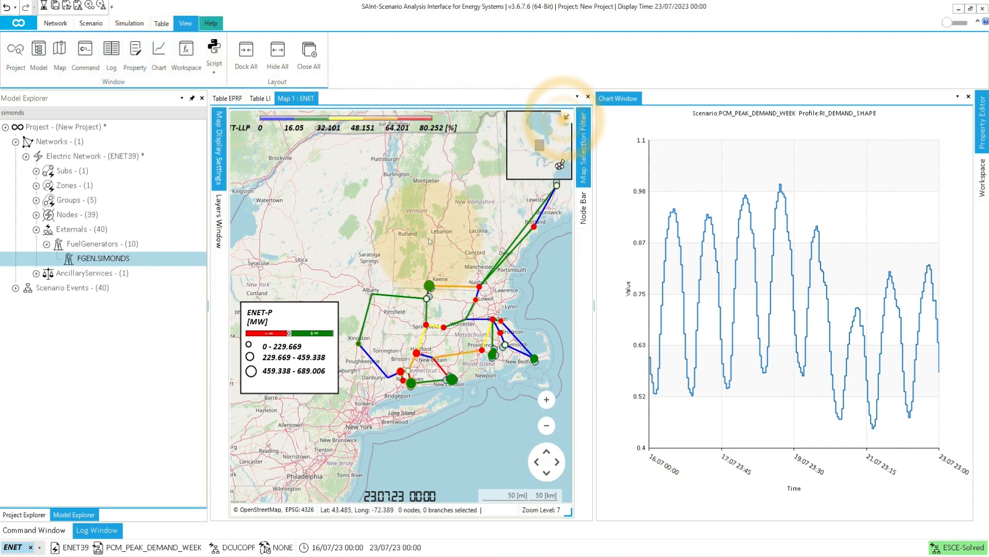
{"action": "left_click", "coordinate": [304, 324]}
{"action": "left_click_drag", "start_coordinate": [305, 324], "coordinate": [301, 423]}
{"action": "left_click_drag", "start_coordinate": [392, 272], "coordinate": [349, 254]}
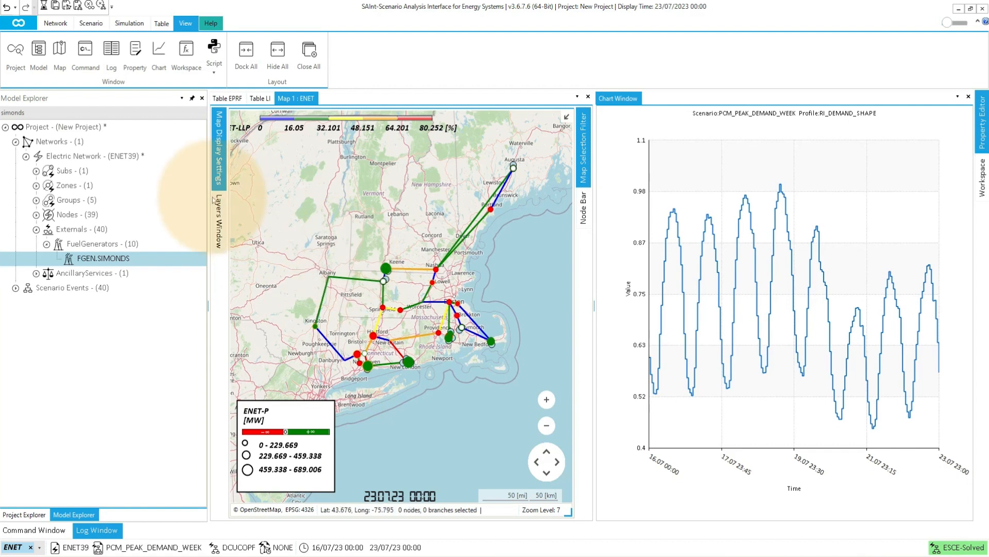
Chart the generation dispatch of electric network ENET39, followed by the default results of the Nashua and Portland nodes
{"action": "right_click", "coordinate": [114, 156]}
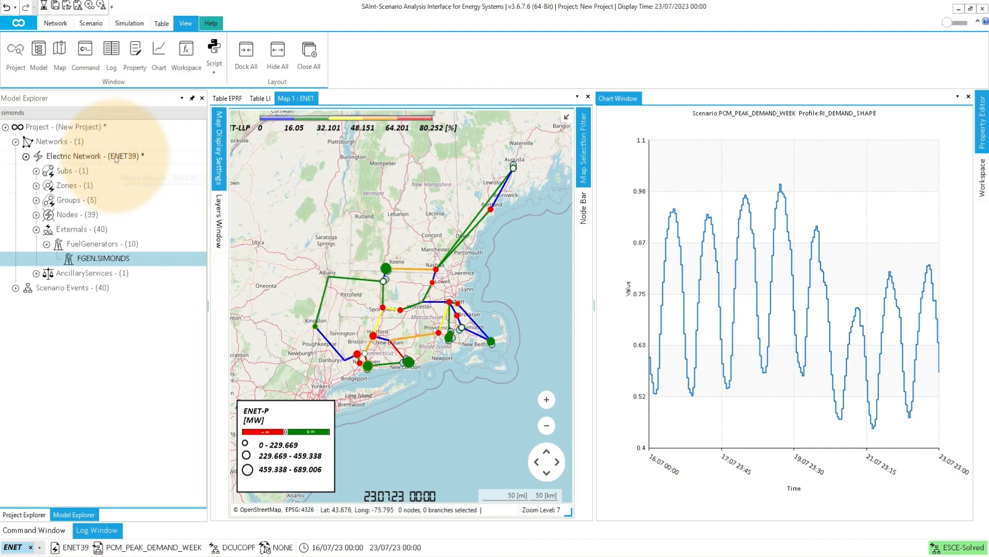
{"action": "left_click", "coordinate": [116, 159]}
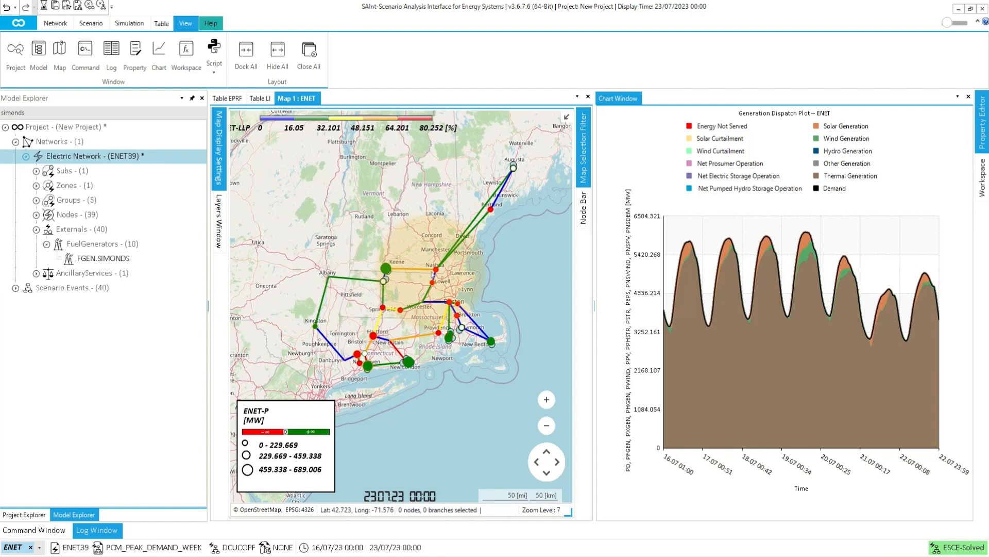
{"action": "left_click", "coordinate": [435, 269]}
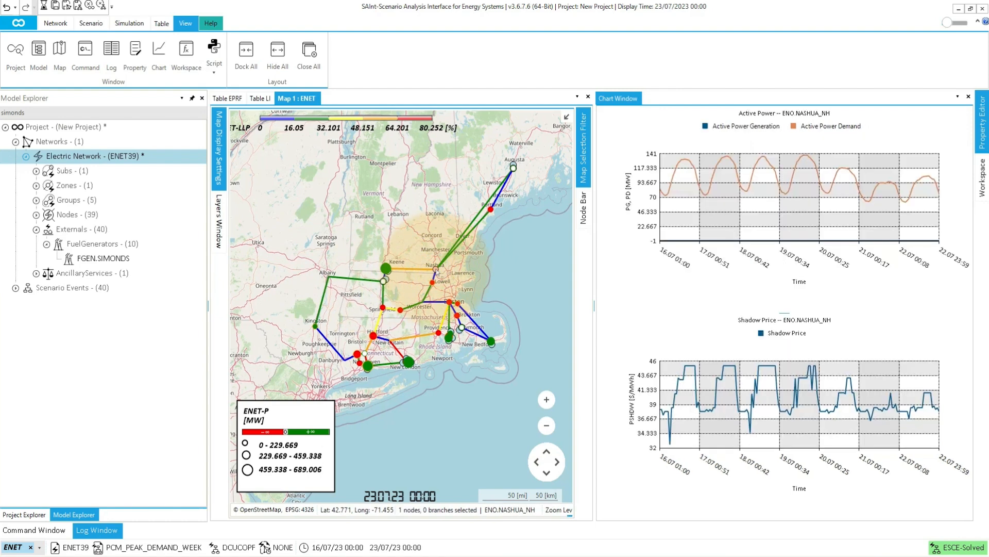
{"action": "left_click", "coordinate": [491, 210]}
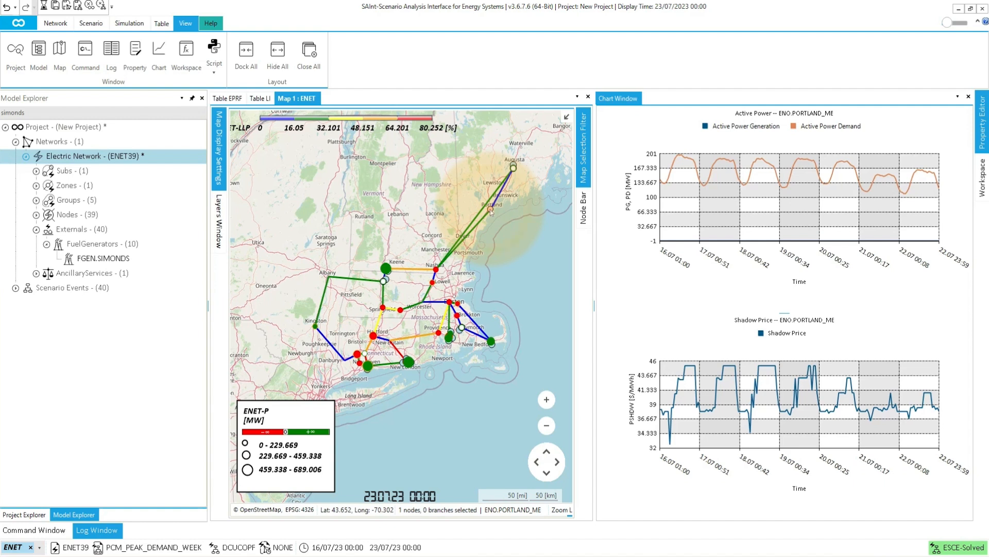
Plot the Portland node's ShadowPriceActivePowerBalance (PSHDW) in a separate plot window, inspect the curve and close the window
{"action": "right_click", "coordinate": [490, 209]}
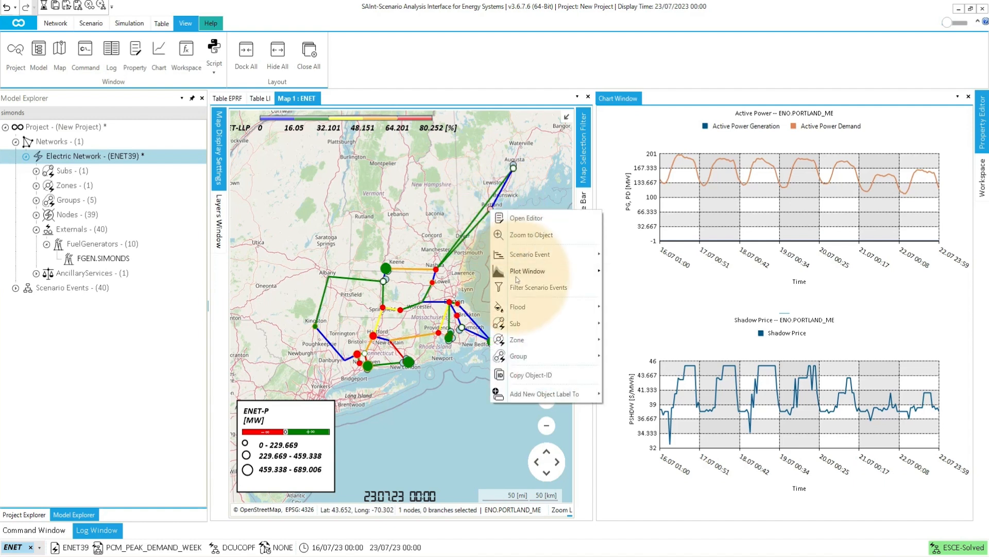
{"action": "mouse_move", "coordinate": [518, 279]}
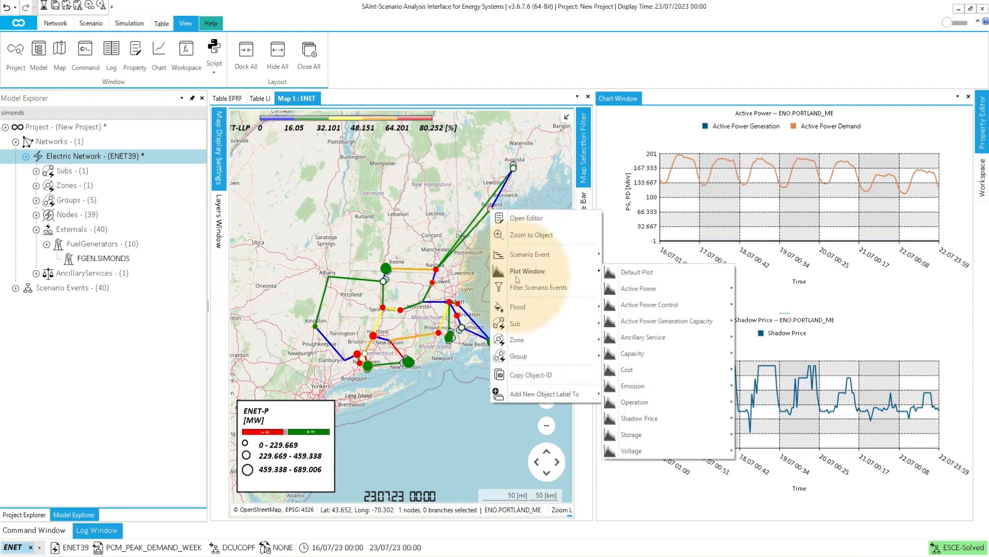
{"action": "mouse_move", "coordinate": [642, 419]}
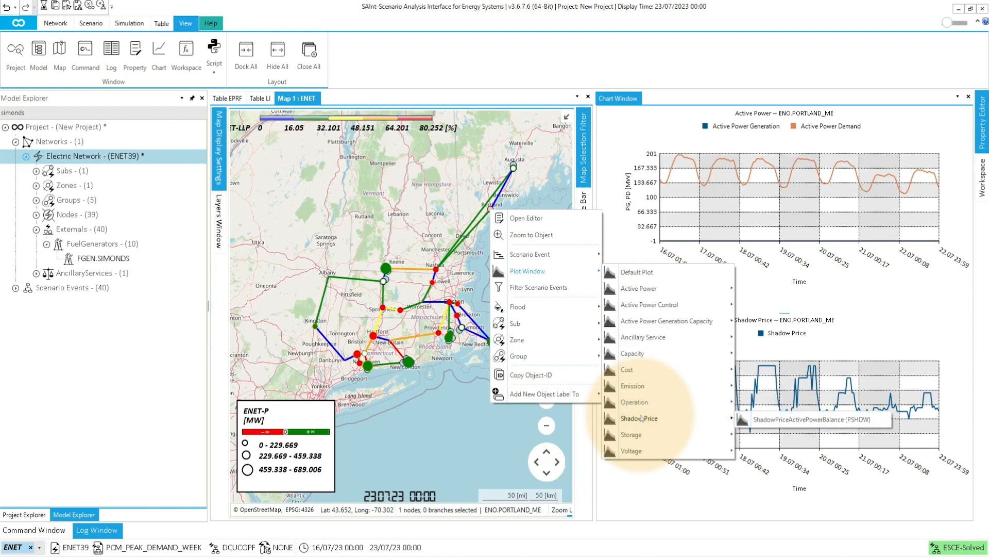
{"action": "left_click", "coordinate": [753, 419]}
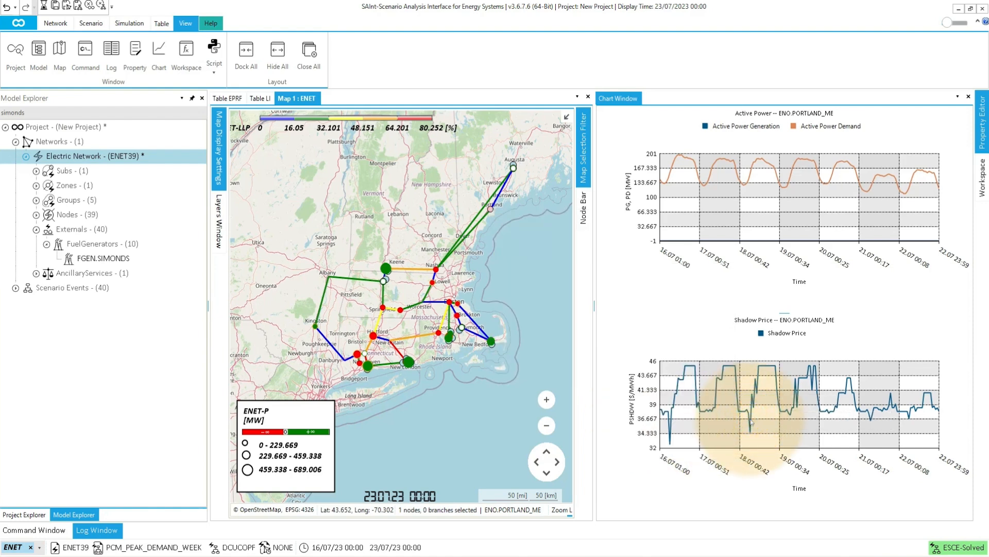
{"action": "left_click_drag", "start_coordinate": [251, 216], "coordinate": [379, 294]}
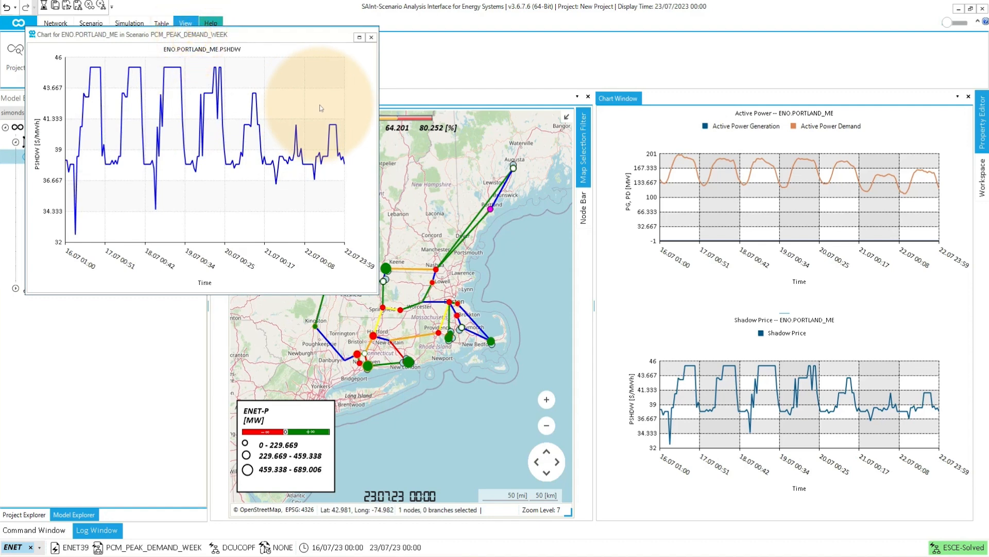
{"action": "left_click_drag", "start_coordinate": [187, 41], "coordinate": [305, 129]}
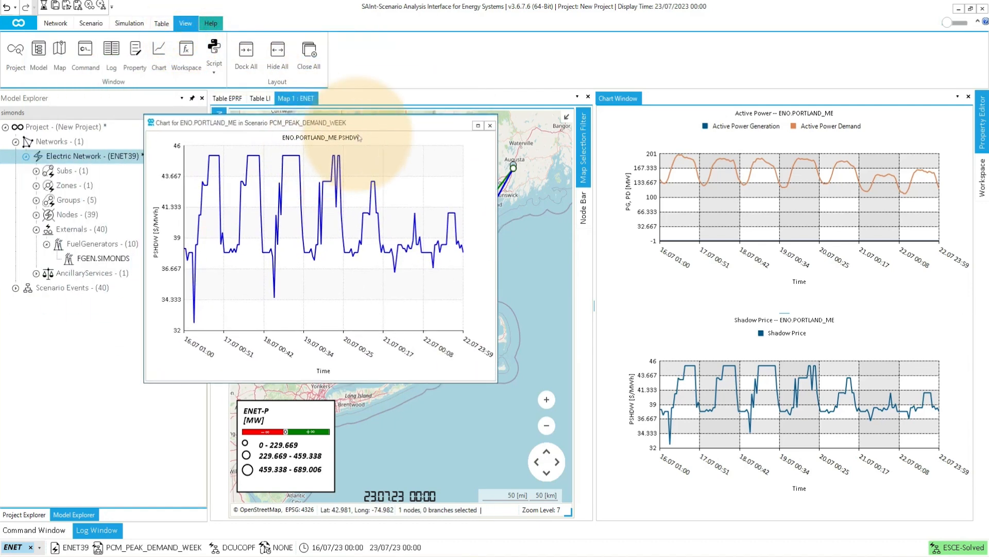
{"action": "left_click", "coordinate": [490, 126]}
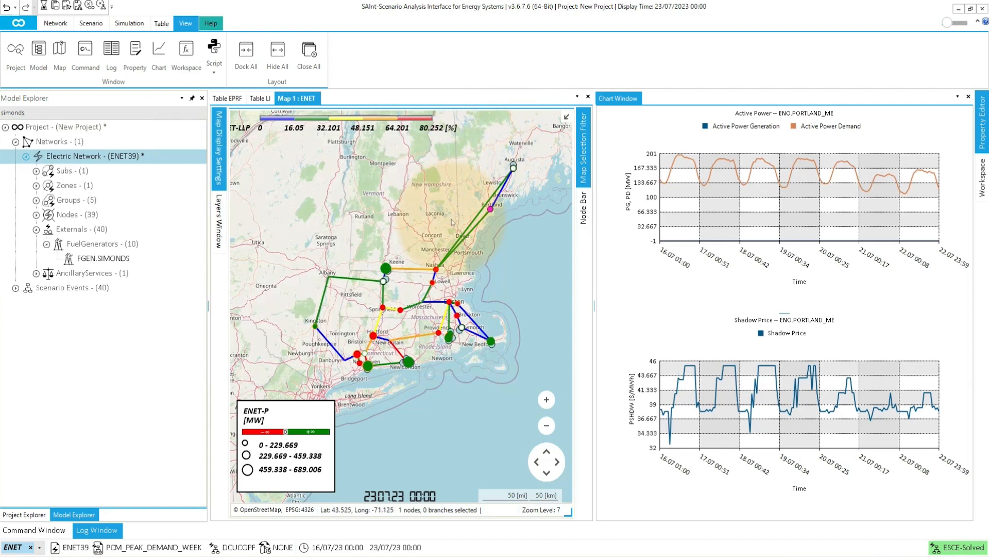
Chart the electric network's generation dispatch and animate the simulation results, stopping at 17/07/2023 23:00
{"action": "left_click", "coordinate": [73, 162]}
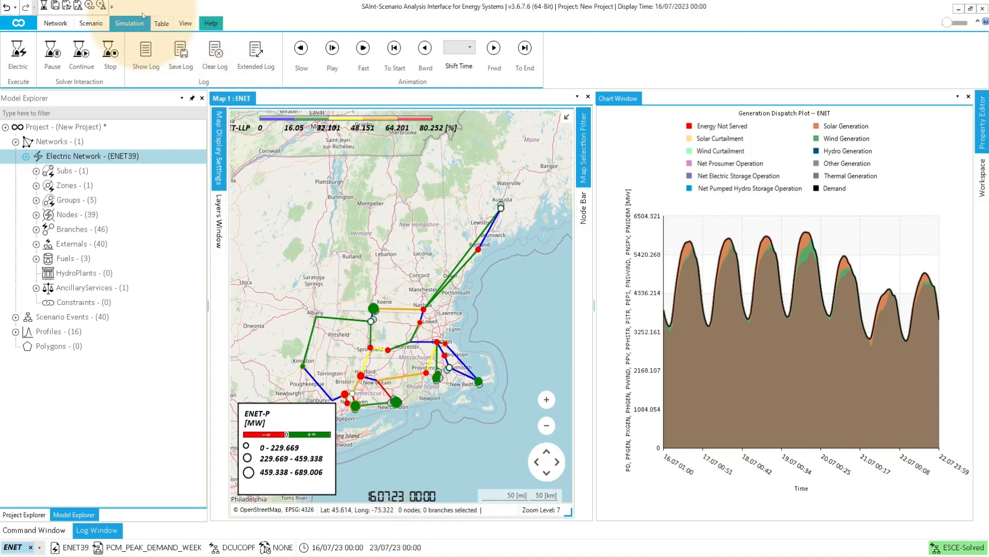
{"action": "left_click", "coordinate": [332, 51]}
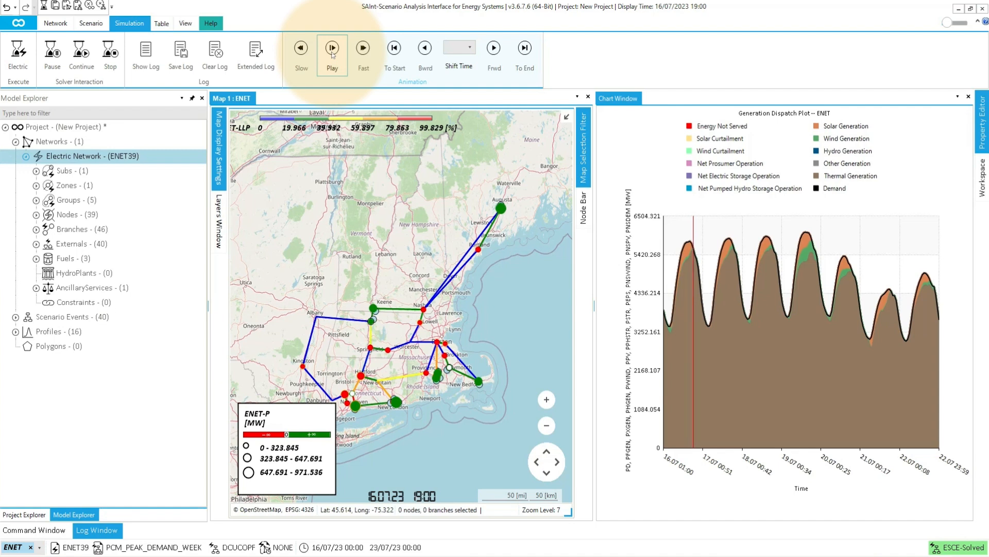
{"action": "left_click", "coordinate": [332, 51]}
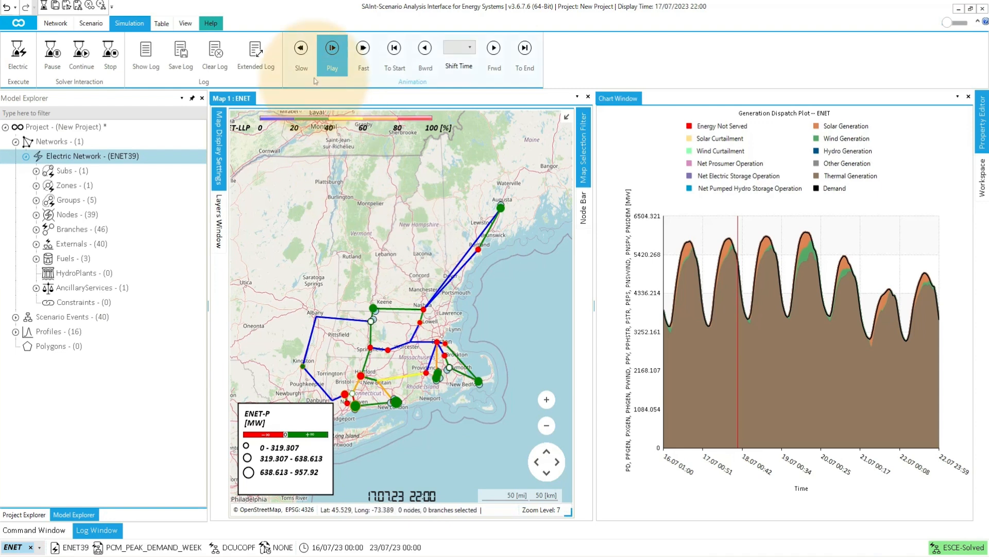
{"action": "left_click", "coordinate": [333, 52]}
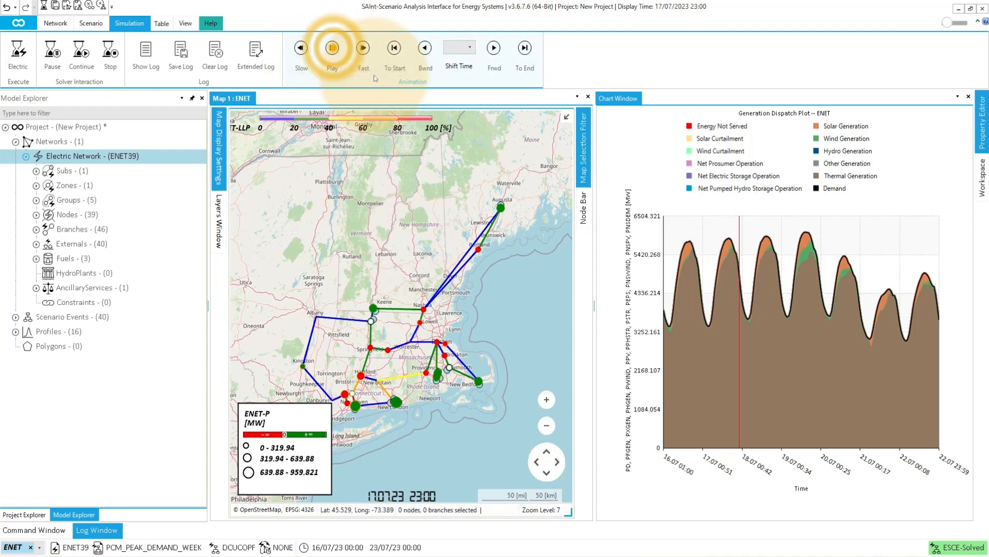
Use single time steps to bring the displayed simulation time to 18/07/2023 02:00
{"action": "left_click", "coordinate": [424, 54]}
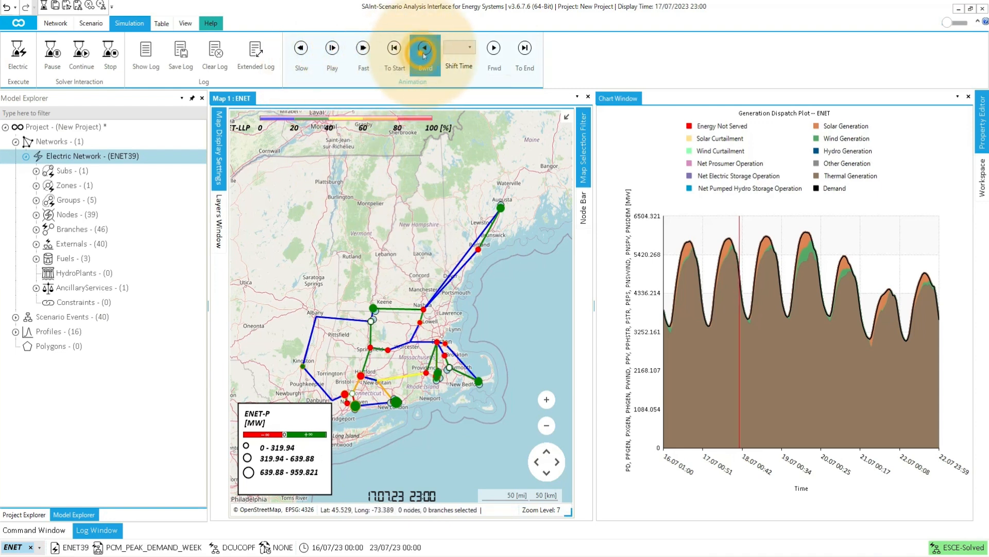
{"action": "left_click", "coordinate": [498, 52]}
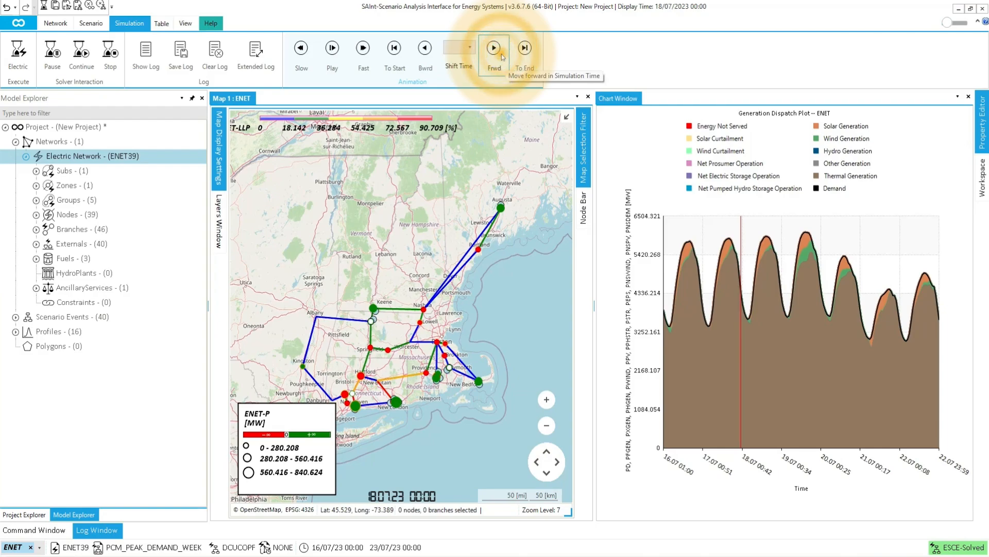
{"action": "left_click", "coordinate": [502, 55]}
{"action": "left_click", "coordinate": [502, 55]}
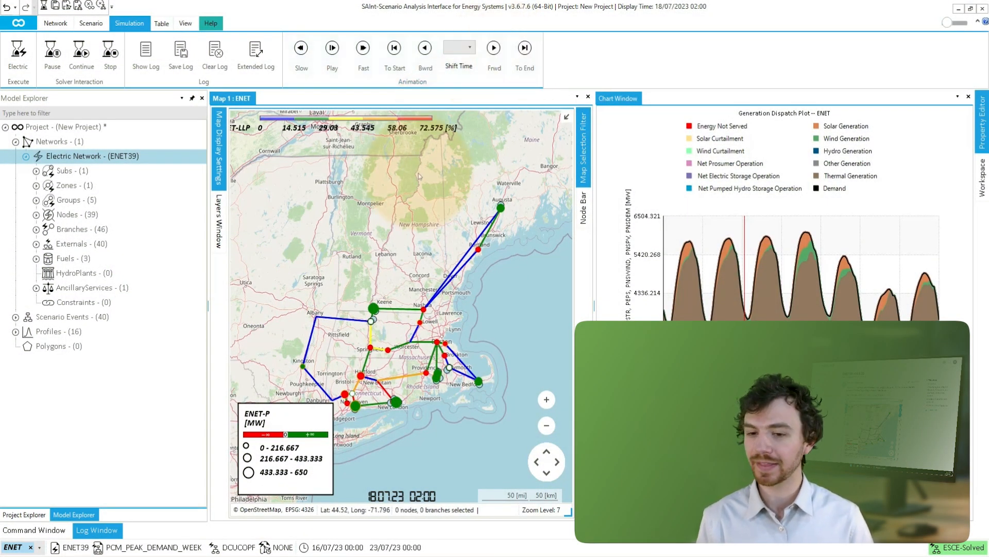
Open the command window, pin it below the map and increase its height
{"action": "left_click", "coordinate": [34, 530]}
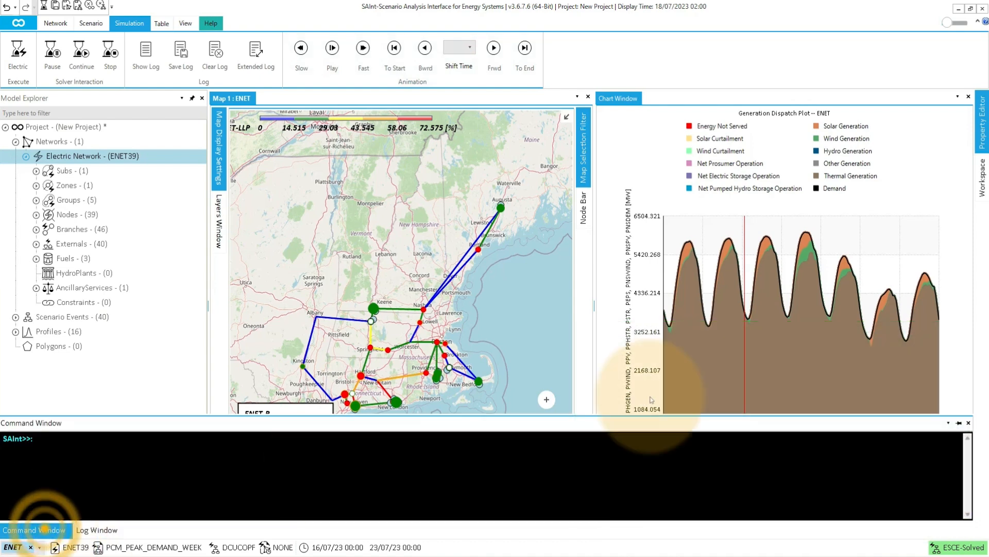
{"action": "left_click", "coordinate": [958, 423]}
{"action": "left_click_drag", "start_coordinate": [592, 437], "coordinate": [592, 302]}
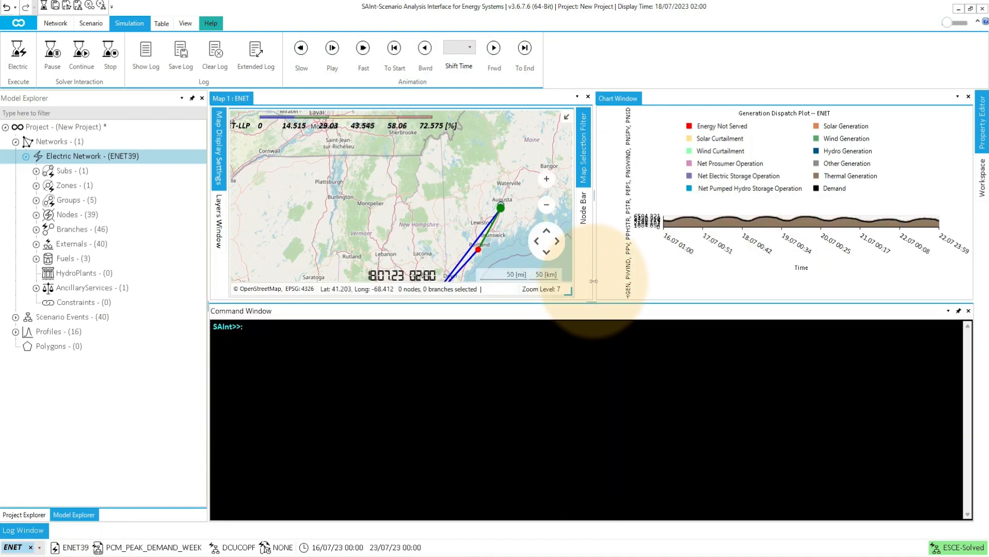
Close the chart window and enlarge the map area above the command window so the whole network fits
{"action": "left_click", "coordinate": [969, 97]}
{"action": "left_click_drag", "start_coordinate": [558, 254], "coordinate": [690, 135]}
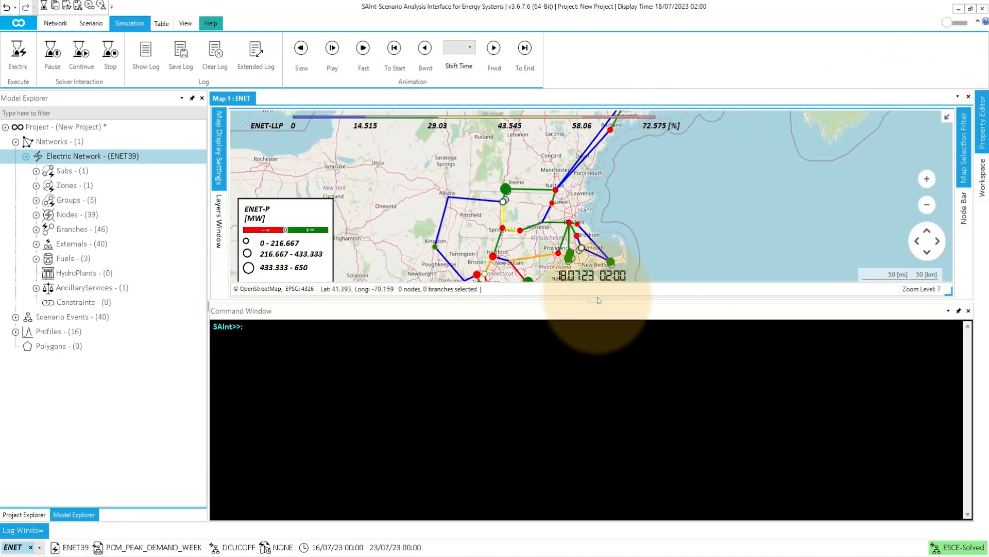
{"action": "left_click_drag", "start_coordinate": [598, 300], "coordinate": [593, 361]}
{"action": "left_click_drag", "start_coordinate": [618, 242], "coordinate": [621, 277]}
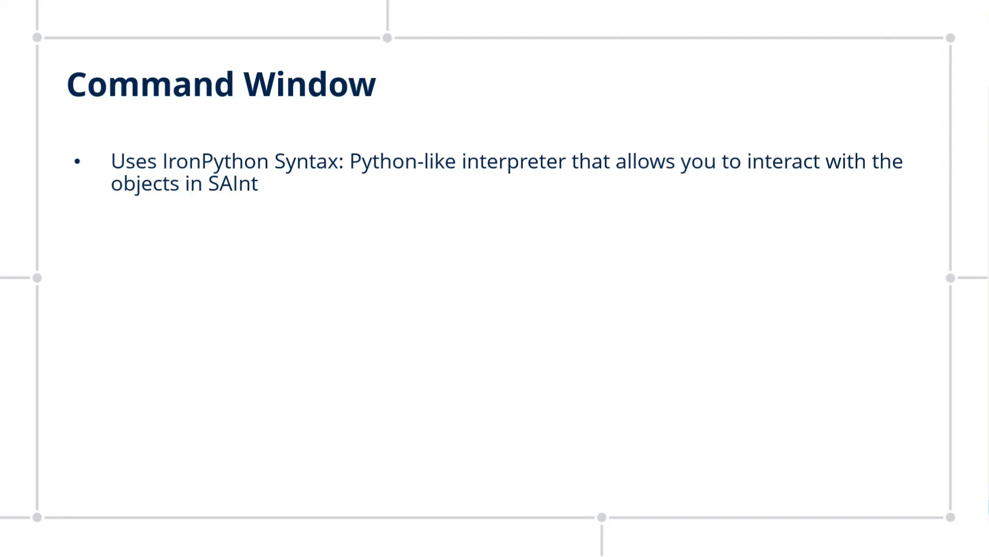
{"action": "key", "text": "Right"}
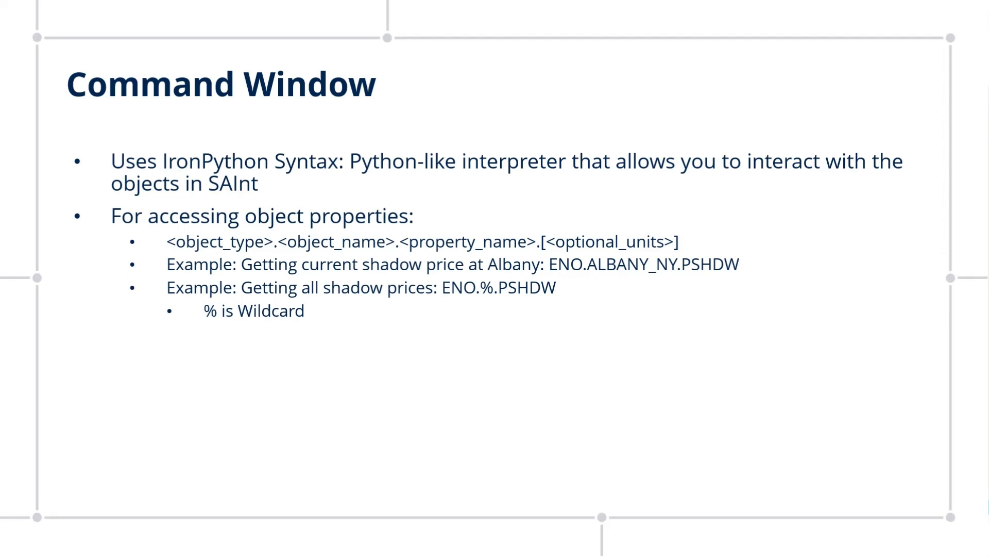
Query the current shadow price at the Albany node with the command ENO.ALBANY_NY.PSHDW
{"action": "left_click", "coordinate": [253, 392]}
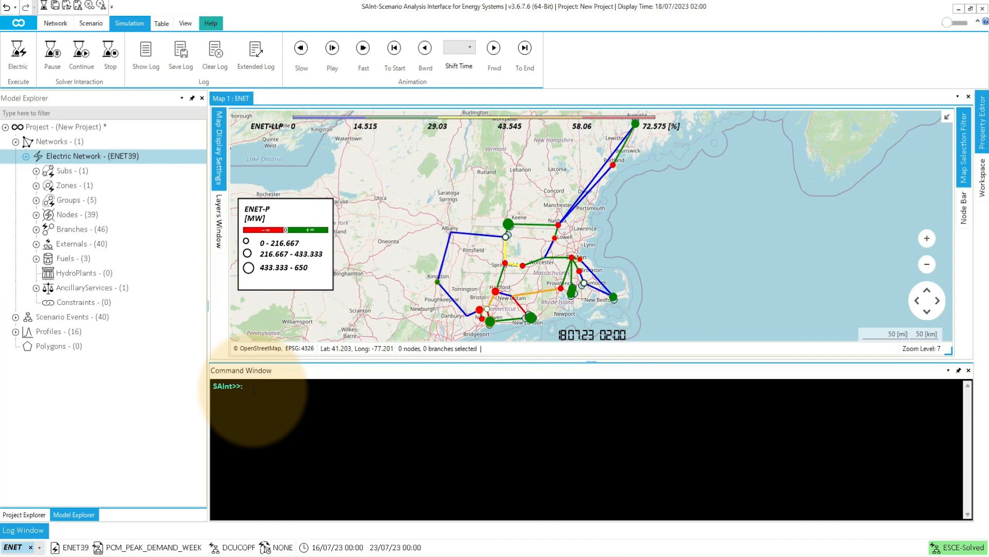
{"action": "type", "text": "ENO."}
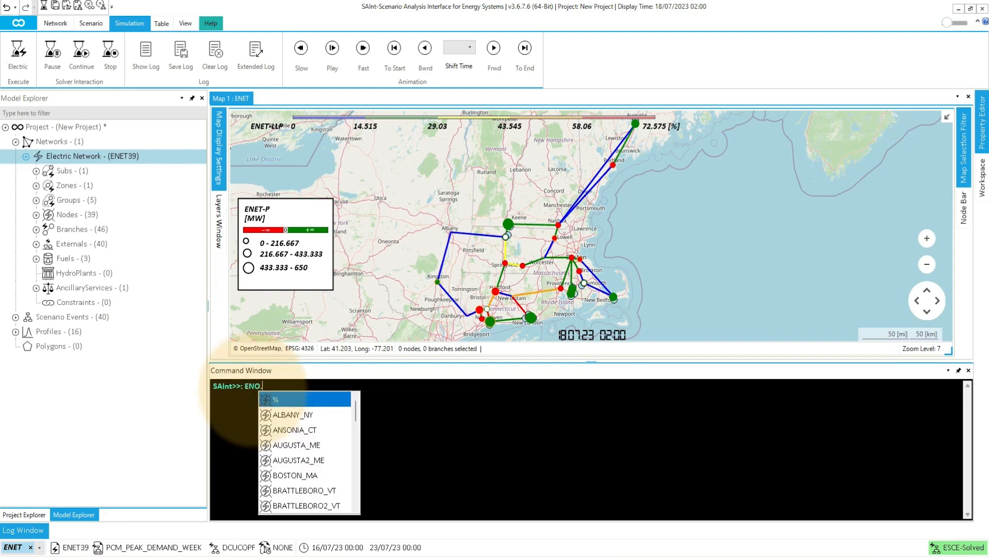
{"action": "type", "text": "AL"}
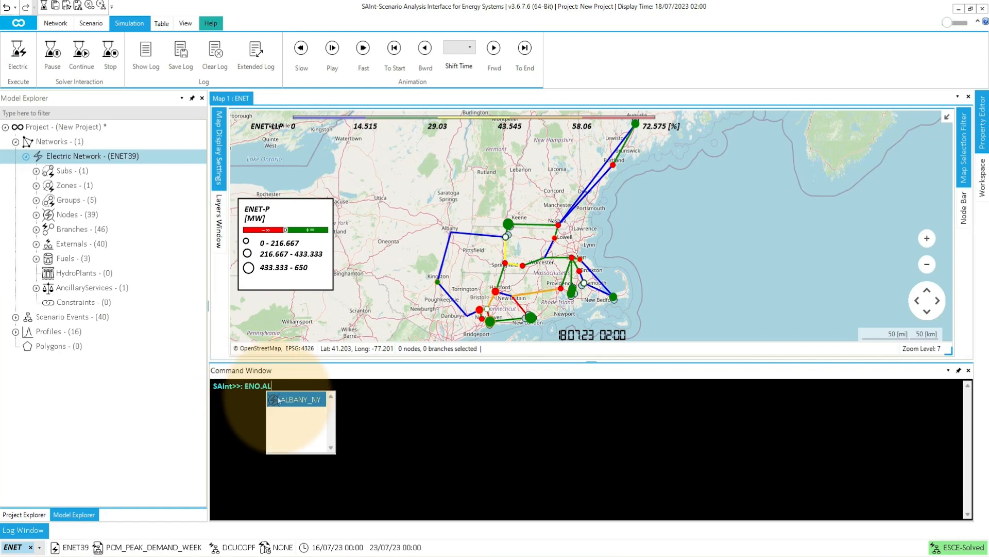
{"action": "left_click", "coordinate": [296, 399]}
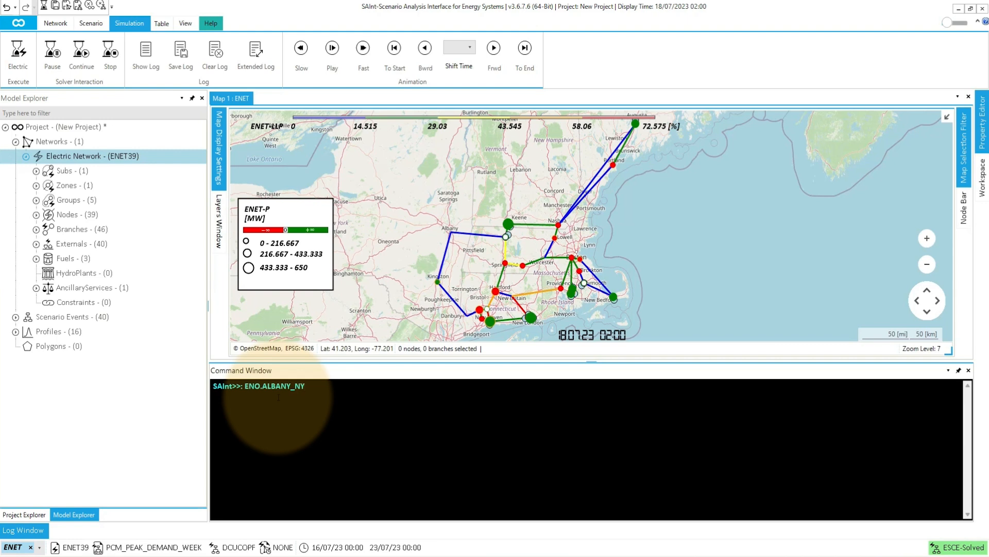
{"action": "type", "text": ".PS"}
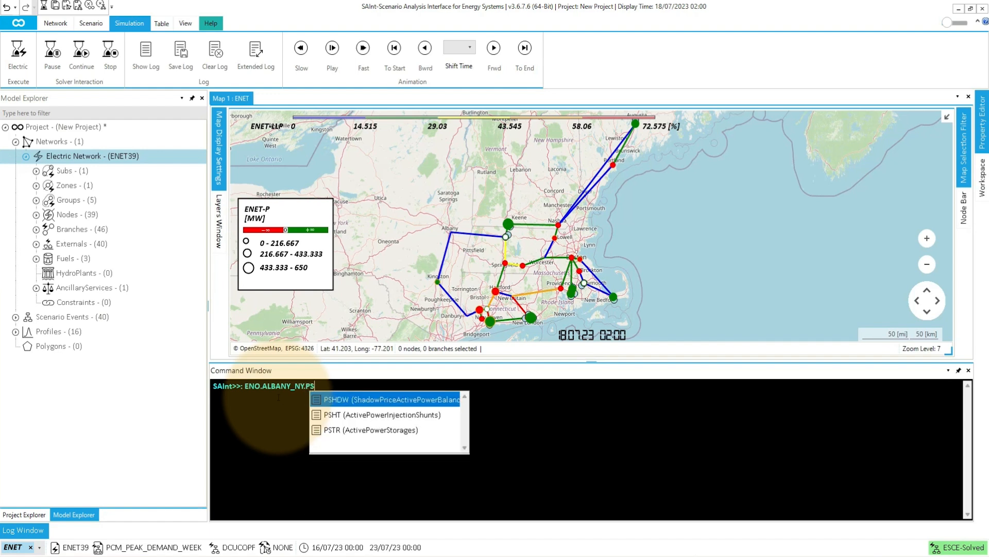
{"action": "key", "text": "Tab"}
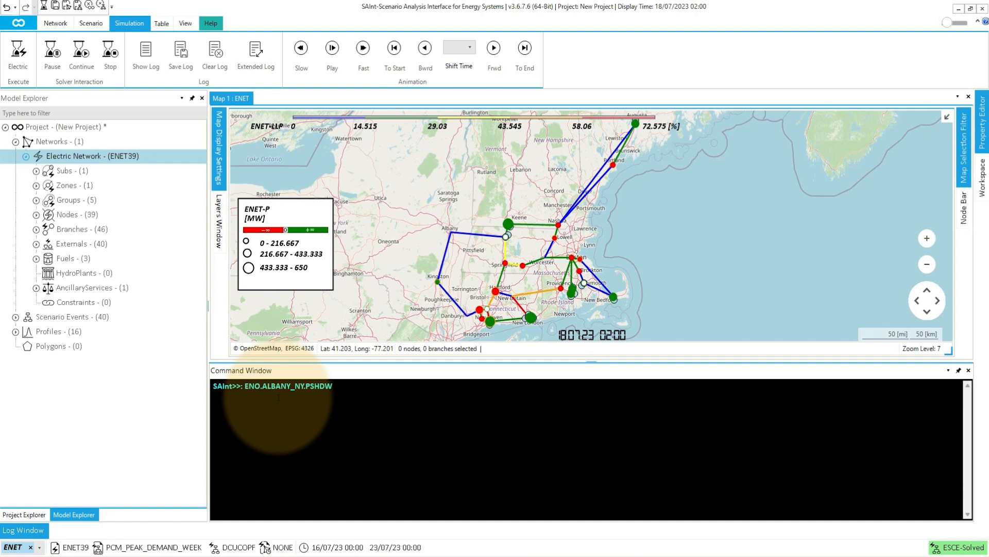
{"action": "key", "text": "Return"}
Query the shadow prices of all electric nodes using the wildcard command ENO.%.PSHDW
{"action": "type", "text": "E"}
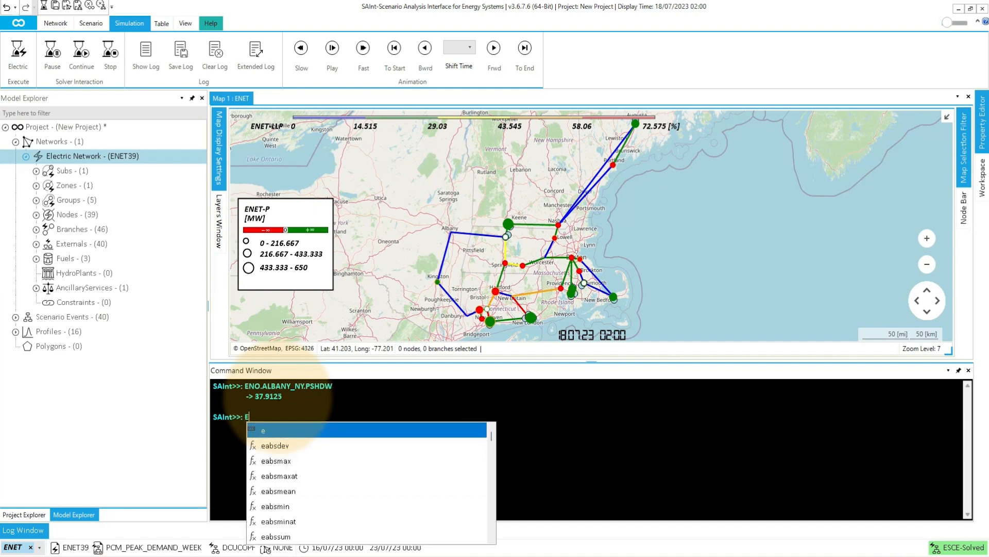
{"action": "type", "text": "NO."}
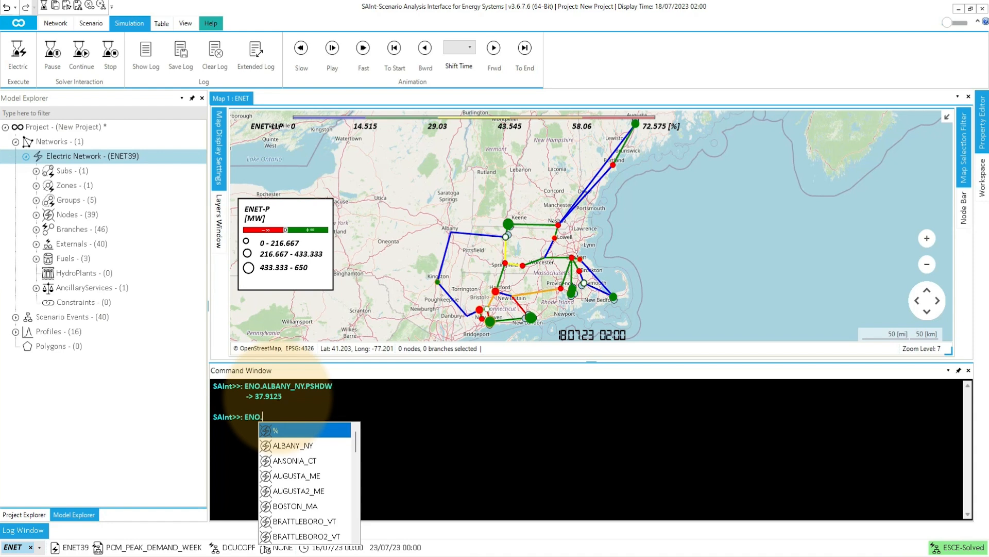
{"action": "type", "text": "%"}
{"action": "type", "text": "."}
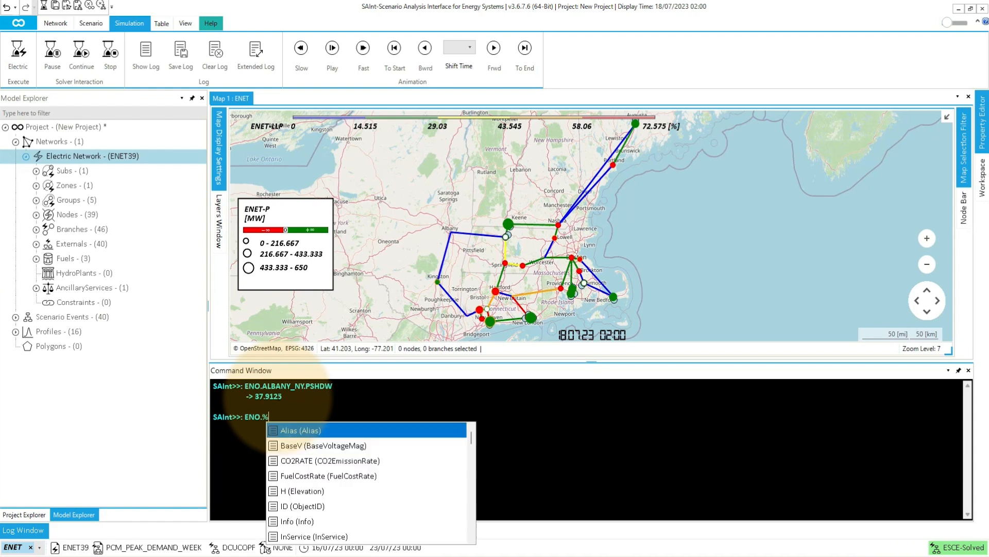
{"action": "type", "text": "P"}
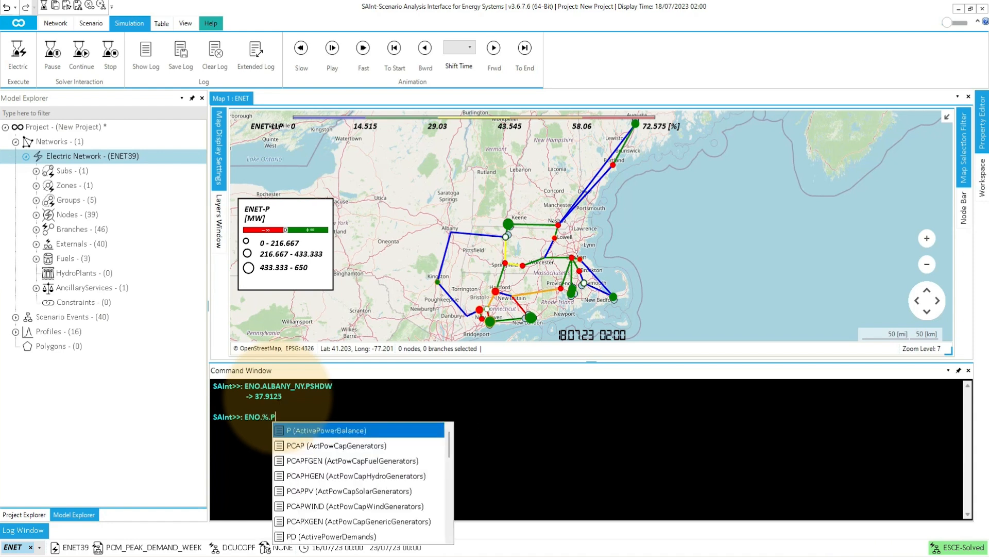
{"action": "type", "text": "S"}
{"action": "key", "text": "Tab"}
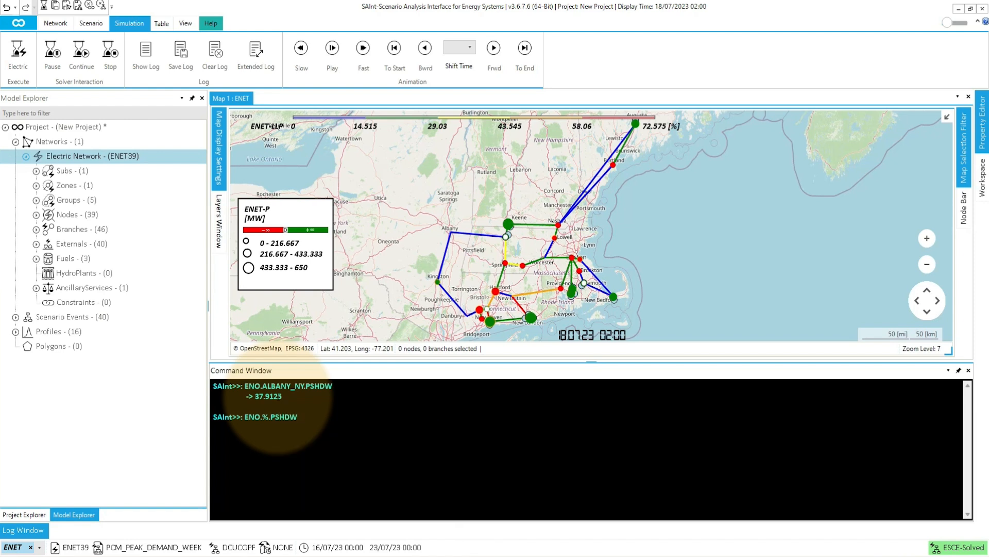
{"action": "key", "text": "Return"}
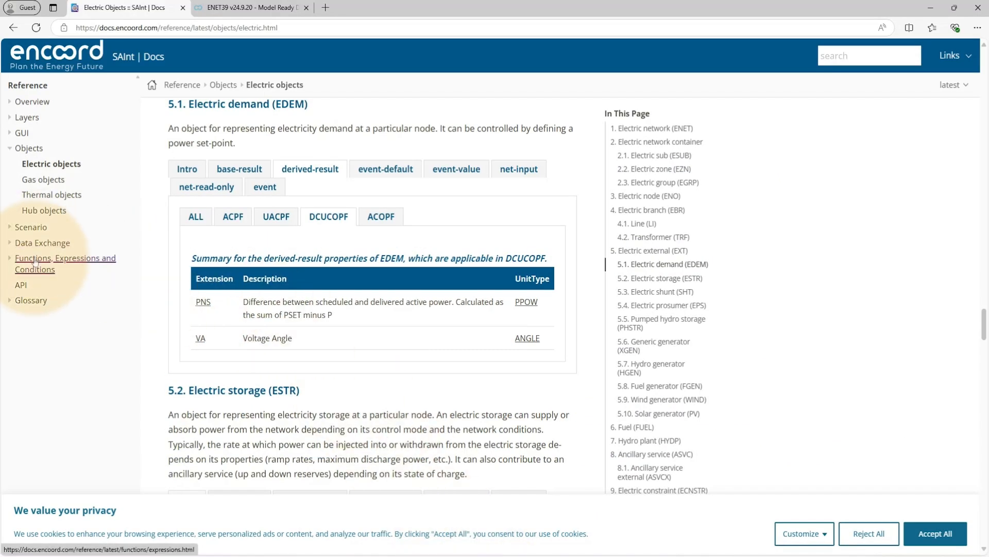
In the SAInt online reference, browse Functions, Expressions and Conditions, including the Basics of IronPython, Plot Functions and Table Functions pages
{"action": "left_click", "coordinate": [34, 261]}
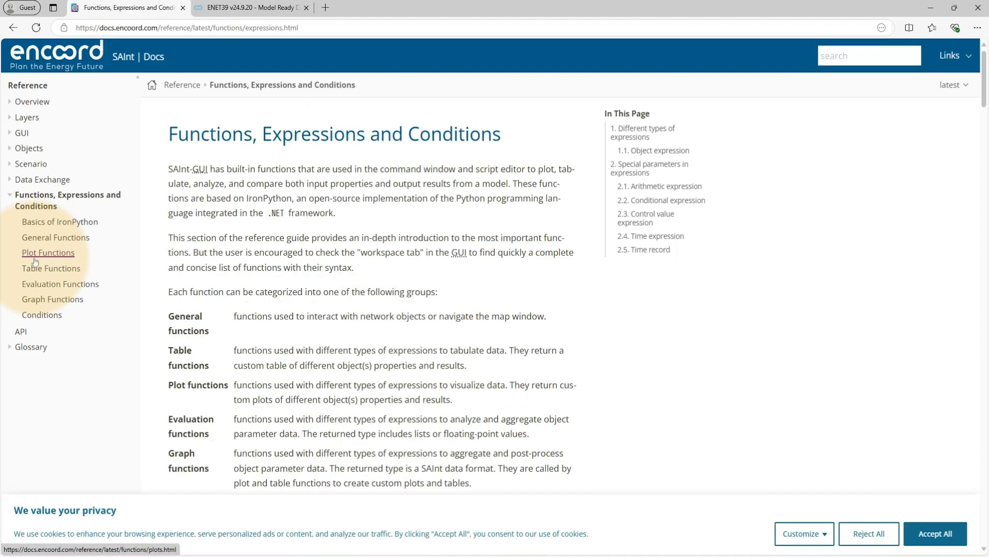
{"action": "left_click", "coordinate": [64, 225]}
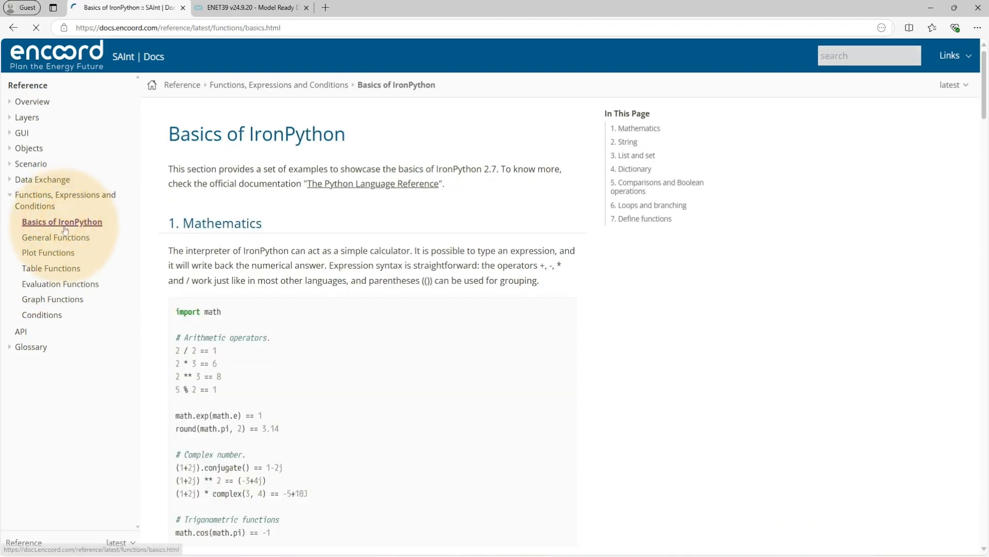
{"action": "left_click", "coordinate": [61, 254]}
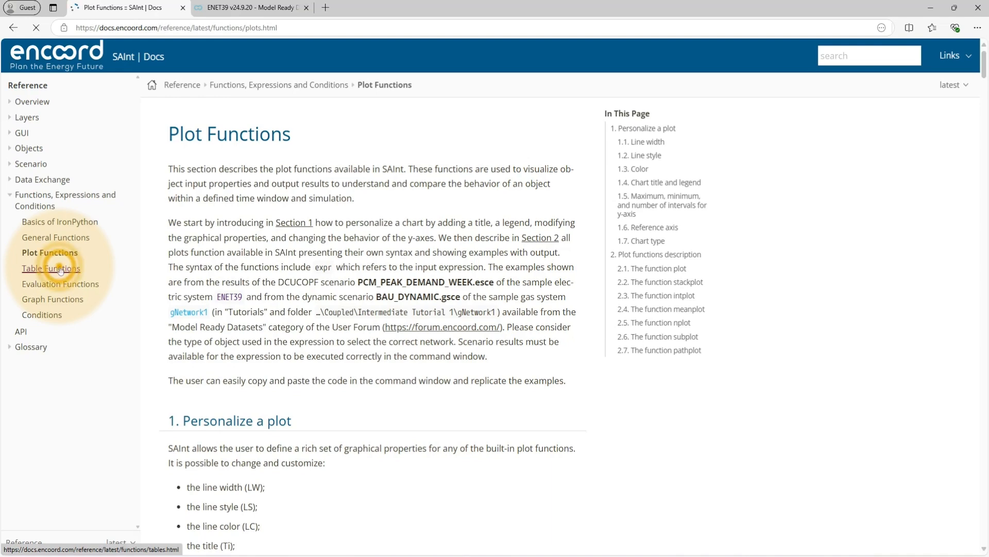
{"action": "left_click", "coordinate": [61, 269]}
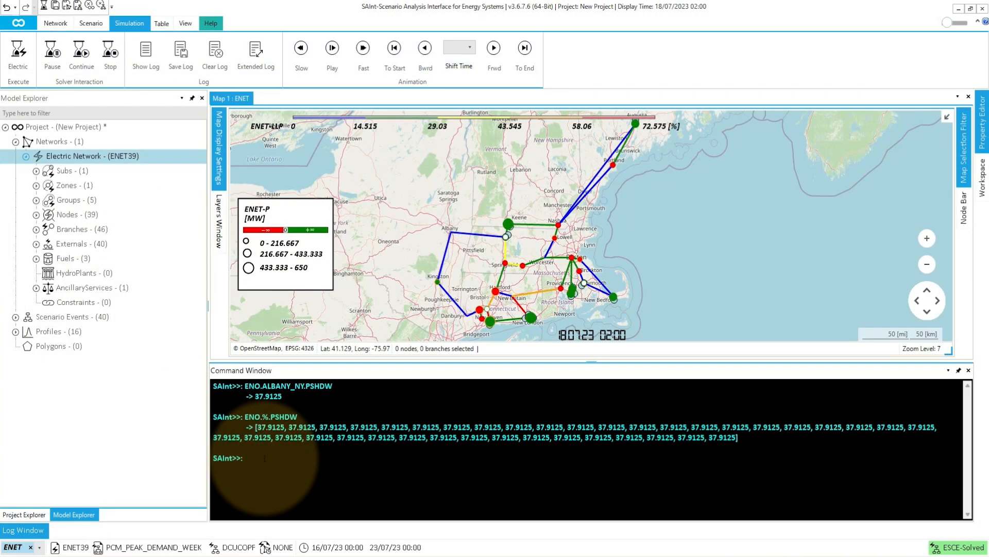
In the SAInt command window, tabulate all node shadow prices over every time step by running table("ENO.%.PSHDW.(%)")
{"action": "type", "text": "table("}
{"action": "type", "text": "\"ENO"}
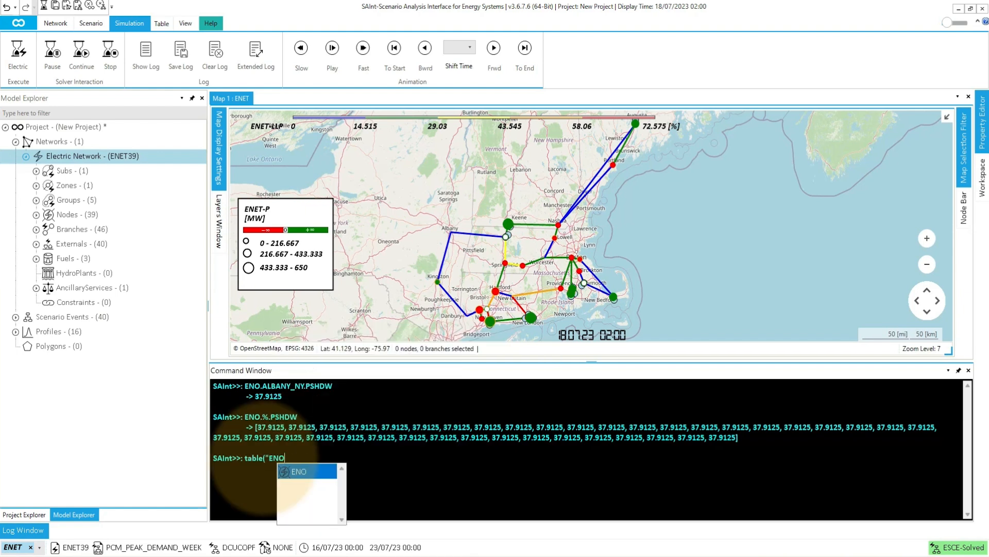
{"action": "type", "text": "."}
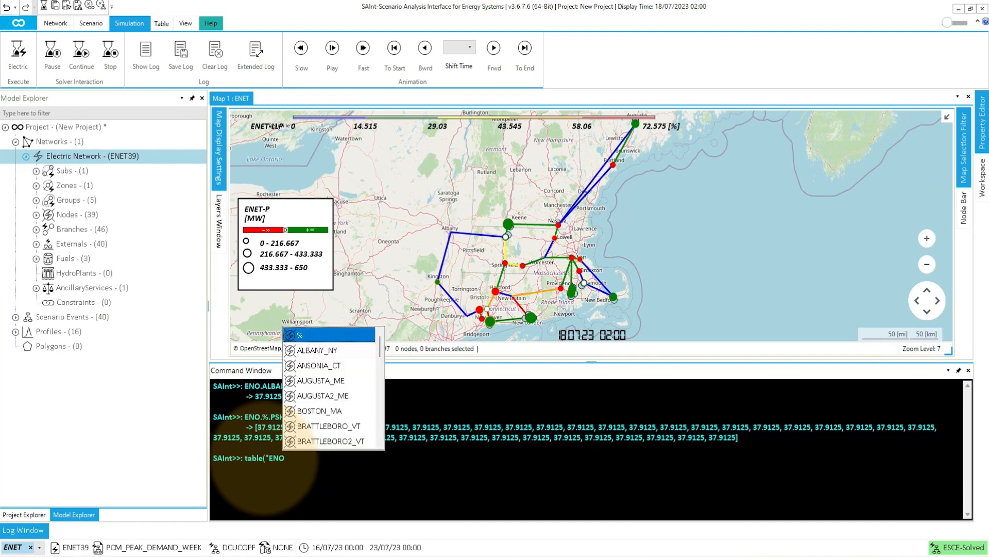
{"action": "type", "text": "%."}
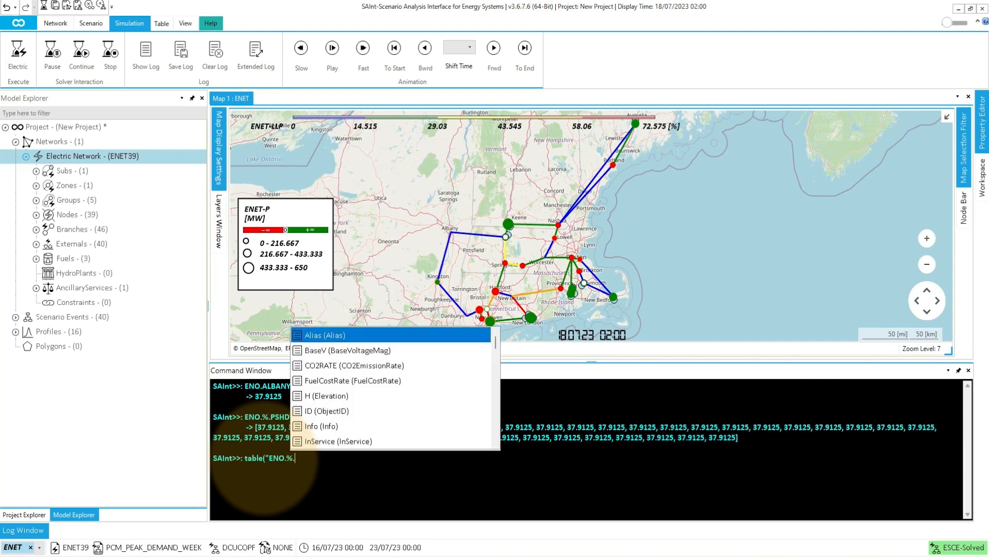
{"action": "type", "text": "P"}
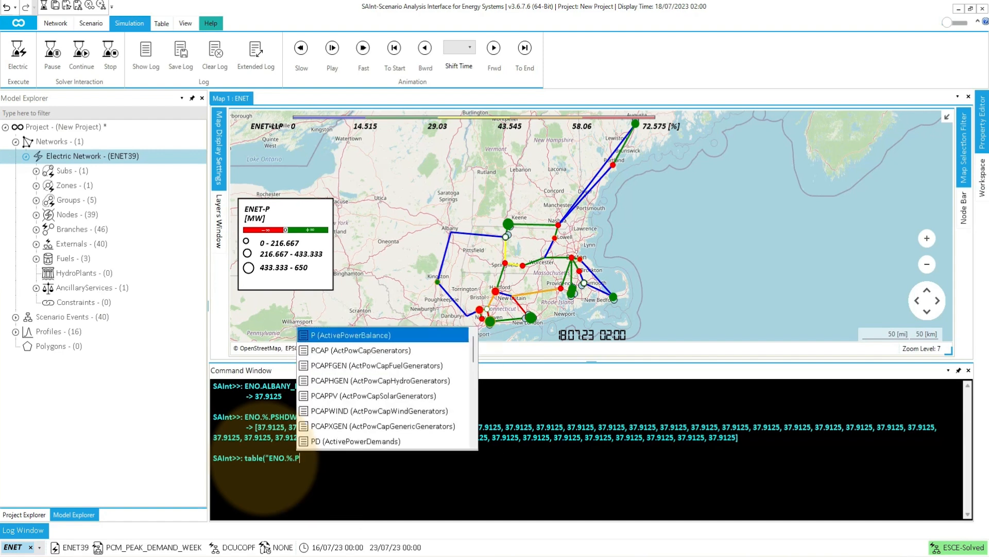
{"action": "type", "text": "SH"}
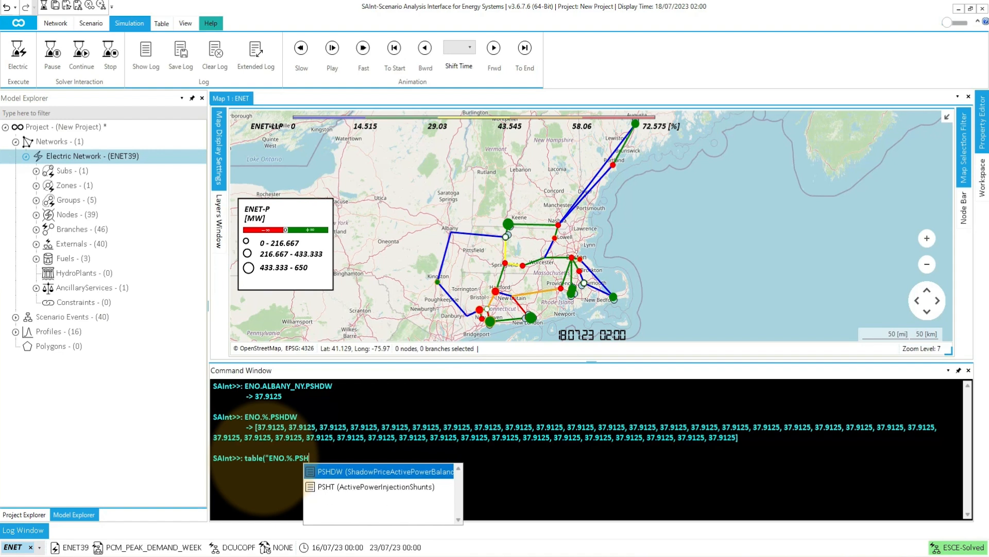
{"action": "key", "text": "Tab"}
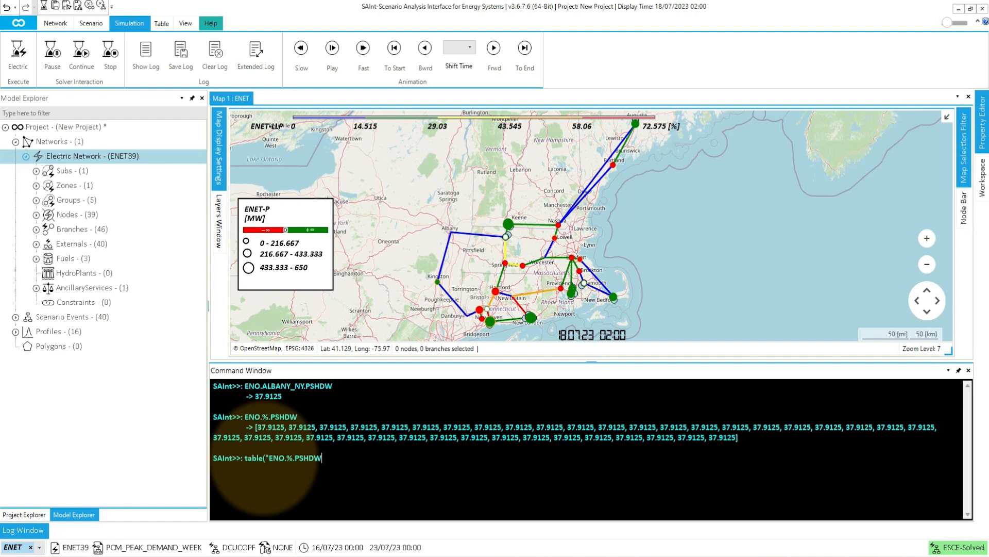
{"action": "type", "text": "."}
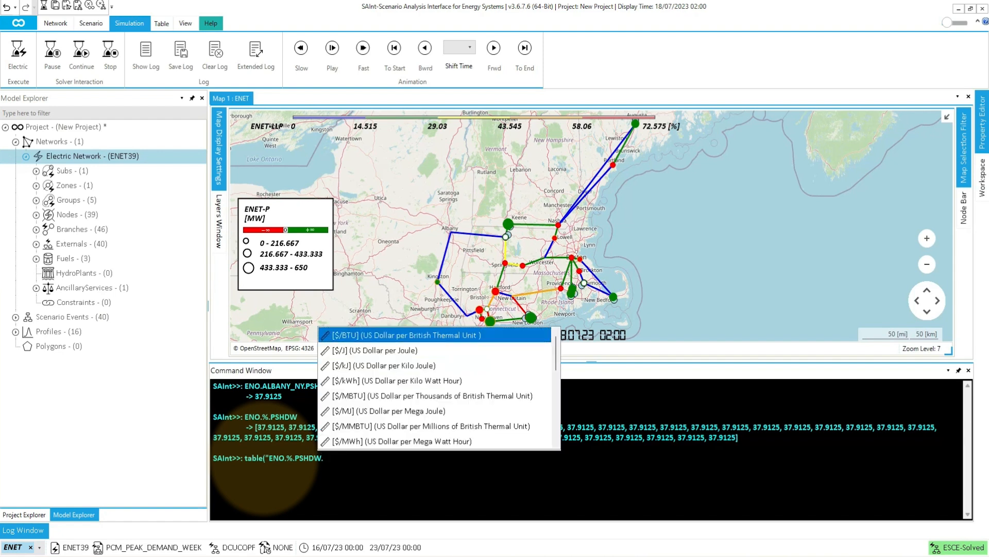
{"action": "key", "text": "Escape"}
{"action": "type", "text": "(%"}
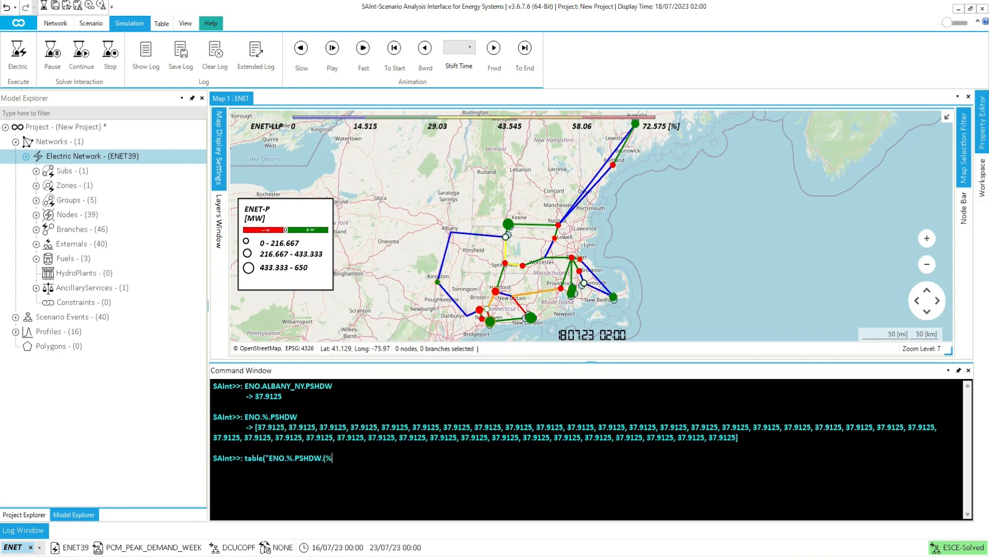
{"action": "type", "text": ")"}
{"action": "type", "text": "\")"}
{"action": "key", "text": "Return"}
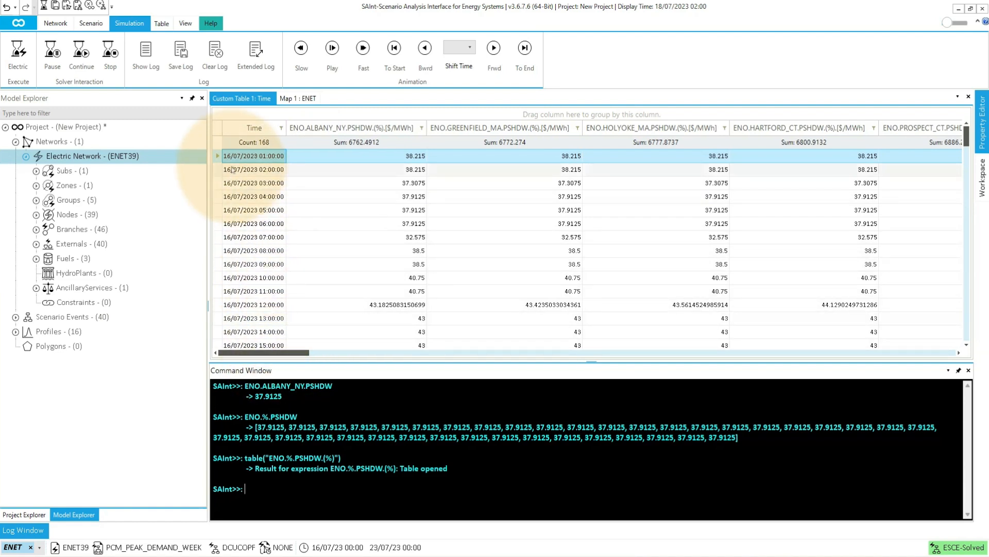
View the export formats offered for the shadow price table and return to the command prompt without exporting
{"action": "left_click", "coordinate": [218, 132]}
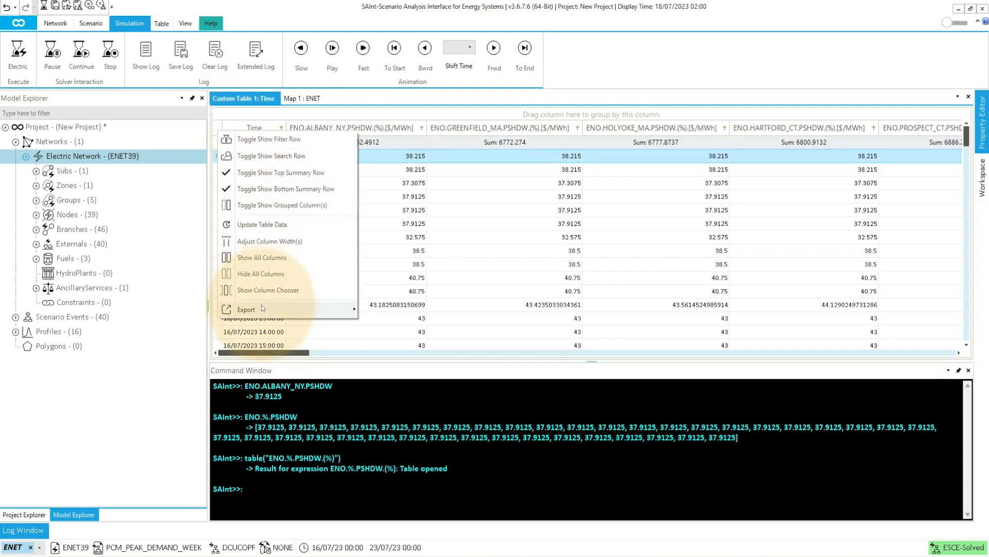
{"action": "mouse_move", "coordinate": [267, 305]}
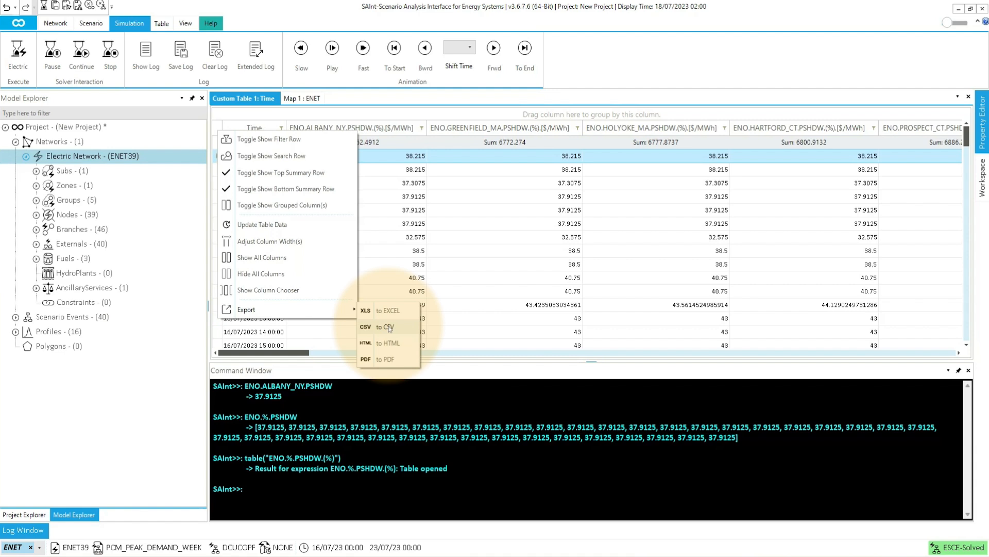
{"action": "left_click", "coordinate": [269, 493]}
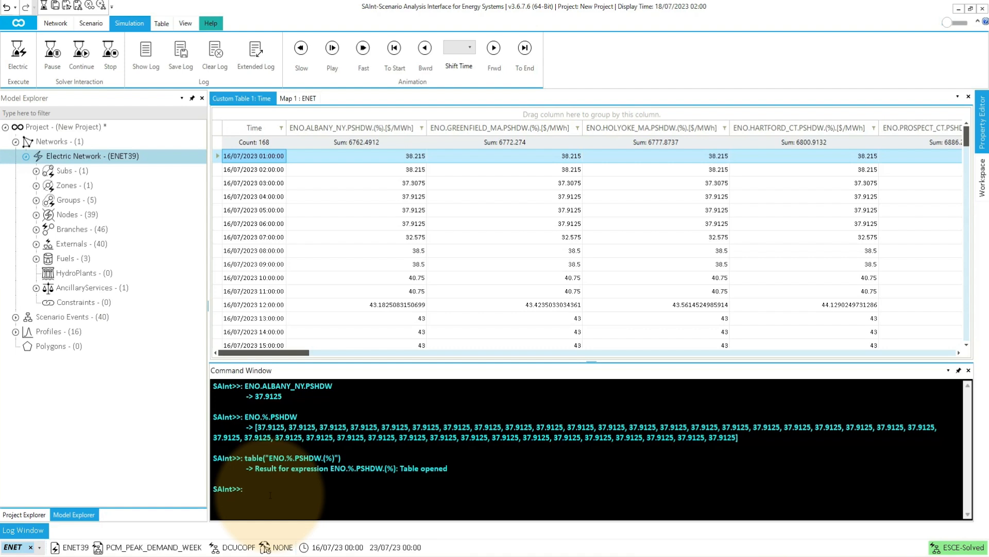
Plot the network's total active power demand in GW over all time steps by running plot("ENET.PD.[GW].(%);6;green")
{"action": "type", "text": "plot("}
{"action": "type", "text": "\""}
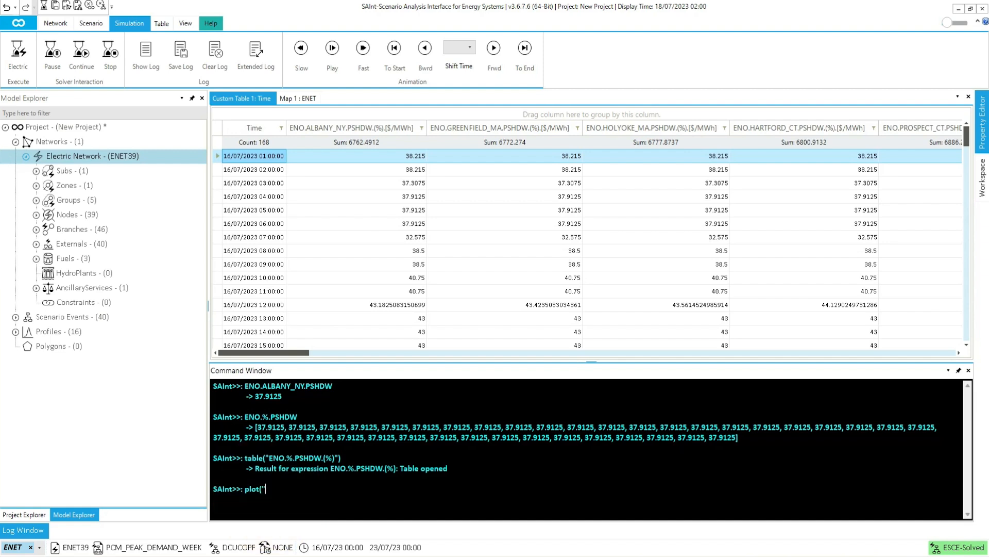
{"action": "type", "text": "ENET"}
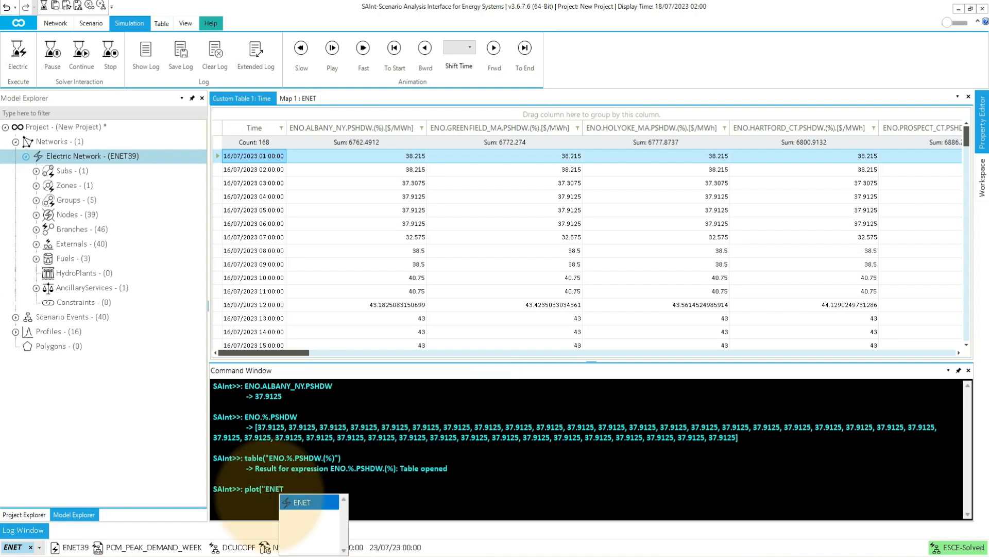
{"action": "type", "text": ".PD"}
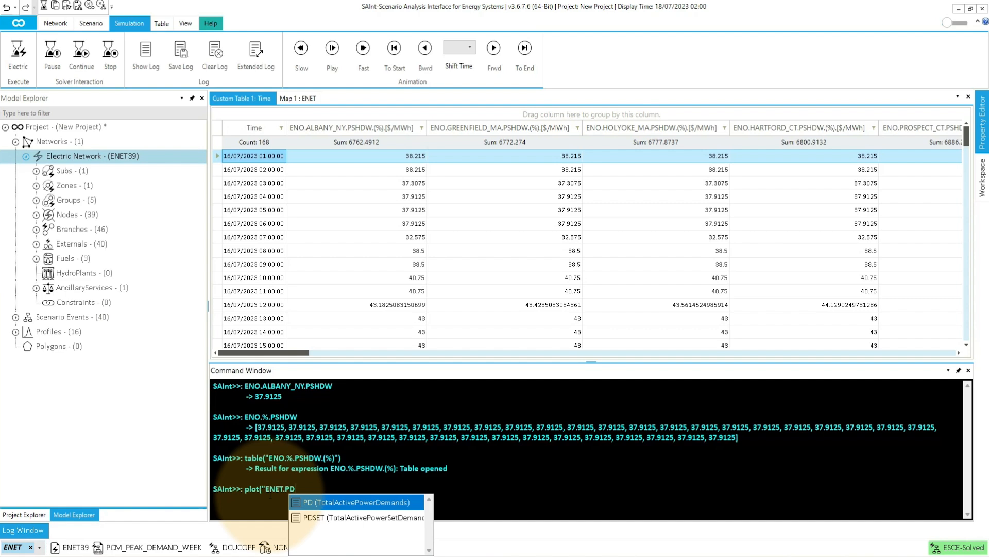
{"action": "type", "text": ".["}
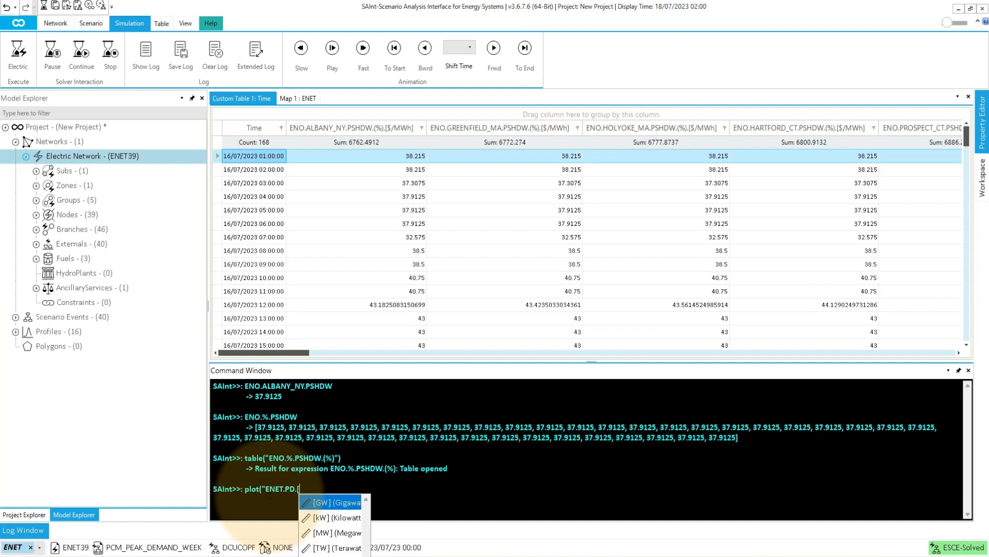
{"action": "type", "text": "GW"}
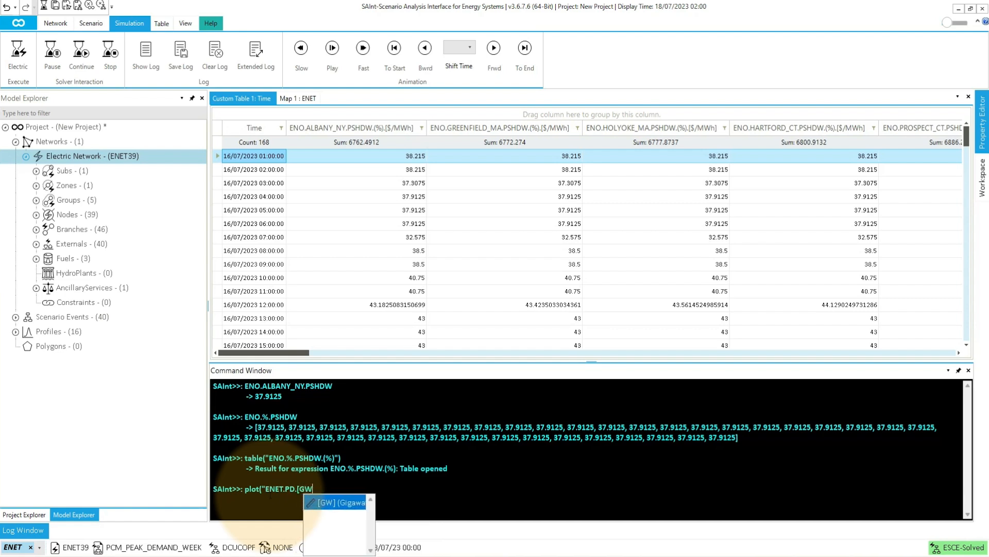
{"action": "type", "text": "]"}
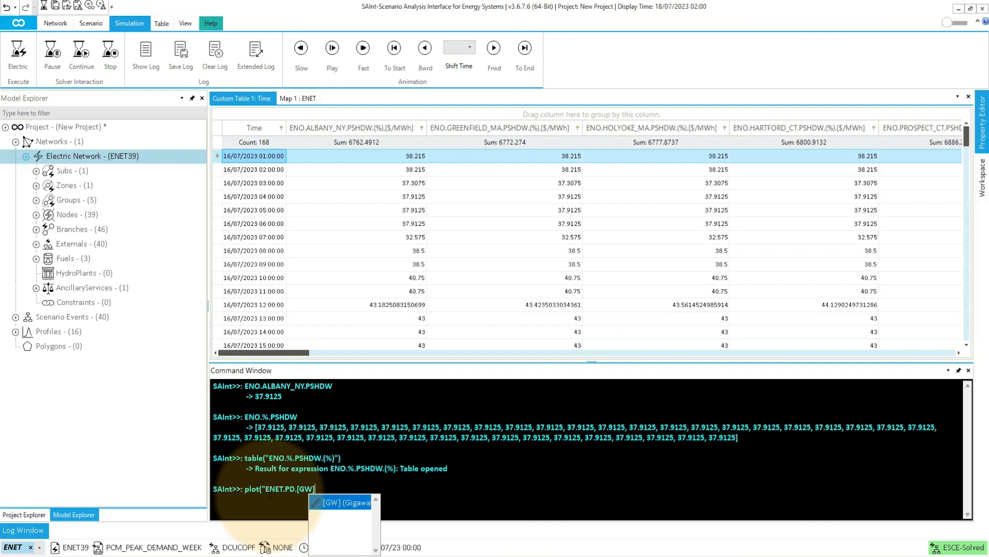
{"action": "type", "text": "."}
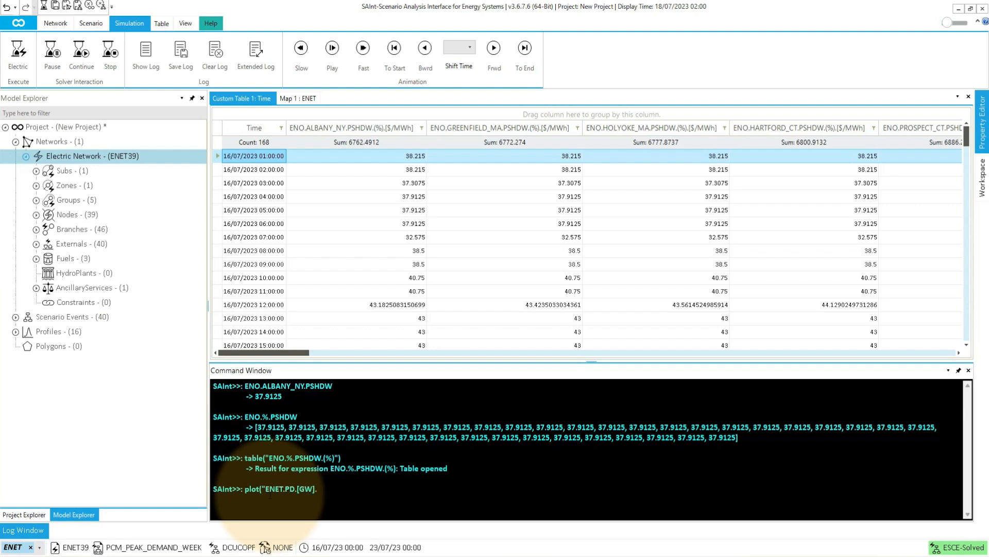
{"action": "type", "text": "(%"}
{"action": "type", "text": ")"}
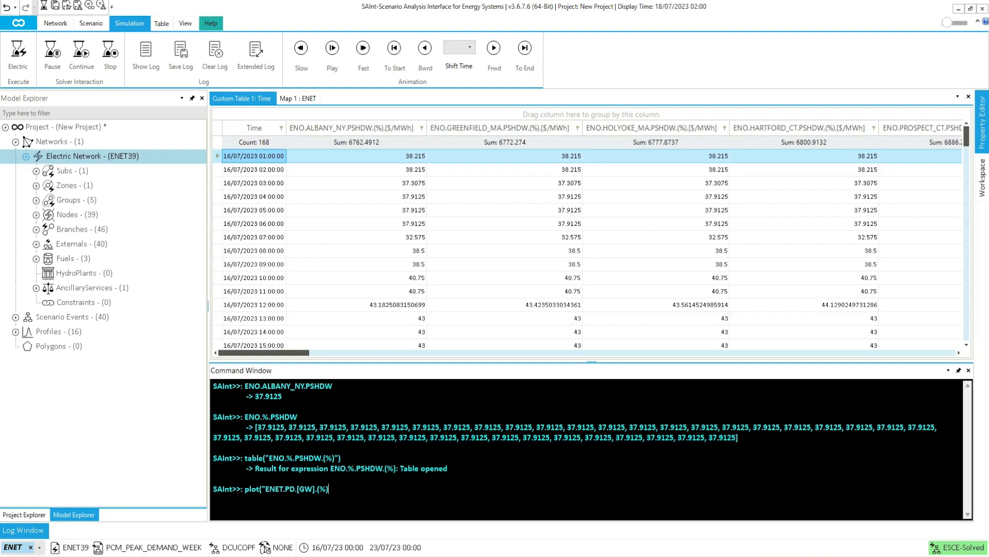
{"action": "type", "text": "\""}
{"action": "type", "text": "6;green"}
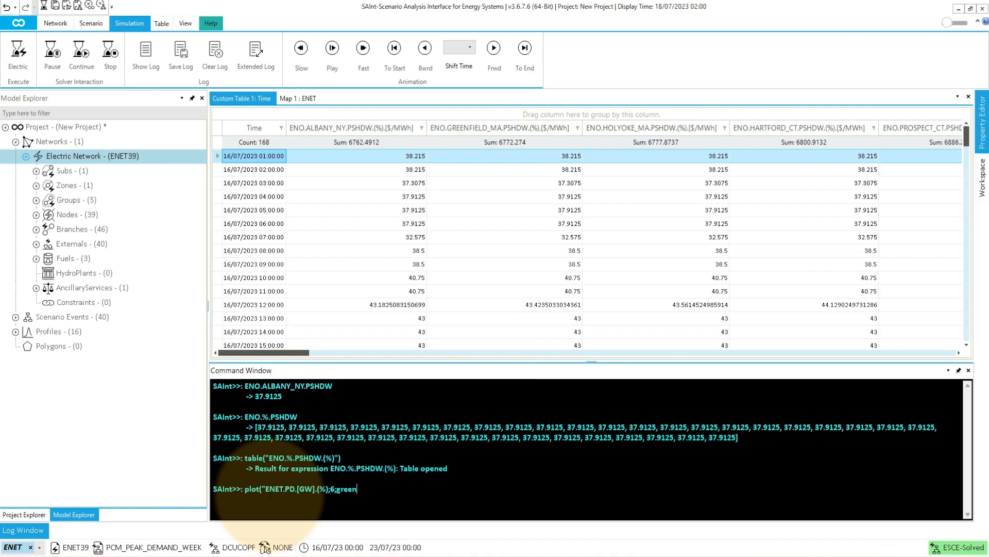
{"action": "type", "text": "\")"}
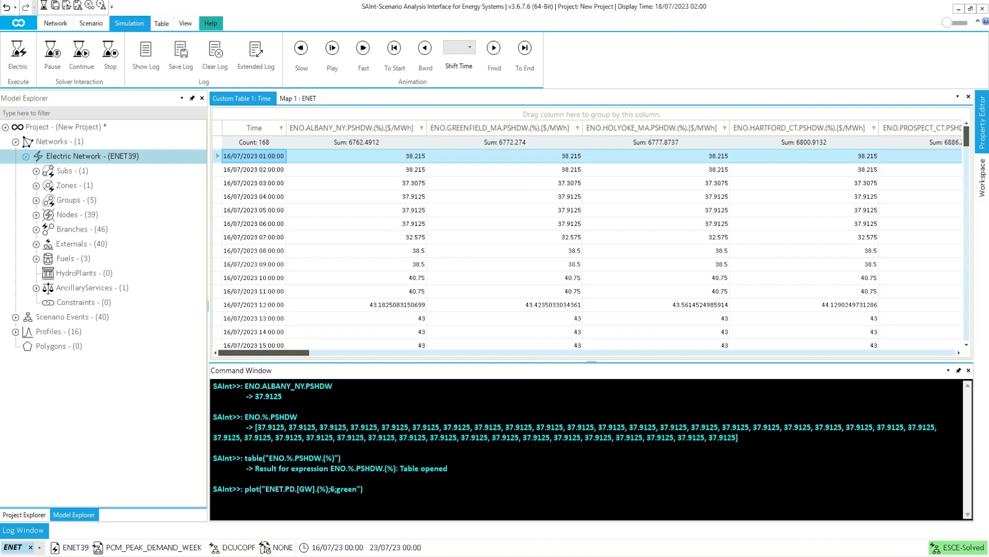
{"action": "key", "text": "Return"}
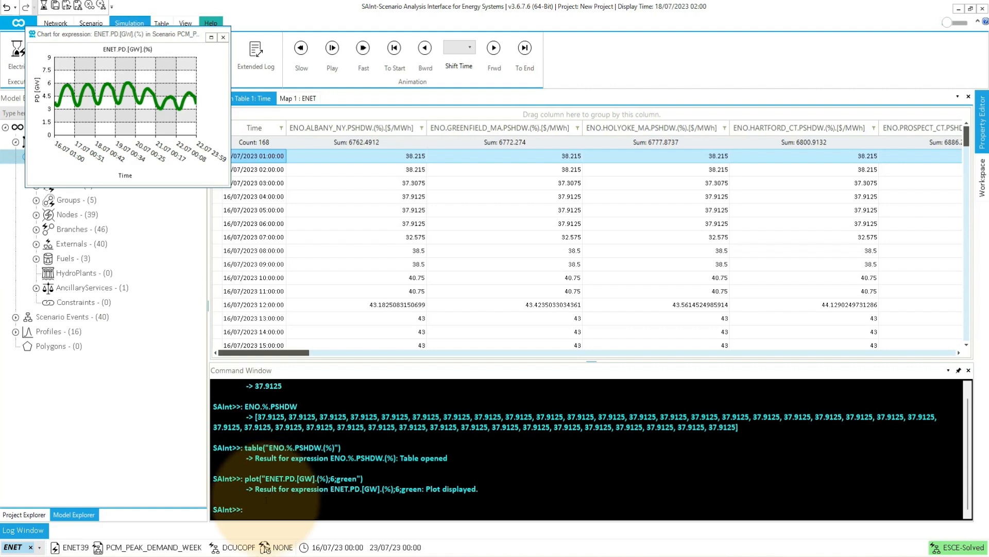
Rerun the demand plot without the time wildcard as plot("ENET.PD.[GW];6;green") and close the demand charts
{"action": "left_click", "coordinate": [262, 505]}
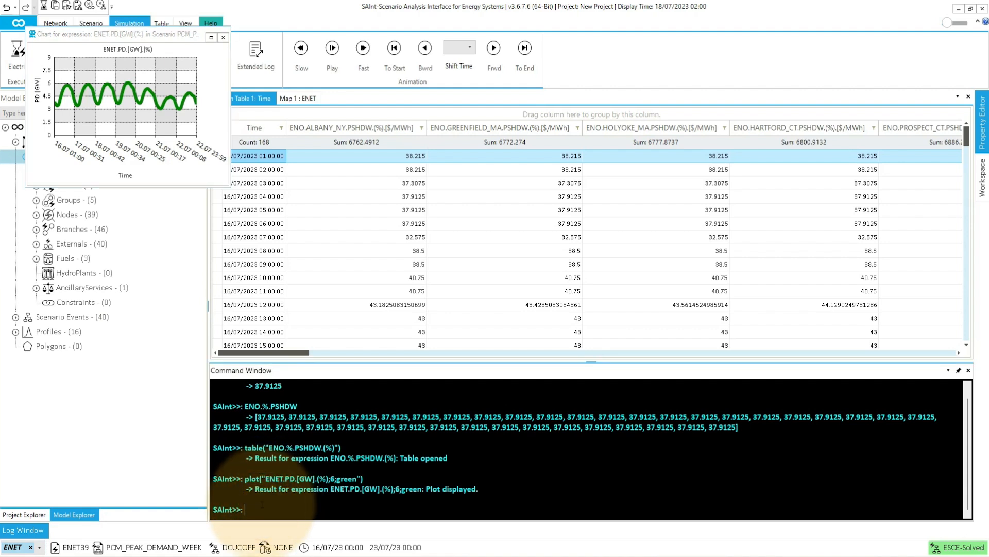
{"action": "key", "text": "Up"}
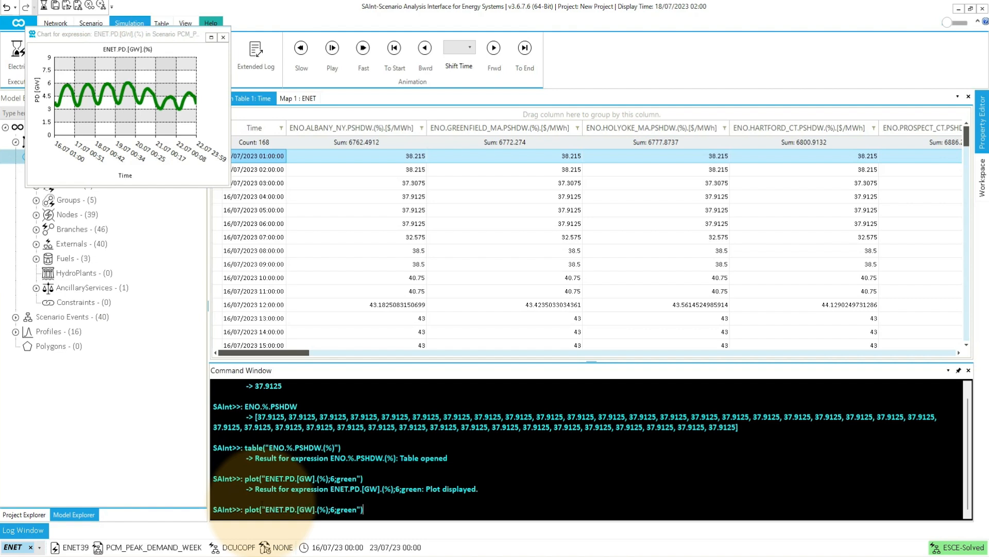
{"action": "key", "text": "Left"}
{"action": "key", "text": "Left"}
{"action": "key", "text": "Left"}
{"action": "key", "text": "Left"}
{"action": "key", "text": "Left"}
{"action": "key", "text": "Left"}
{"action": "key", "text": "Left"}
{"action": "key", "text": "Left"}
{"action": "key", "text": "Left"}
{"action": "key", "text": "Left"}
{"action": "key", "text": "BackSpace"}
{"action": "key", "text": "BackSpace"}
{"action": "key", "text": "BackSpace"}
{"action": "key", "text": "BackSpace"}
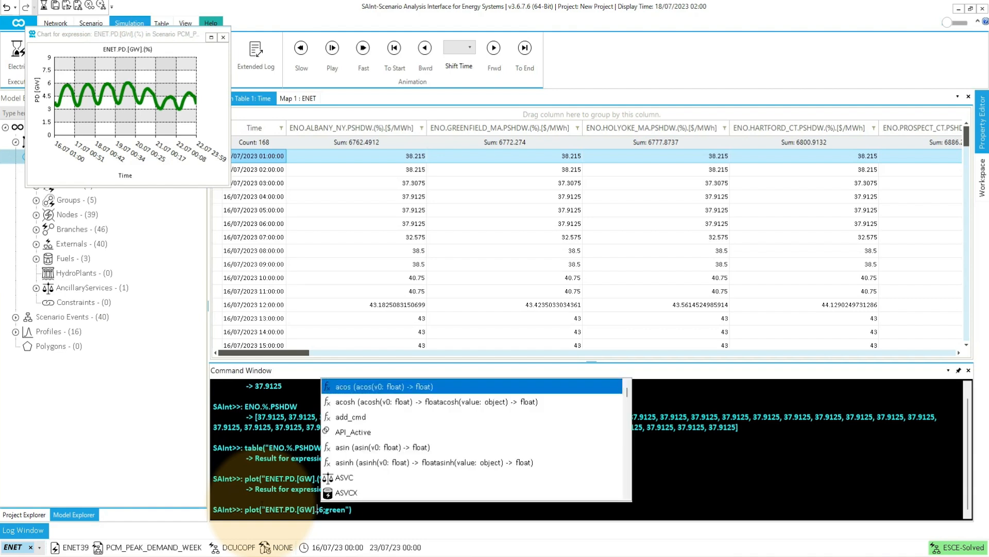
{"action": "key", "text": "Return"}
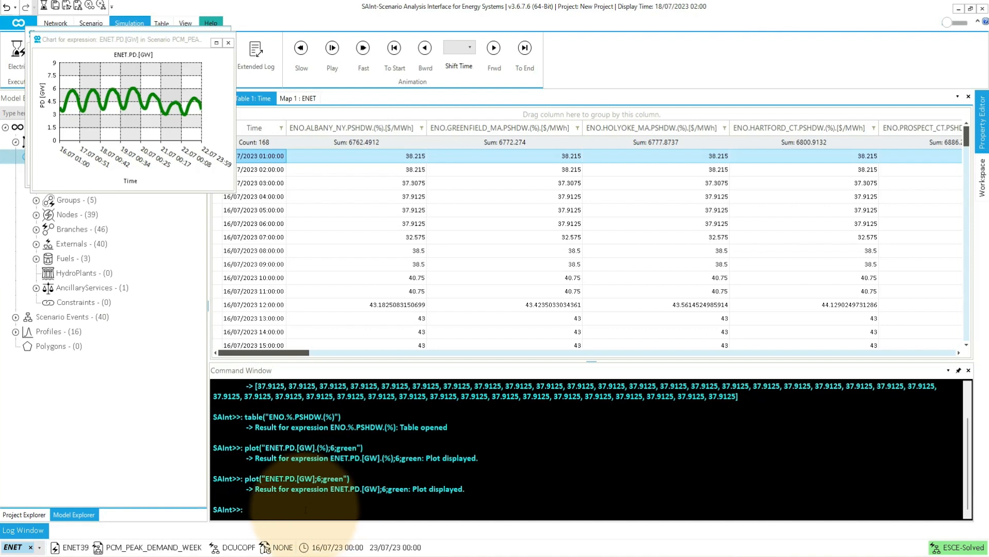
{"action": "left_click", "coordinate": [304, 510]}
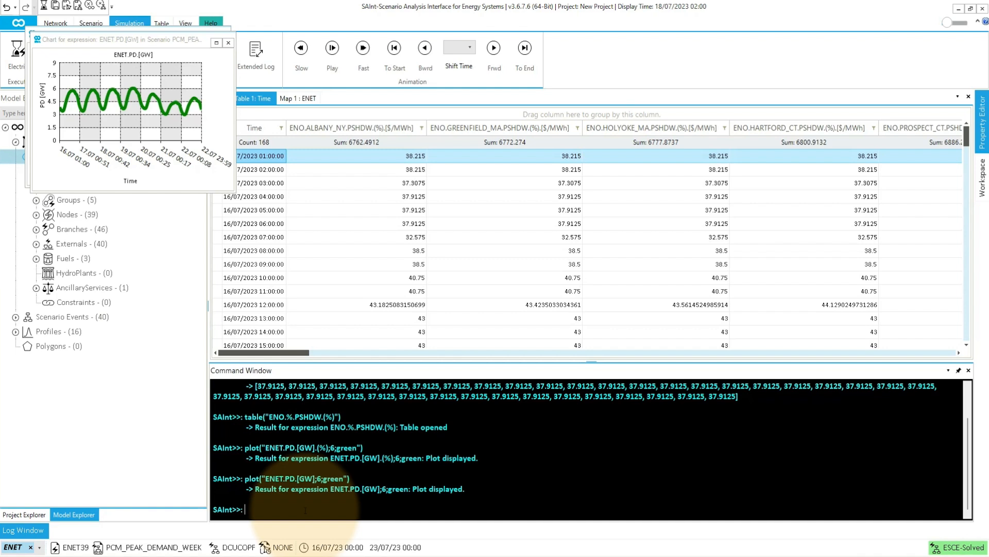
{"action": "left_click", "coordinate": [228, 43]}
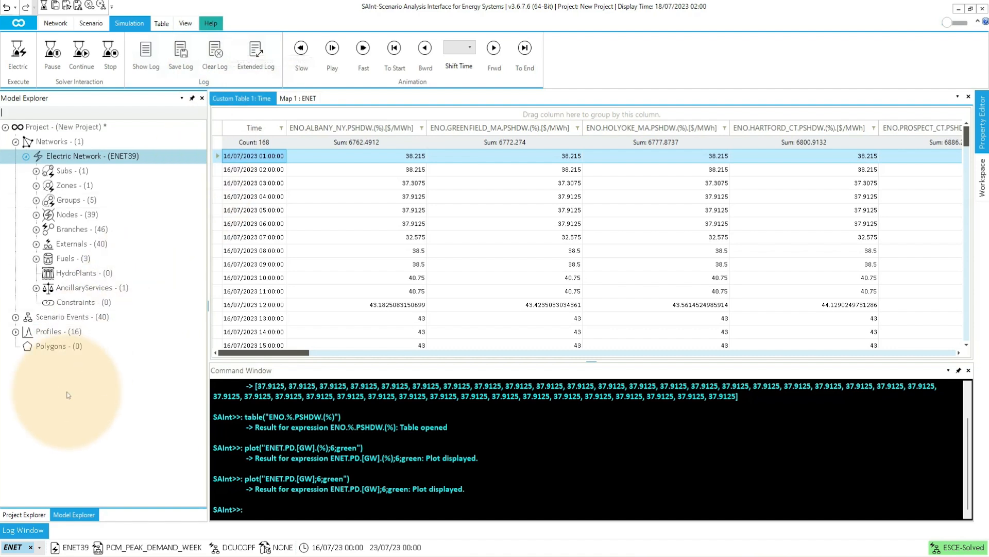
Open the project script results_pcm_peak_demand_week.ipy, run it to plot the generation fleet dispatch, and enlarge the chart
{"action": "left_click", "coordinate": [31, 515]}
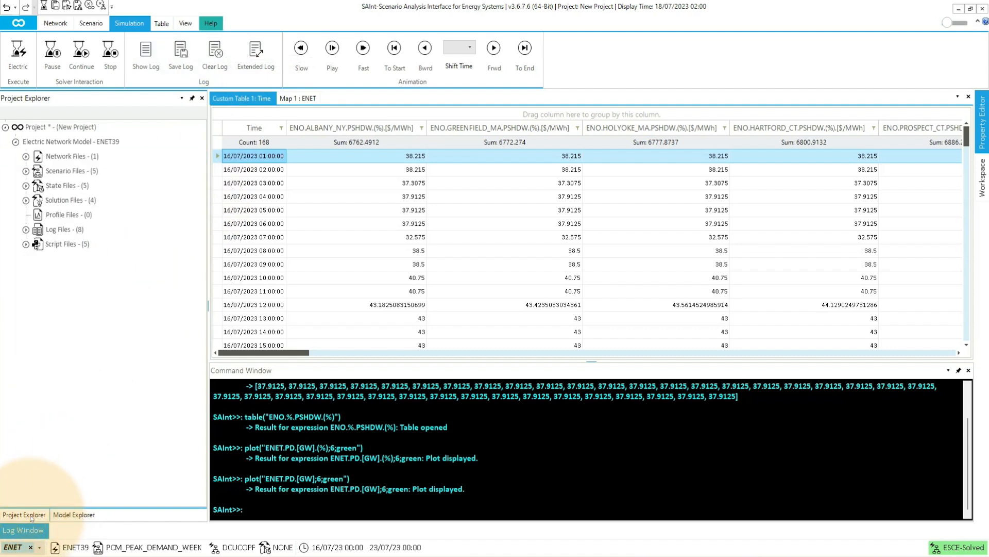
{"action": "left_click", "coordinate": [26, 245]}
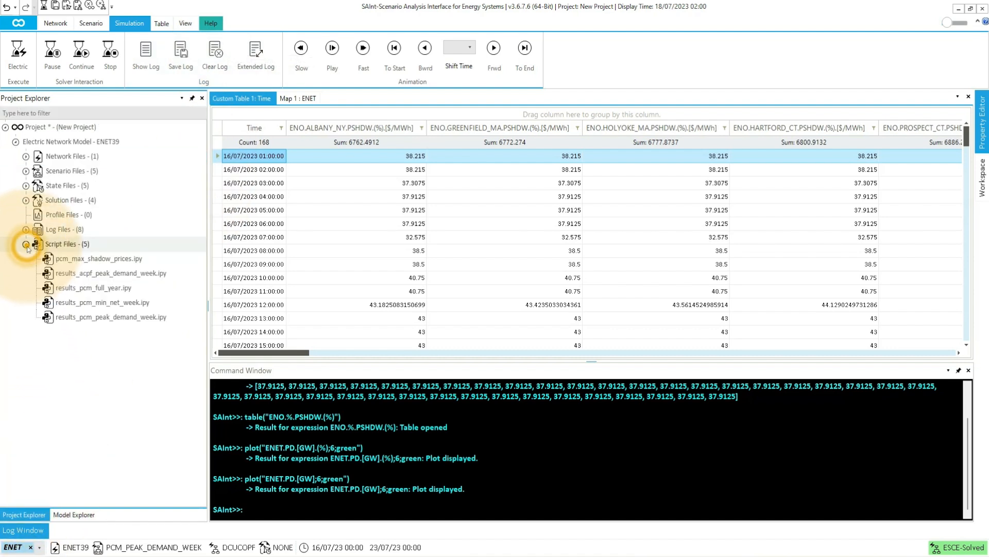
{"action": "right_click", "coordinate": [64, 318]}
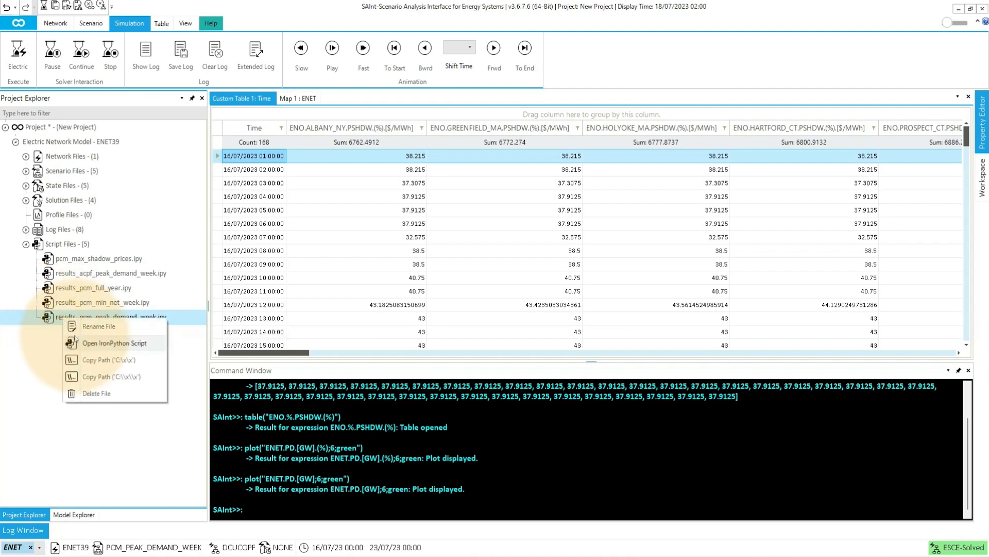
{"action": "left_click", "coordinate": [77, 341]}
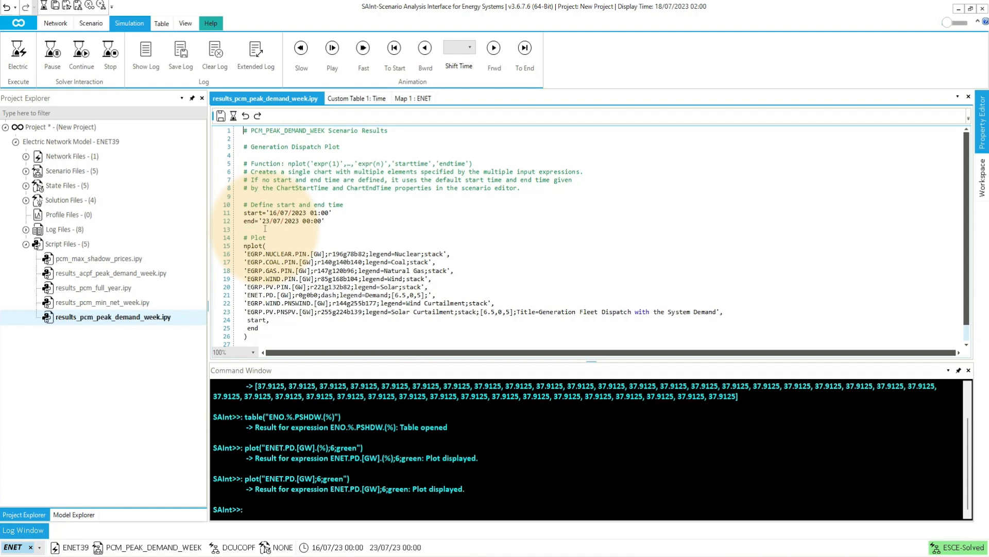
{"action": "left_click", "coordinate": [234, 116]}
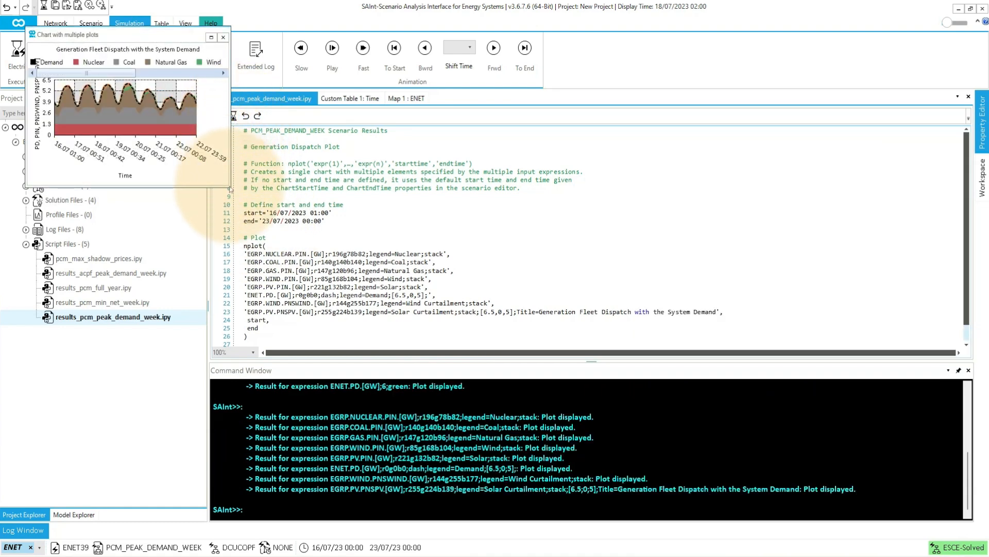
{"action": "left_click_drag", "start_coordinate": [229, 184], "coordinate": [556, 405]}
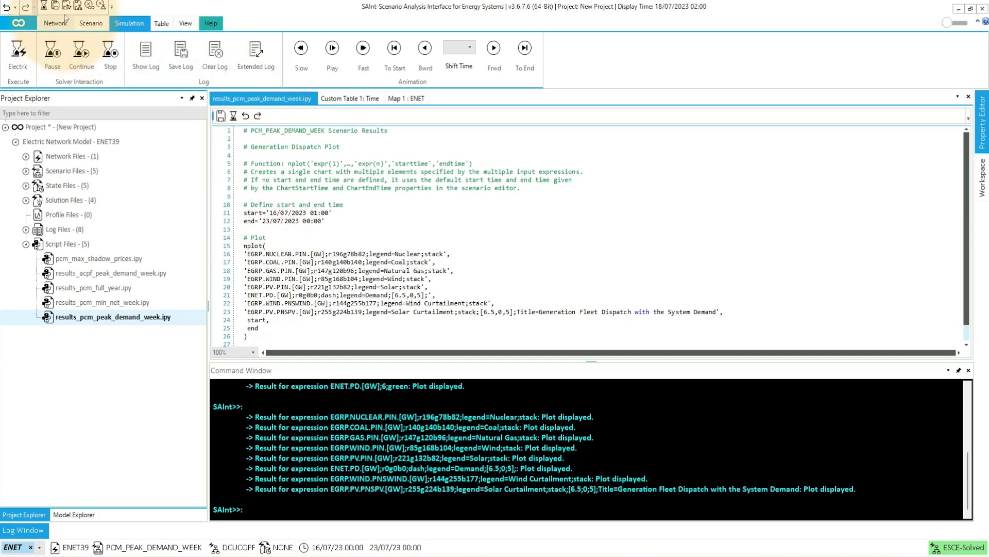
Close the loaded electric network and collapse the command window
{"action": "left_click", "coordinate": [57, 22]}
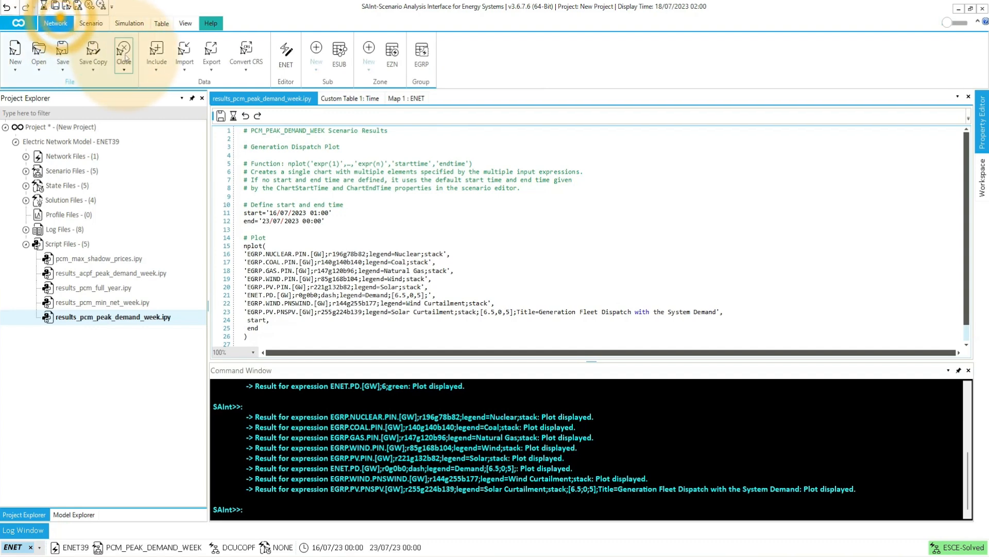
{"action": "left_click", "coordinate": [140, 77]}
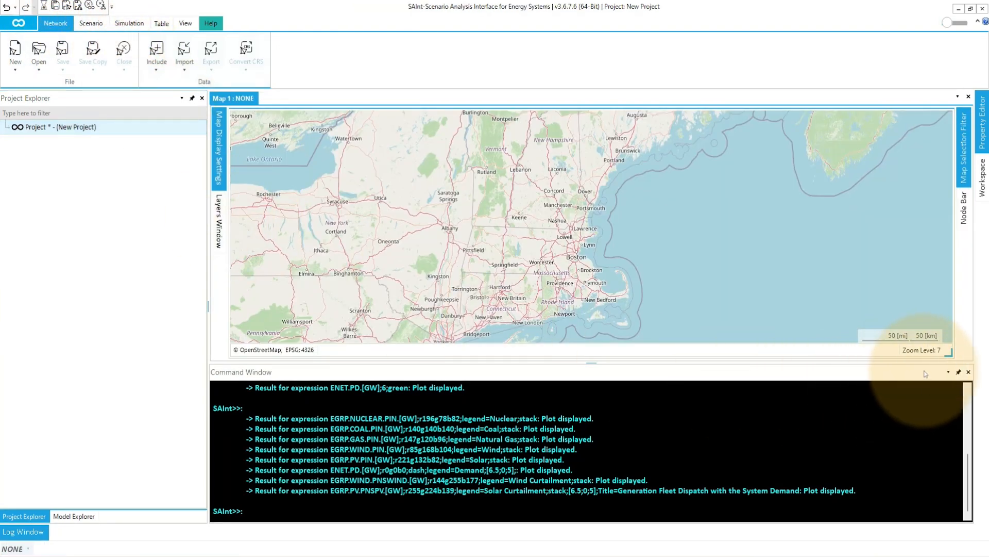
{"action": "left_click", "coordinate": [958, 372]}
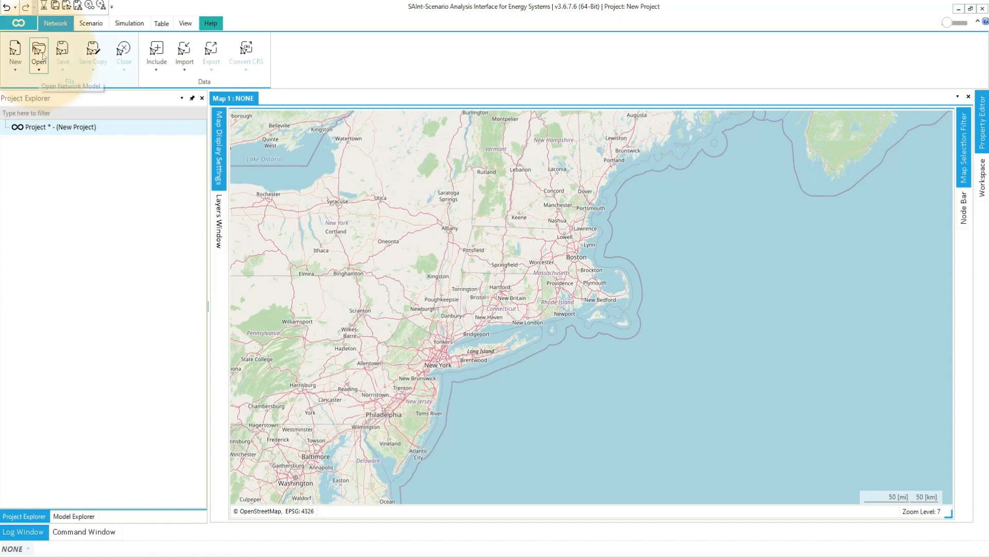
Open the electric network file ENET39.enet from the ENET39 folder and dismiss the load message
{"action": "left_click", "coordinate": [50, 25]}
{"action": "left_click", "coordinate": [40, 52]}
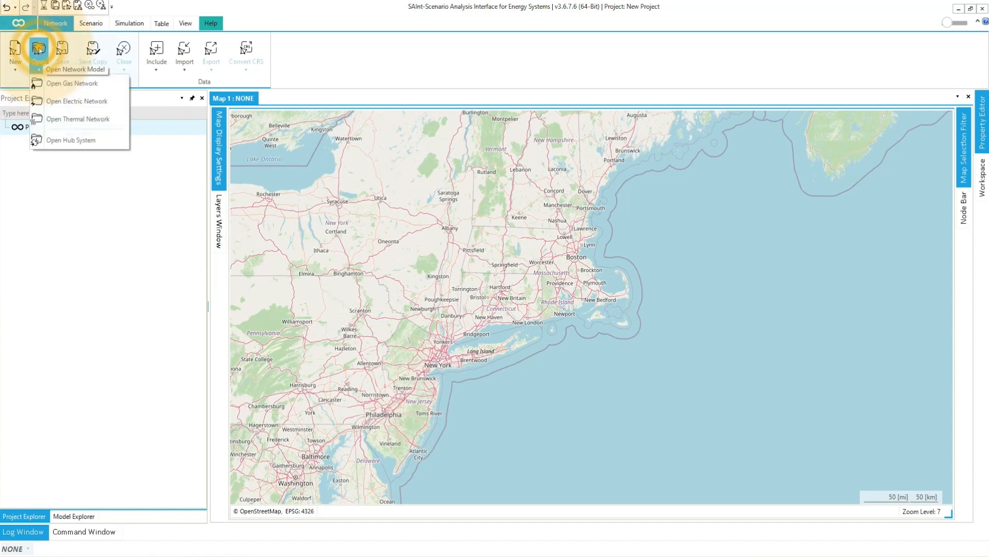
{"action": "left_click", "coordinate": [51, 101]}
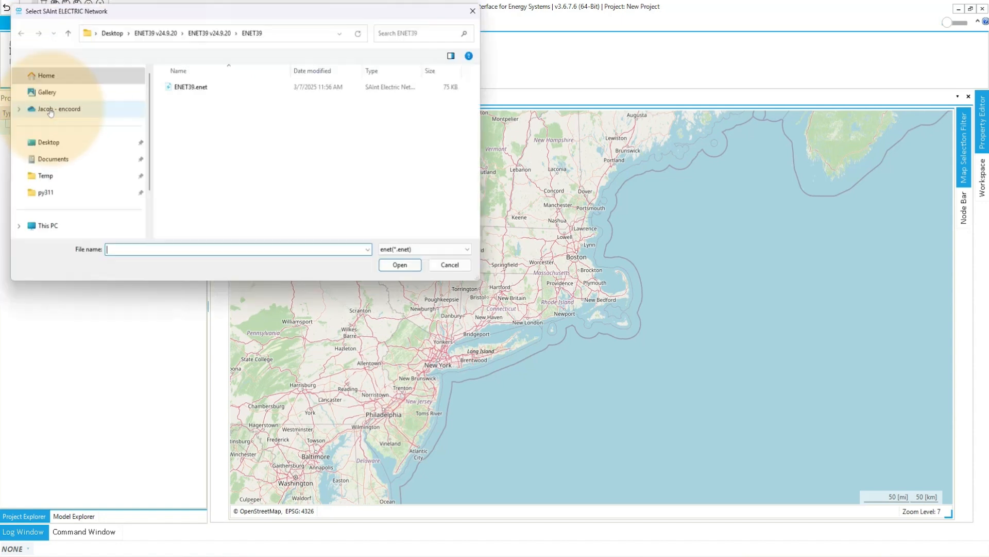
{"action": "left_click", "coordinate": [190, 85]}
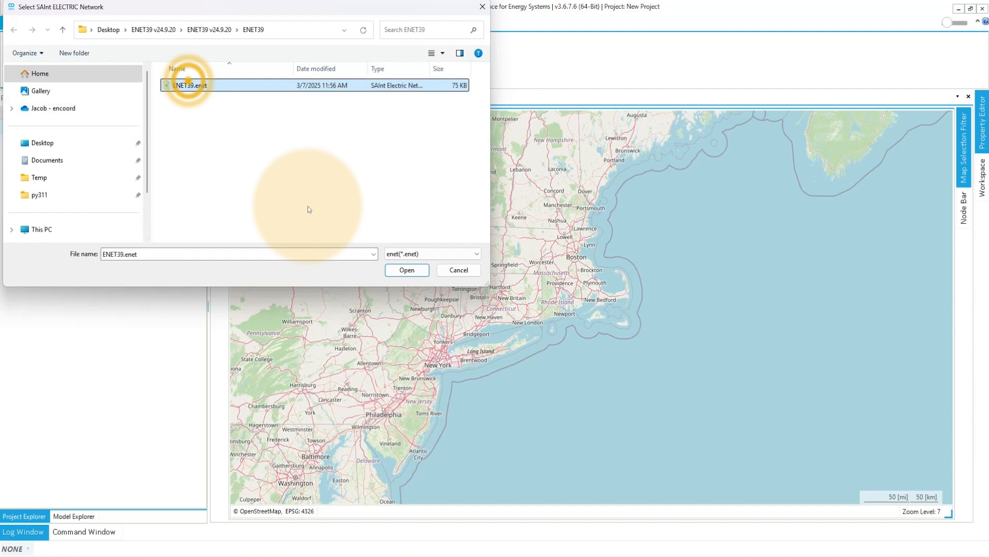
{"action": "left_click", "coordinate": [421, 272]}
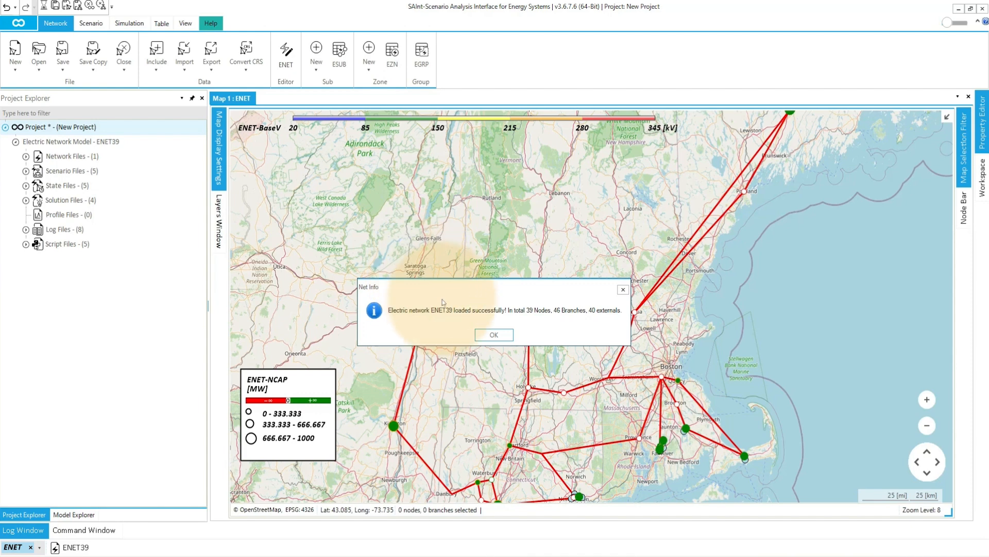
{"action": "left_click", "coordinate": [481, 338]}
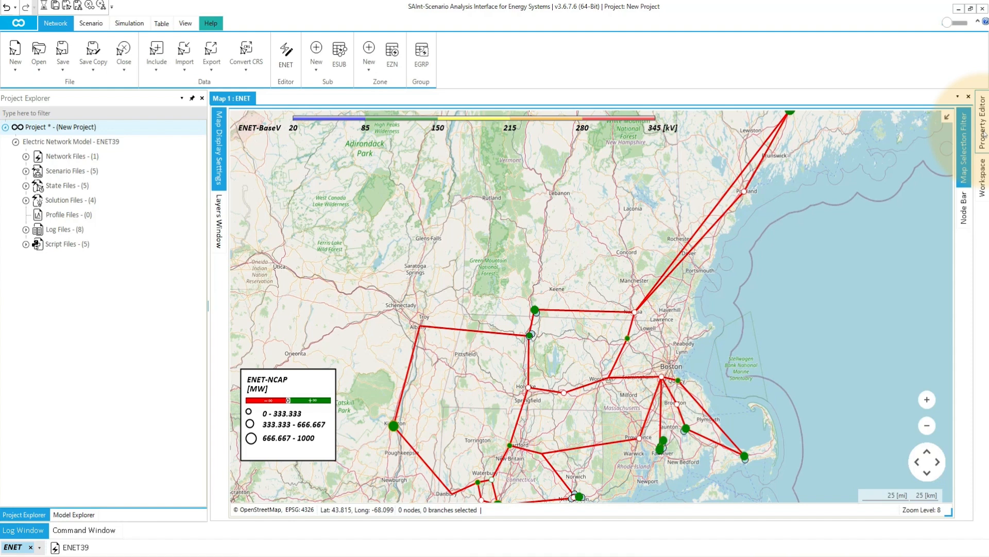
Show the Property Editor and display the properties of the node ENO.ALBANY_NY from the network model
{"action": "left_click", "coordinate": [185, 25]}
{"action": "left_click", "coordinate": [138, 57]}
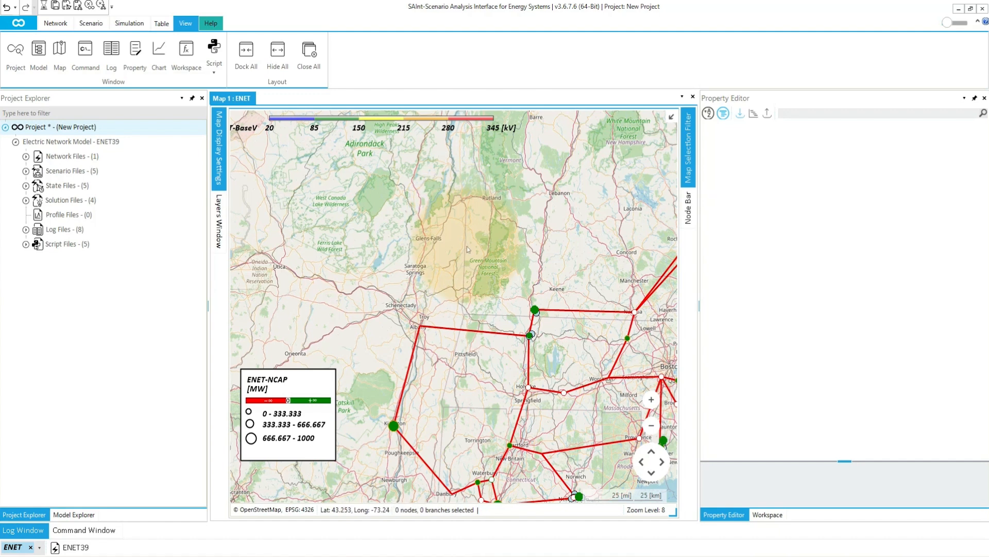
{"action": "left_click", "coordinate": [76, 514]}
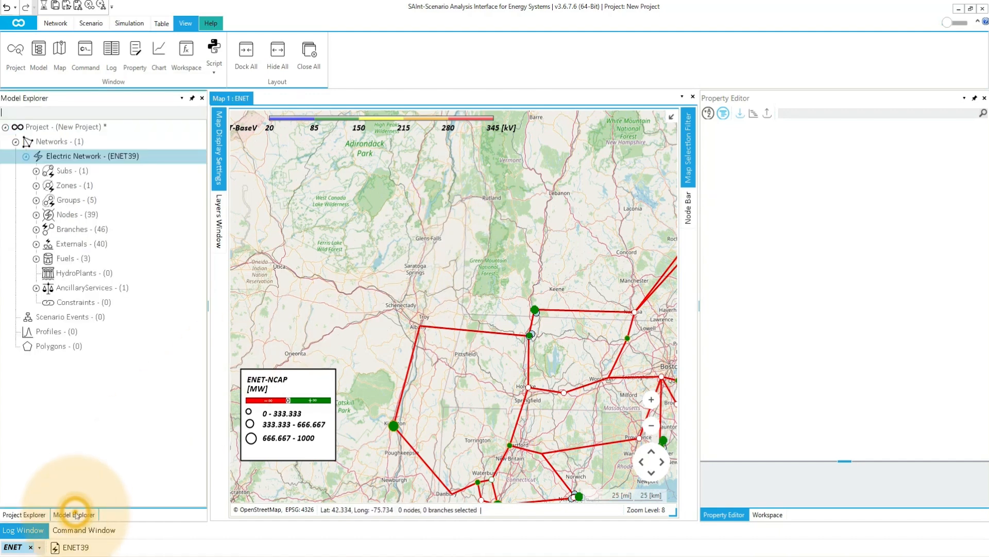
{"action": "left_click", "coordinate": [36, 215]}
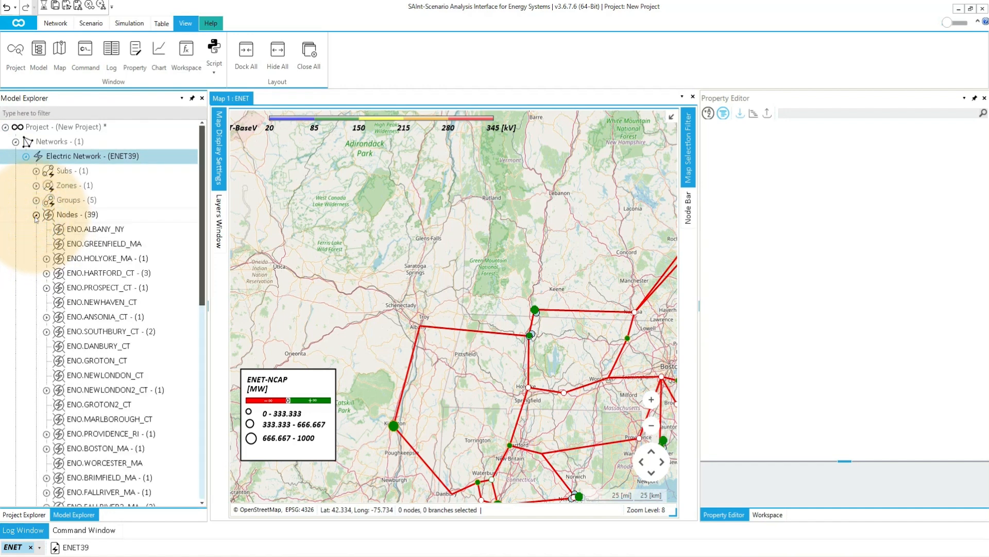
{"action": "left_click", "coordinate": [80, 233]}
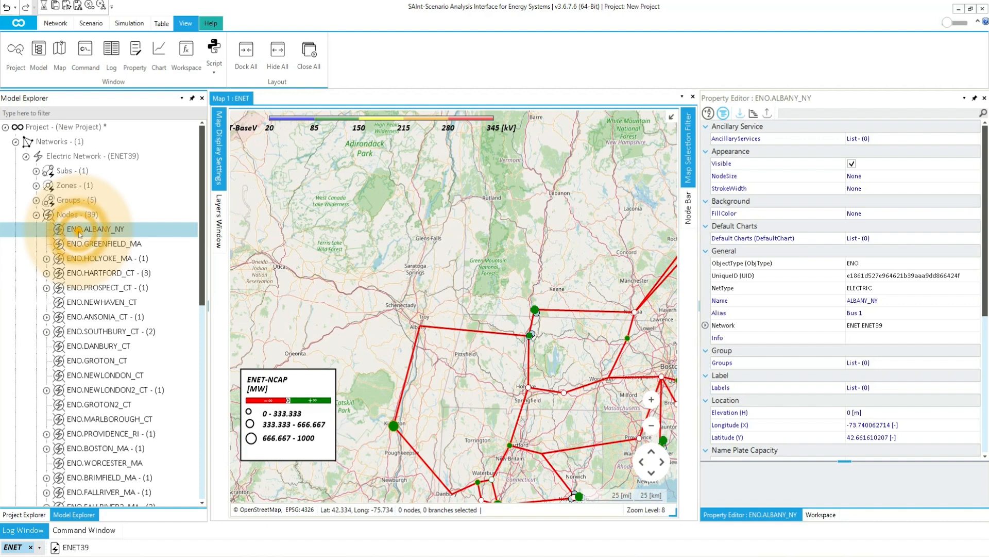
Locate the node ENO.ALBANY_NY on the map and inspect its surroundings at the substation
{"action": "right_click", "coordinate": [80, 233]}
{"action": "left_click", "coordinate": [204, 273]}
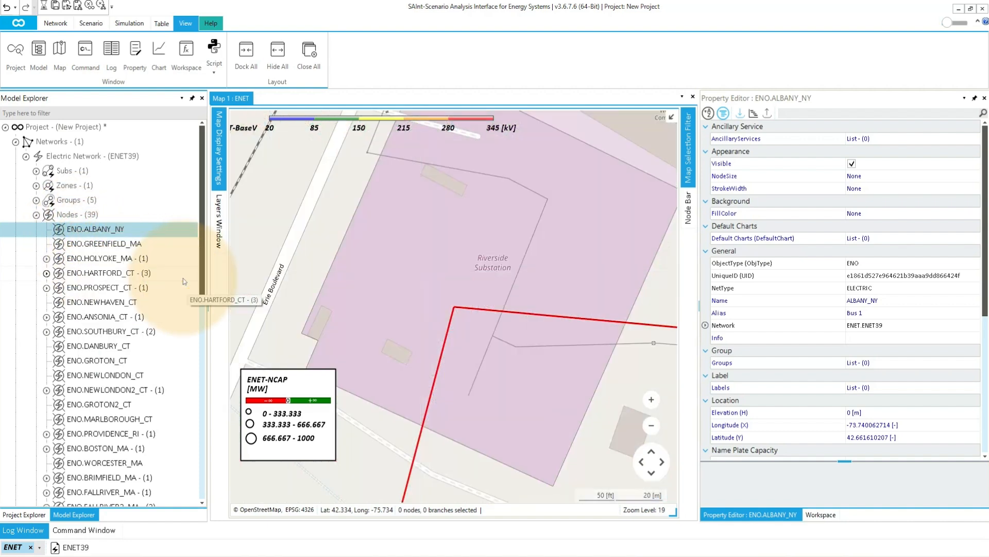
{"action": "scroll", "coordinate": [462, 322], "scroll_direction": "down", "scroll_amount": 4}
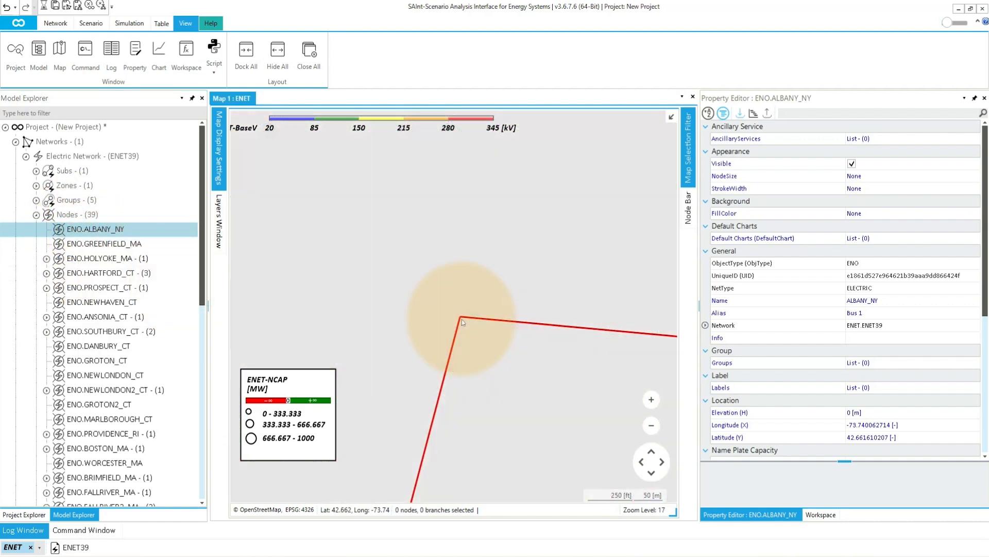
{"action": "scroll", "coordinate": [463, 322], "scroll_direction": "up", "scroll_amount": 2}
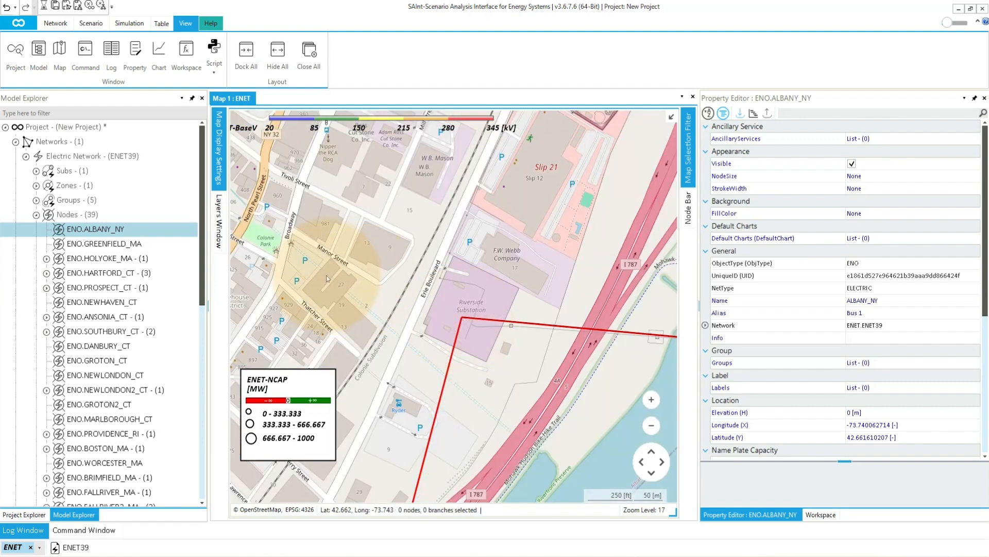
Select all fuel generators from FGEN.SIMONDS to FGEN.DANSKAMMER among the network's externals and highlight their nodes on the map
{"action": "left_click", "coordinate": [36, 215]}
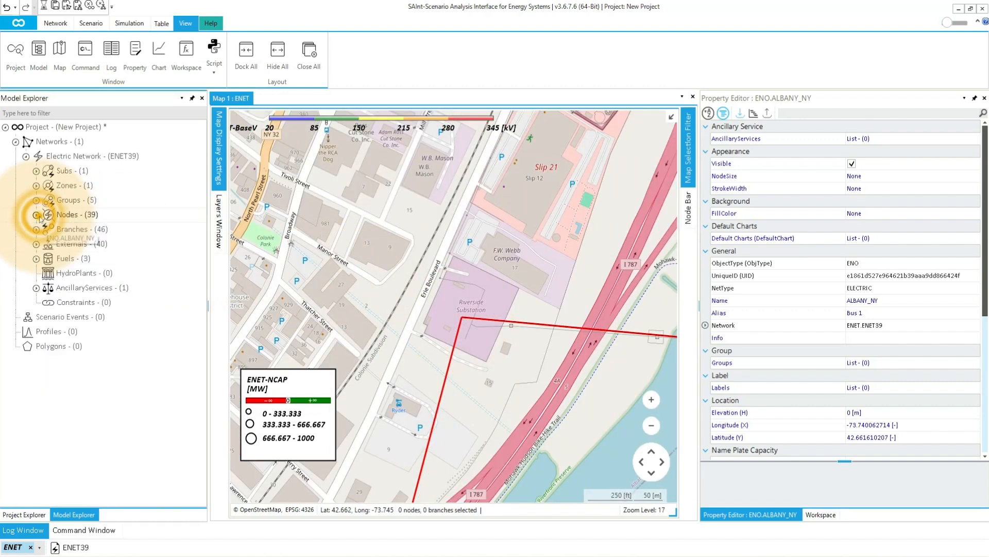
{"action": "left_click", "coordinate": [36, 244]}
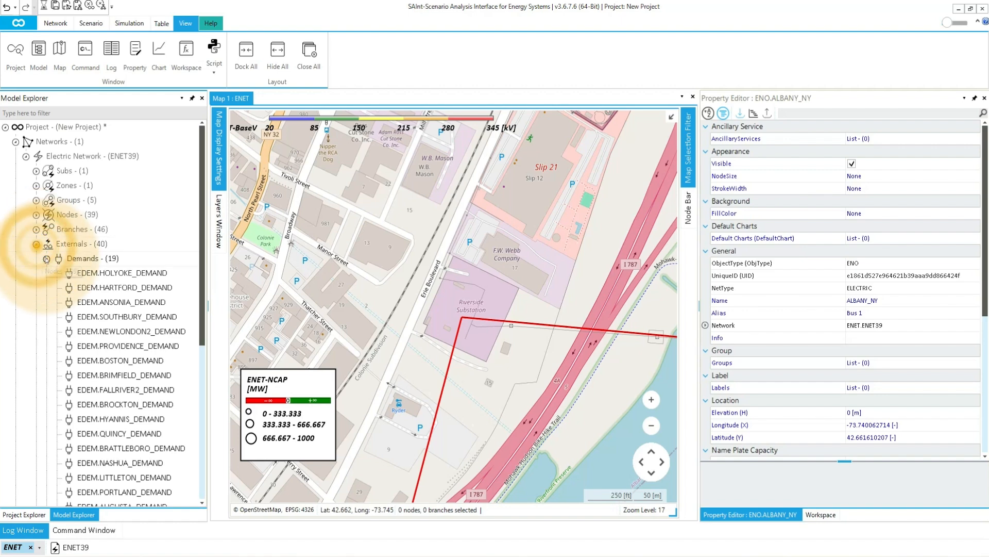
{"action": "left_click", "coordinate": [46, 258]}
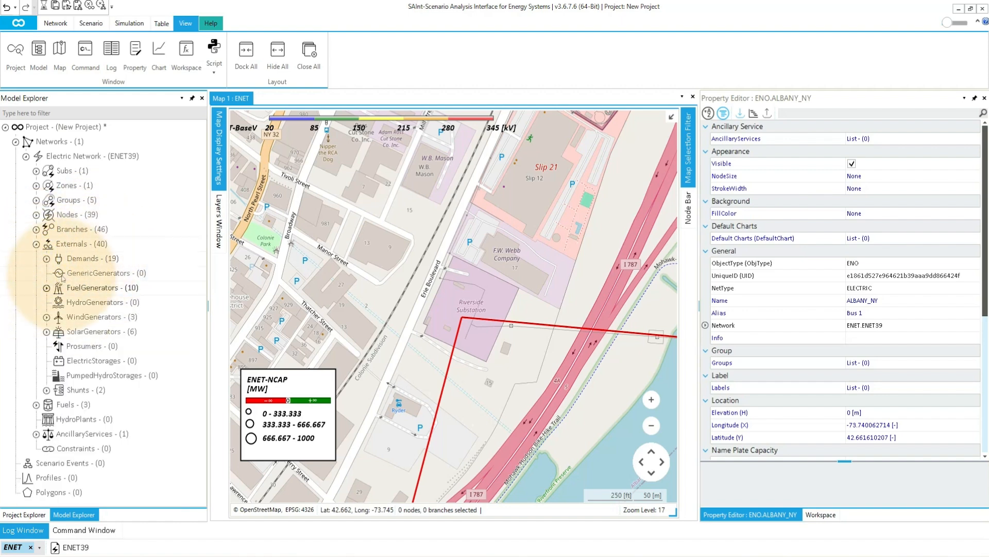
{"action": "left_click", "coordinate": [47, 287]}
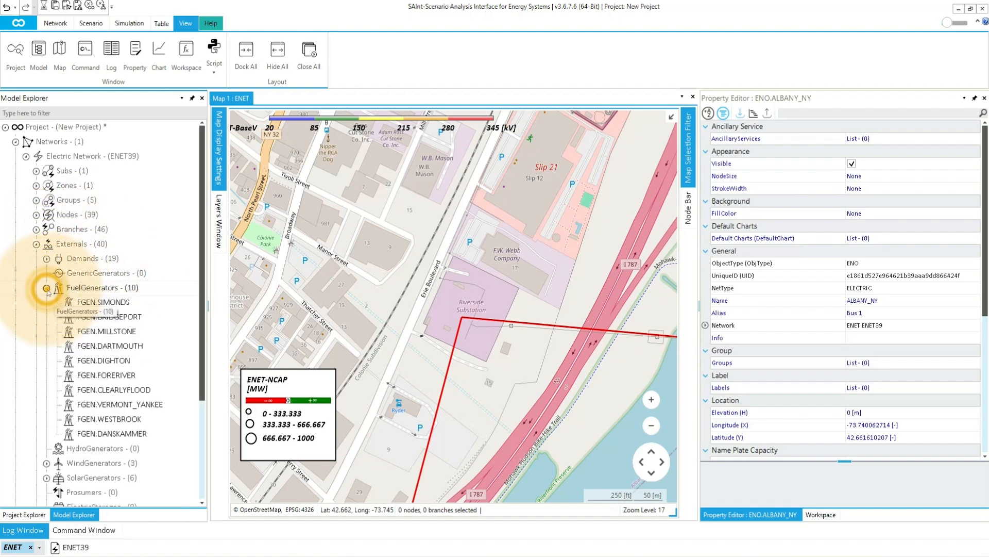
{"action": "left_click", "coordinate": [77, 303]}
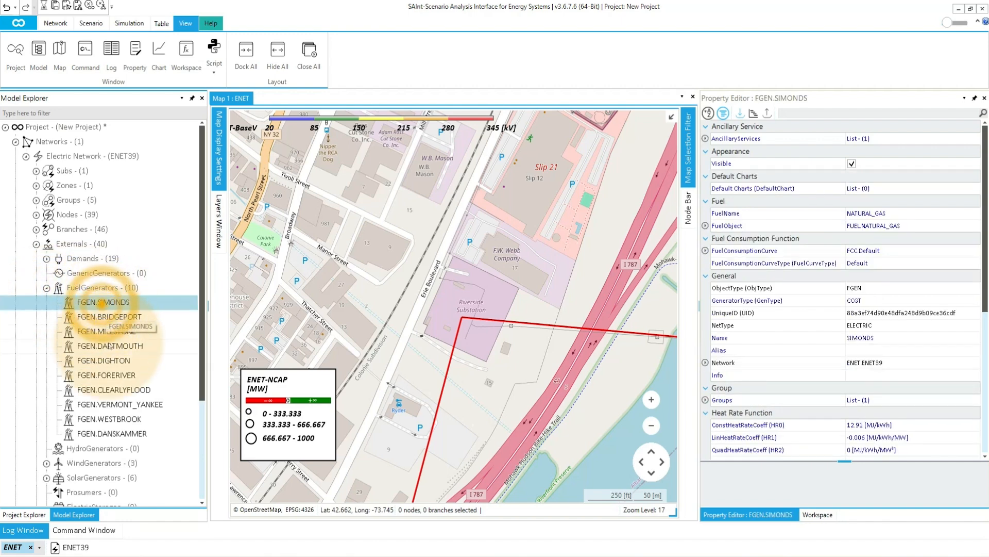
{"action": "left_click", "coordinate": [109, 435], "text": "shift"}
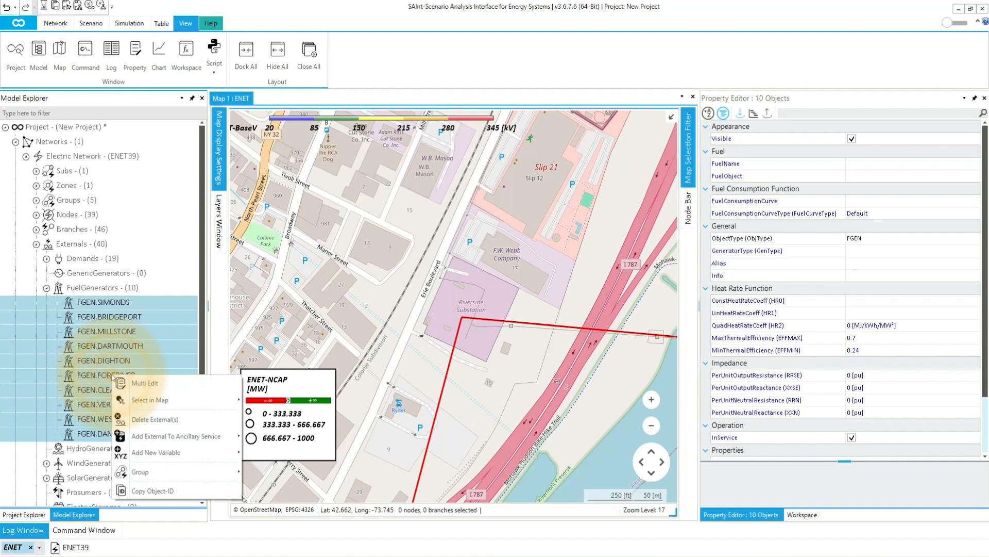
{"action": "left_click", "coordinate": [256, 406]}
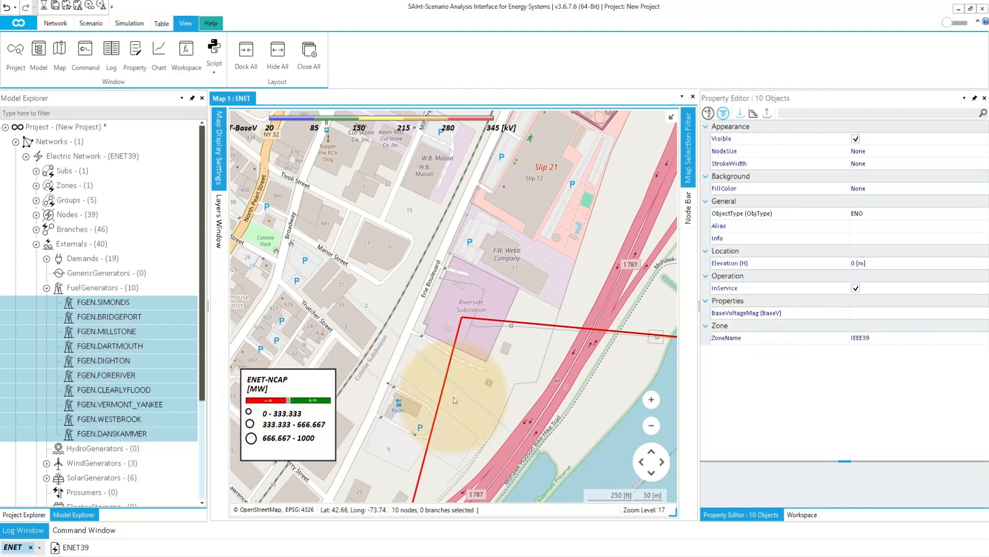
{"action": "scroll", "coordinate": [461, 398], "scroll_direction": "down", "scroll_amount": 7}
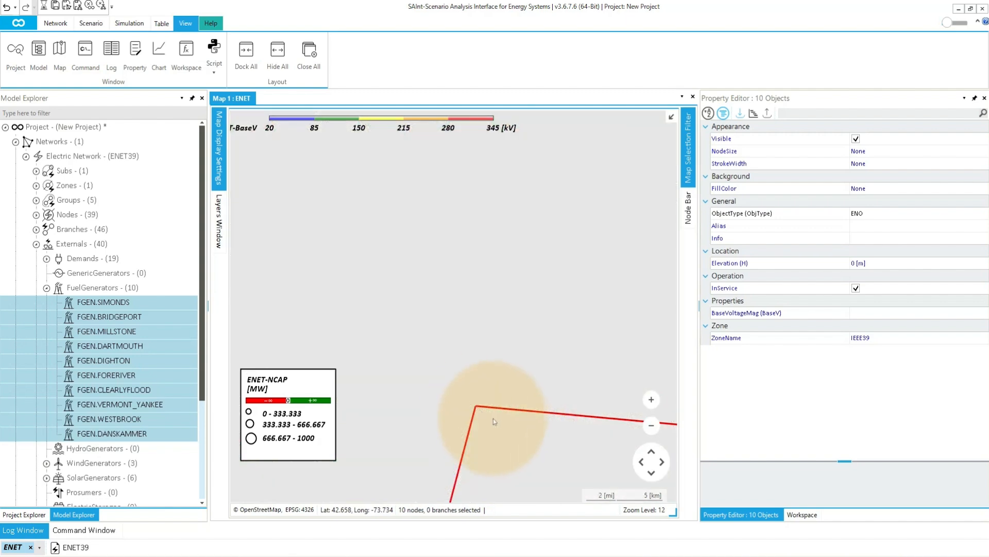
{"action": "scroll", "coordinate": [521, 444], "scroll_direction": "down", "scroll_amount": 4}
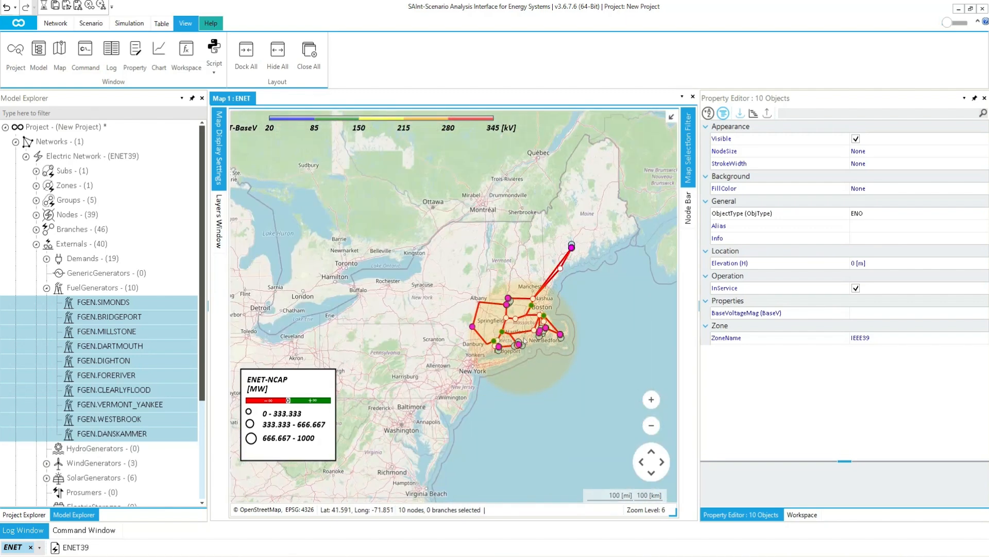
{"action": "scroll", "coordinate": [578, 291], "scroll_direction": "up", "scroll_amount": 1}
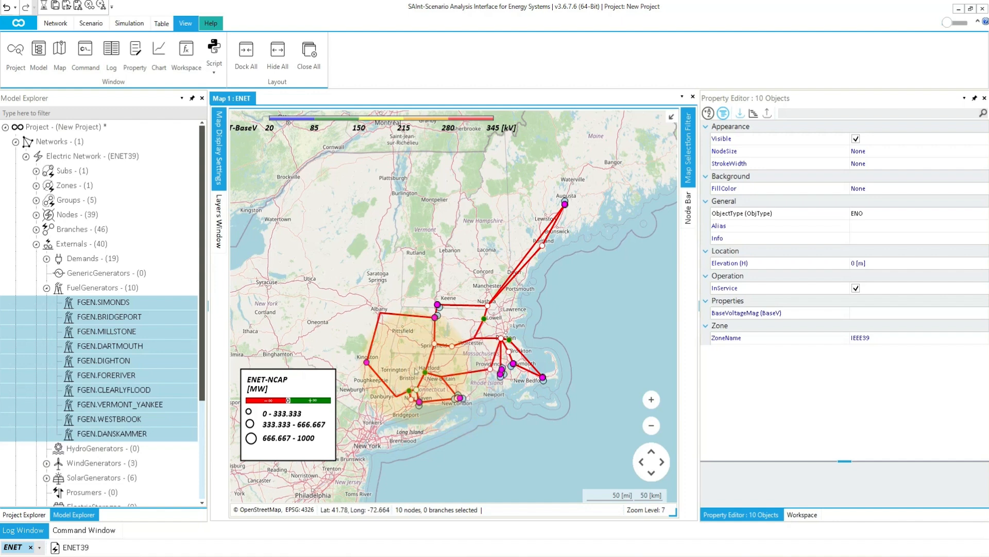
Set the default maximum active power (PMAXDEF) of the fuel generator FGEN.DIGHTON to 300 MW and clear the map selection
{"action": "left_click", "coordinate": [138, 360]}
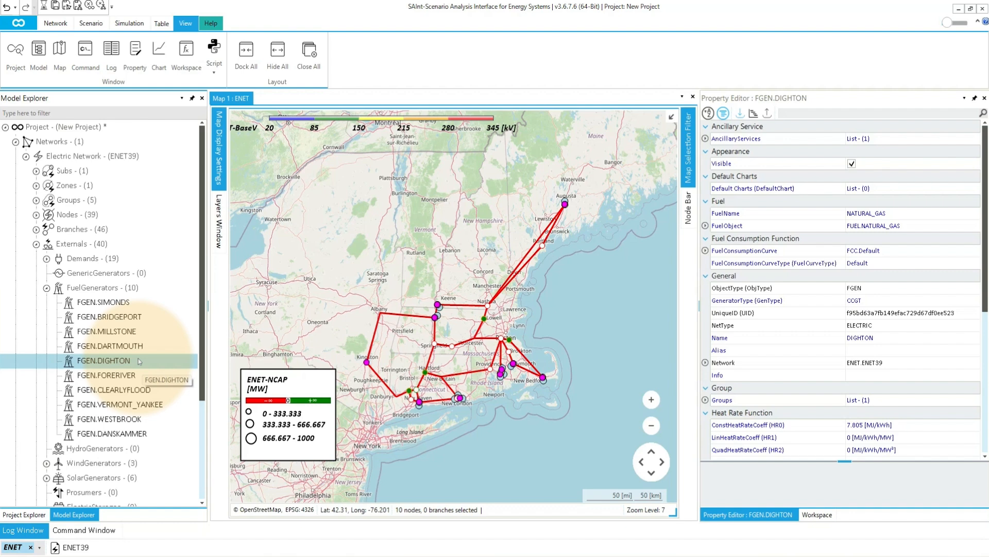
{"action": "left_click", "coordinate": [755, 114]}
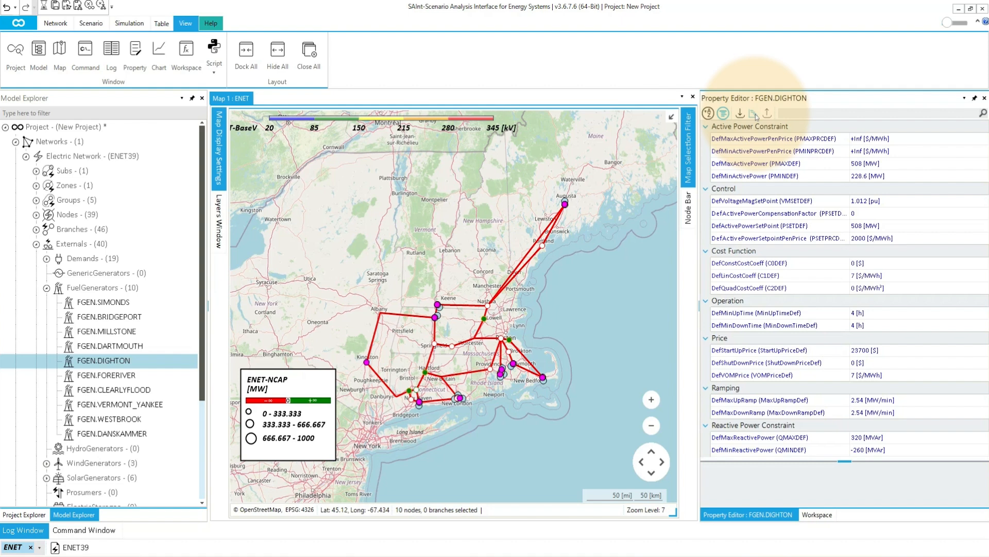
{"action": "left_click", "coordinate": [859, 163]}
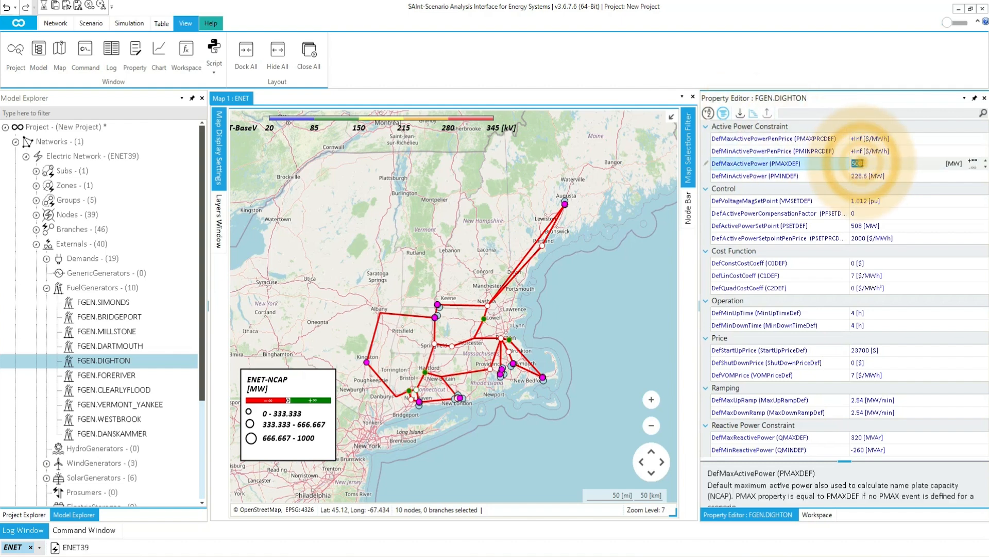
{"action": "type", "text": "300 [MW"}
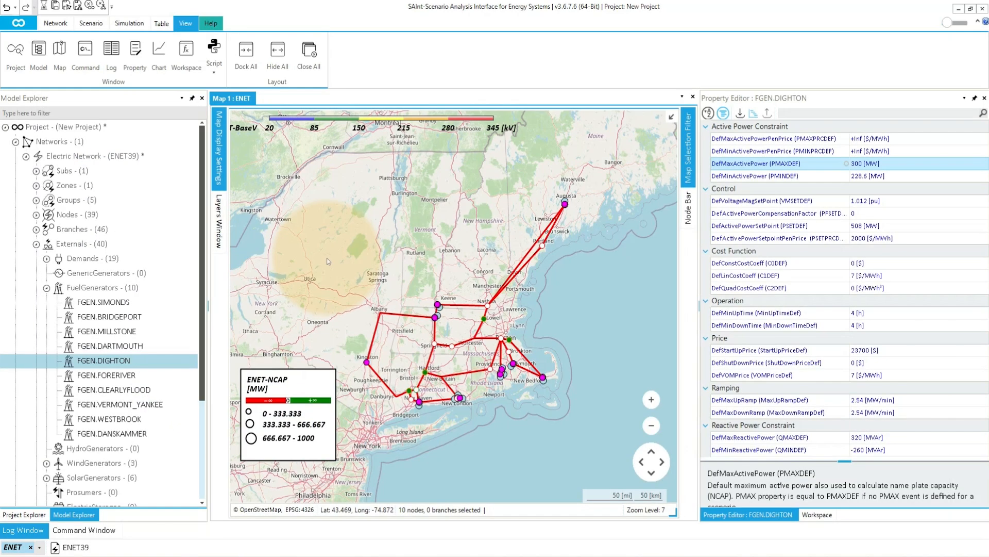
{"action": "left_click", "coordinate": [330, 257]}
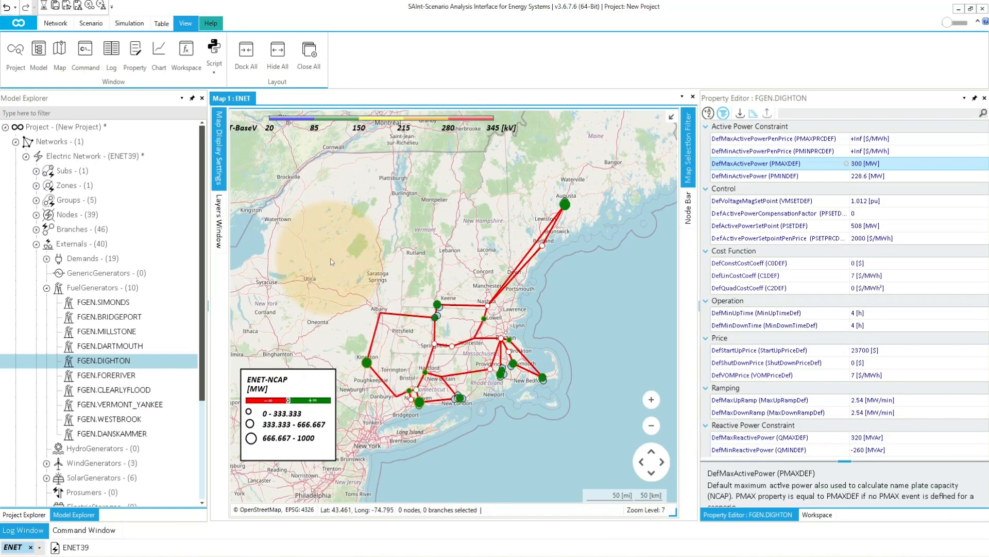
Open the electric scenario PCM_MIN_NET_DEMAND_WEEK and dismiss the load message
{"action": "left_click", "coordinate": [93, 24]}
{"action": "left_click", "coordinate": [39, 64]}
{"action": "left_click", "coordinate": [54, 85]}
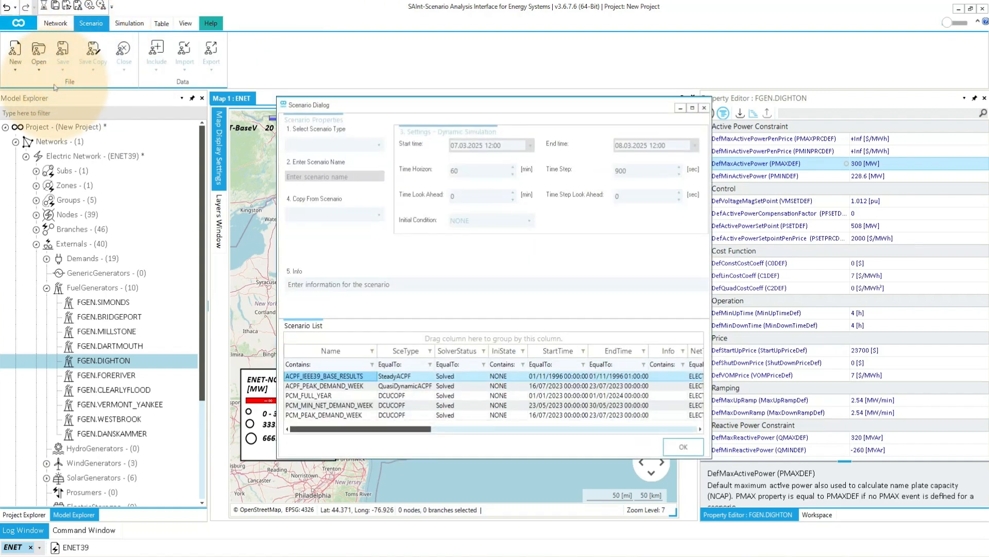
{"action": "left_click", "coordinate": [318, 407]}
{"action": "left_click", "coordinate": [674, 451]}
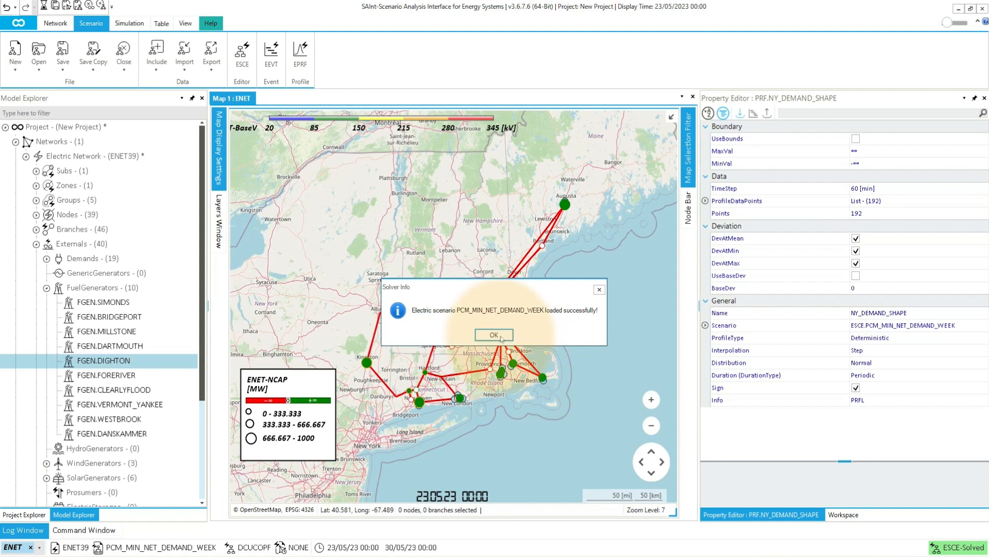
{"action": "left_click", "coordinate": [494, 335]}
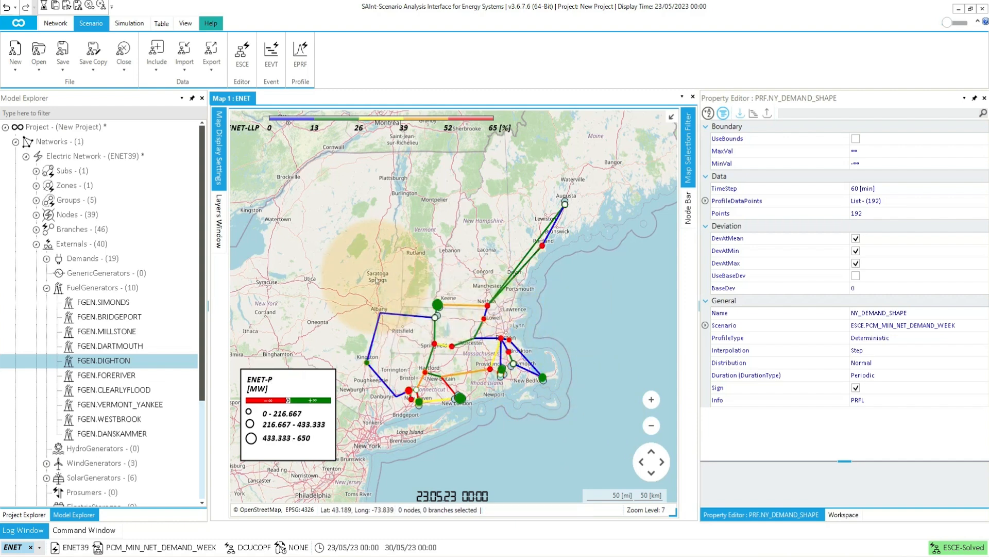
Review the time settings of the scenario PCM_MIN_NET_DEMAND_WEEK, including TimeLookAhead, in the scenario editor and close it
{"action": "left_click", "coordinate": [243, 62]}
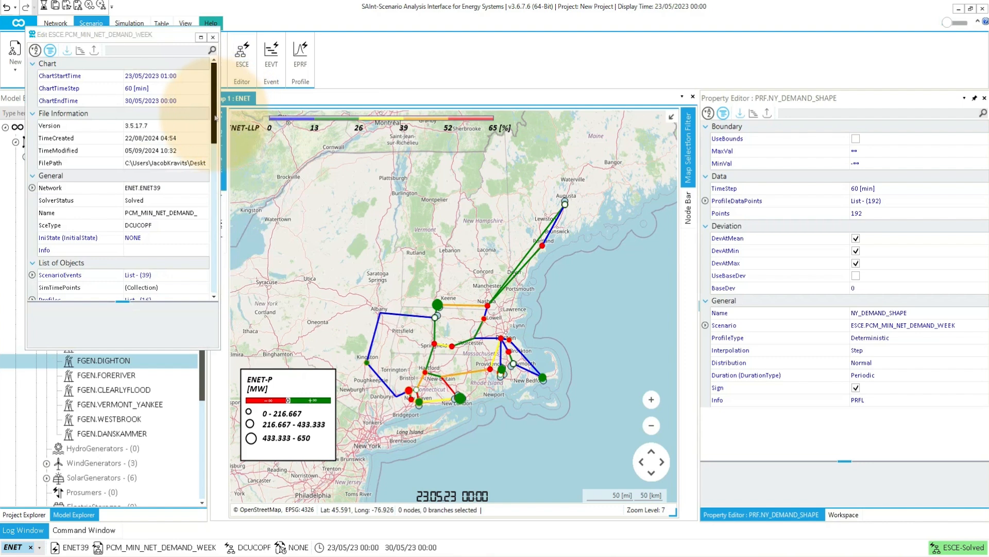
{"action": "left_click_drag", "start_coordinate": [215, 118], "coordinate": [214, 290]}
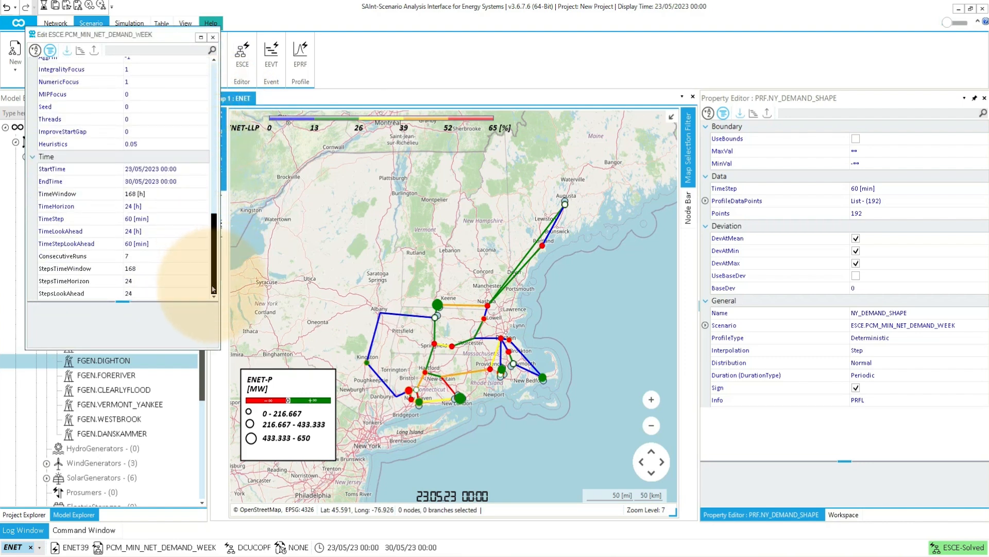
{"action": "left_click", "coordinate": [176, 232]}
{"action": "left_click", "coordinate": [173, 230]}
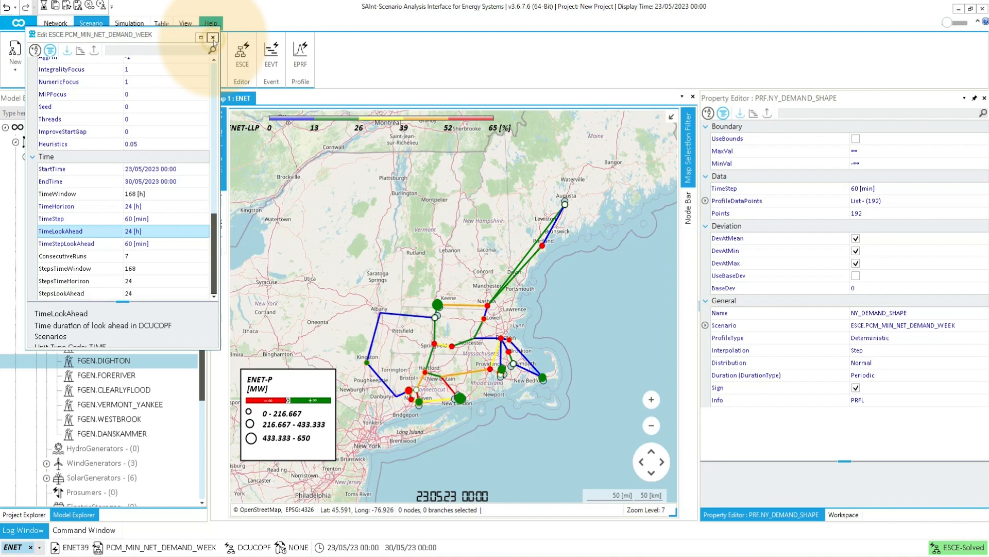
{"action": "left_click", "coordinate": [213, 37]}
Execute the electric simulation for the loaded scenario, replacing its existing solution file
{"action": "left_click", "coordinate": [129, 23]}
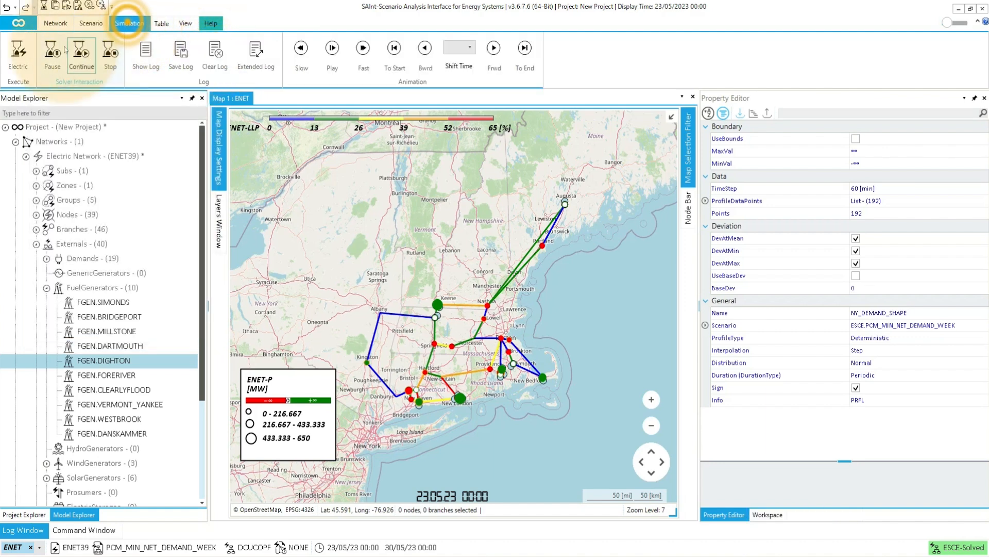
{"action": "left_click", "coordinate": [22, 60]}
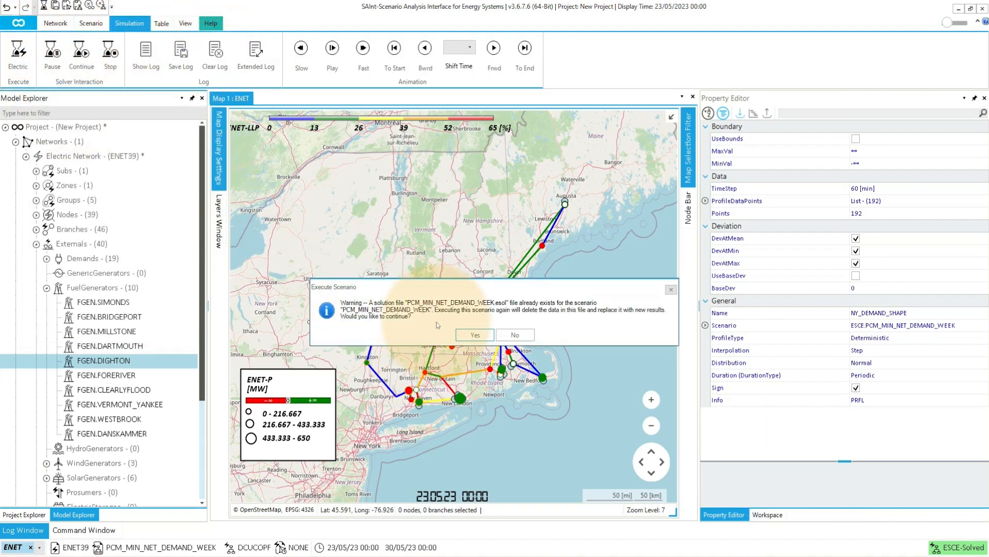
{"action": "left_click", "coordinate": [475, 335]}
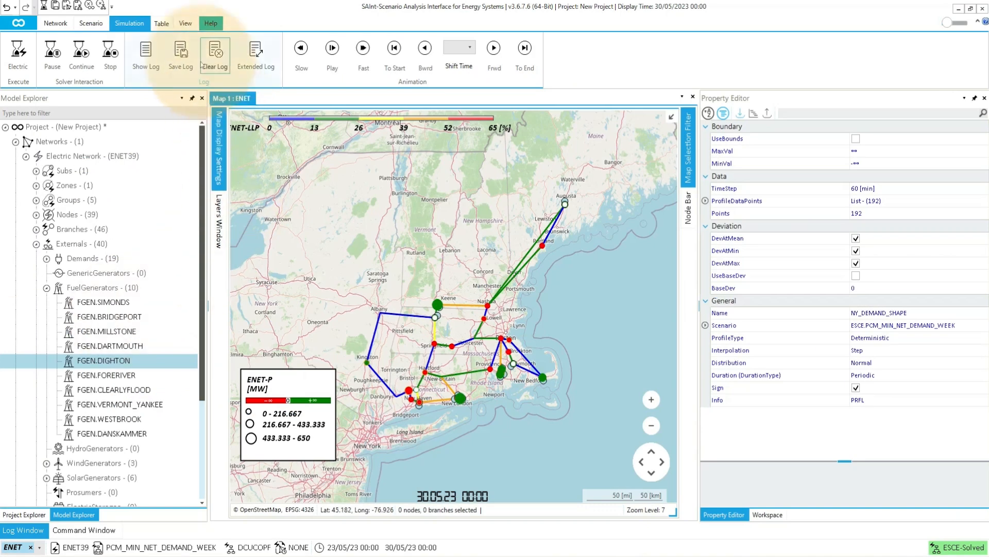
Show the Chart Window, auto-hide the Property Editor, and plot the generation dispatch of the electric network ENET39
{"action": "left_click", "coordinate": [186, 23]}
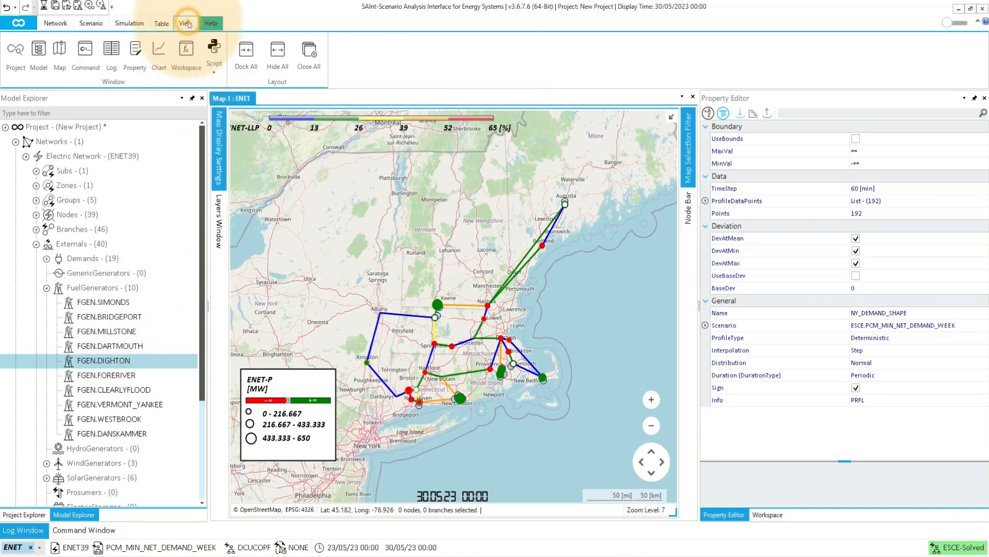
{"action": "left_click", "coordinate": [159, 54]}
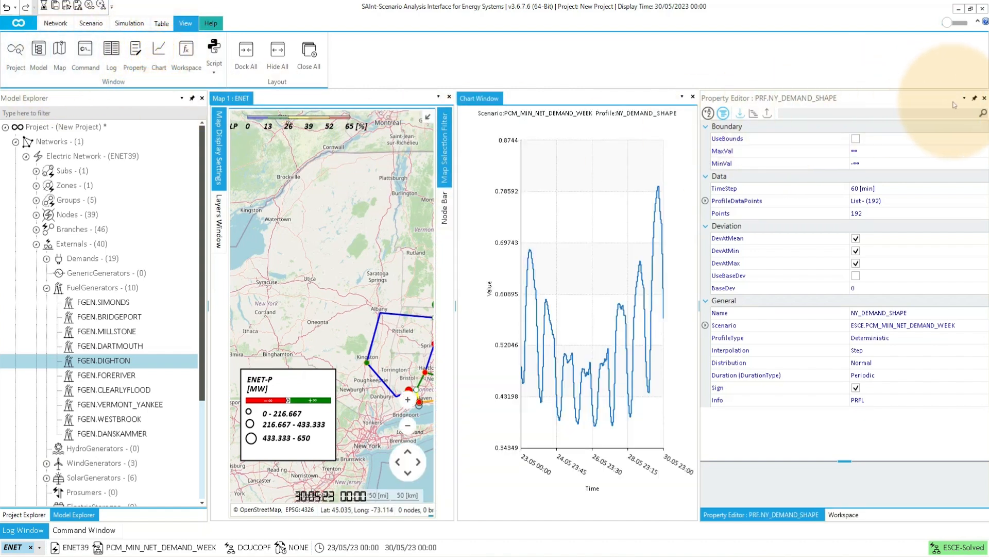
{"action": "left_click", "coordinate": [974, 98]}
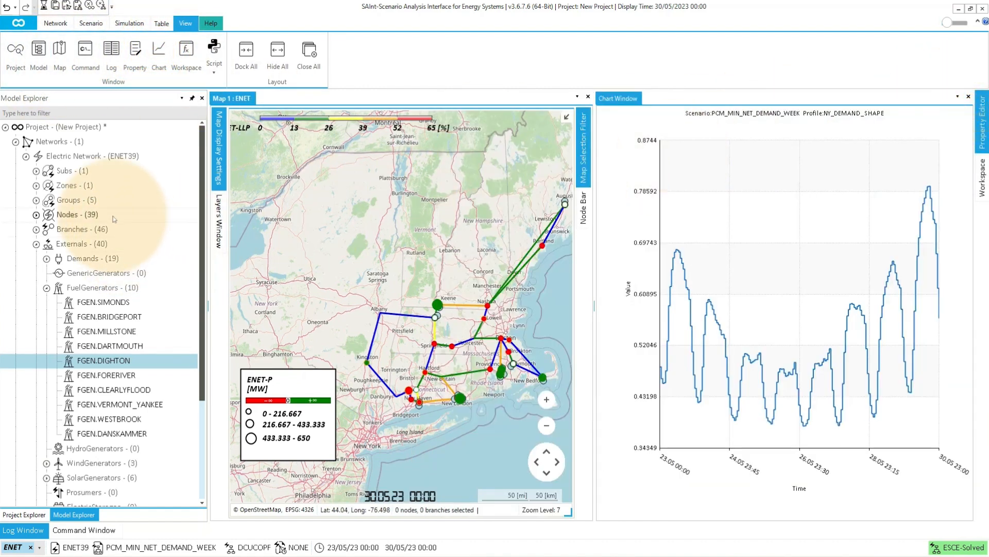
{"action": "left_click", "coordinate": [95, 157]}
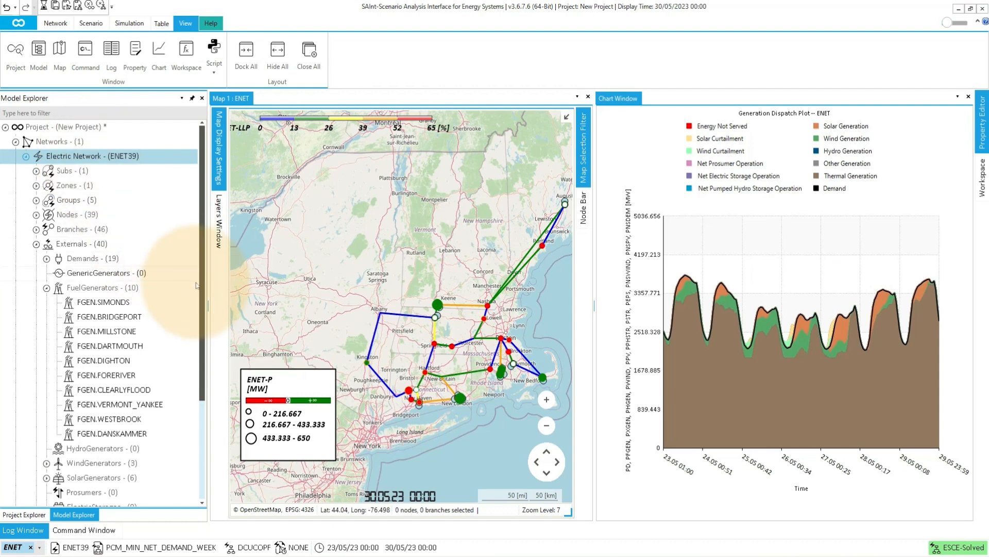
Chart the results of nodes ENO.NASHUA_NH, ENO.HOLYOKE_MA and ENO.HARTFORD_CT, followed by the generation of the fuel generator FGEN.DIGHTON
{"action": "left_click", "coordinate": [489, 306]}
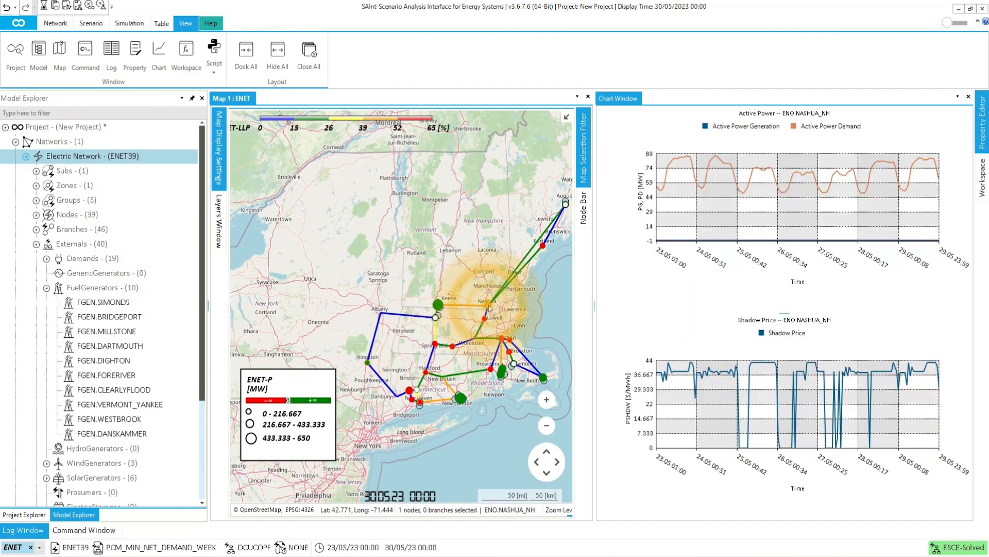
{"action": "left_click", "coordinate": [436, 345]}
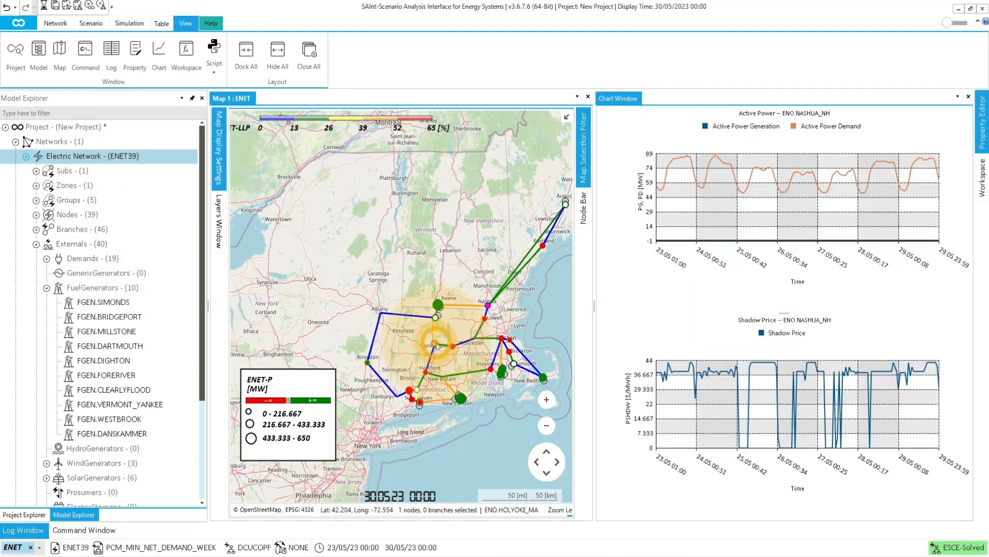
{"action": "left_click", "coordinate": [425, 371]}
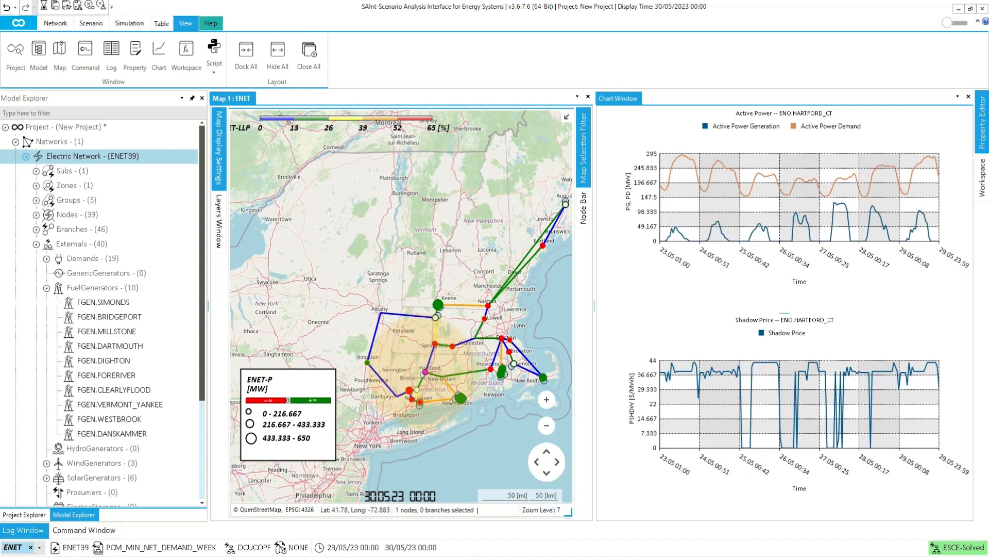
{"action": "left_click", "coordinate": [133, 364]}
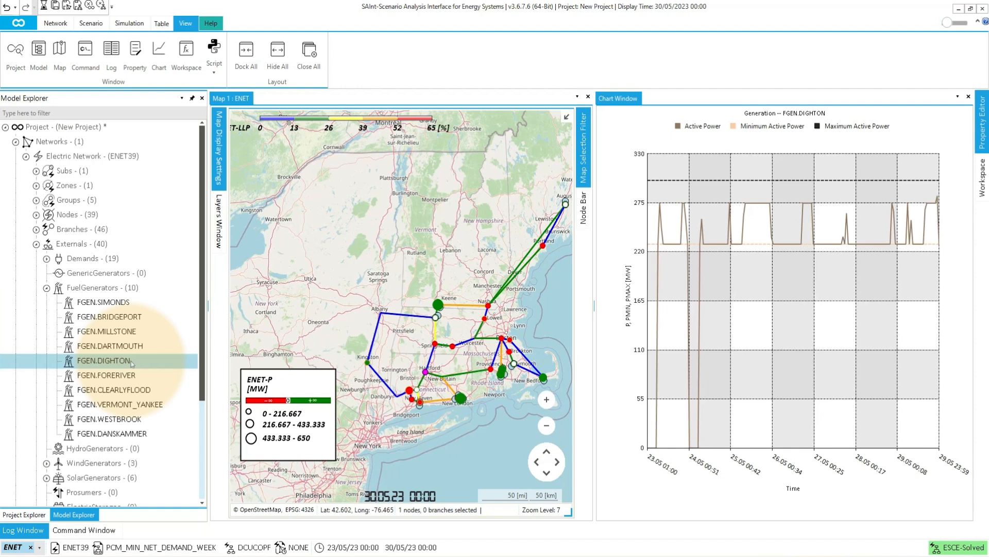
Show the Command Window and keep it docked open, ready at its prompt
{"action": "left_click", "coordinate": [99, 530]}
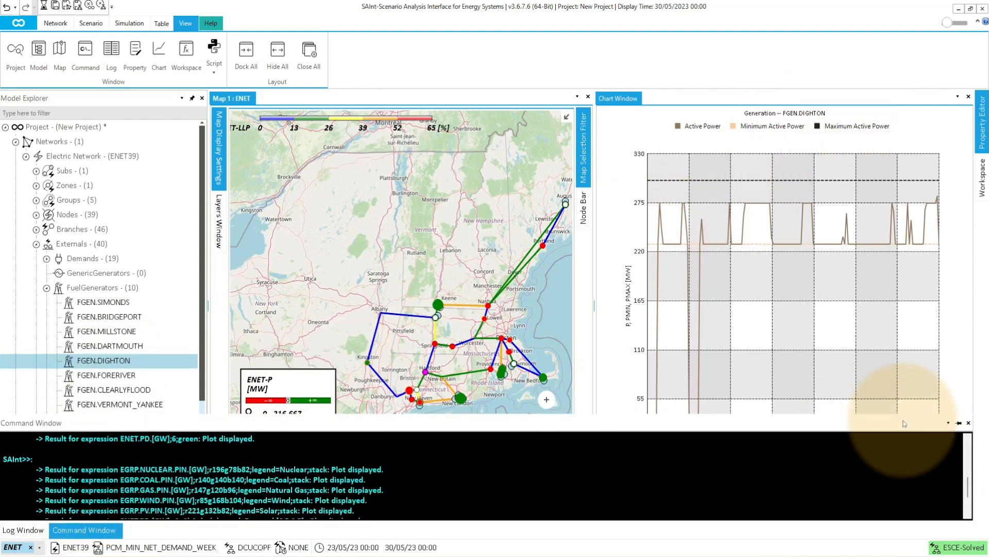
{"action": "left_click", "coordinate": [959, 423]}
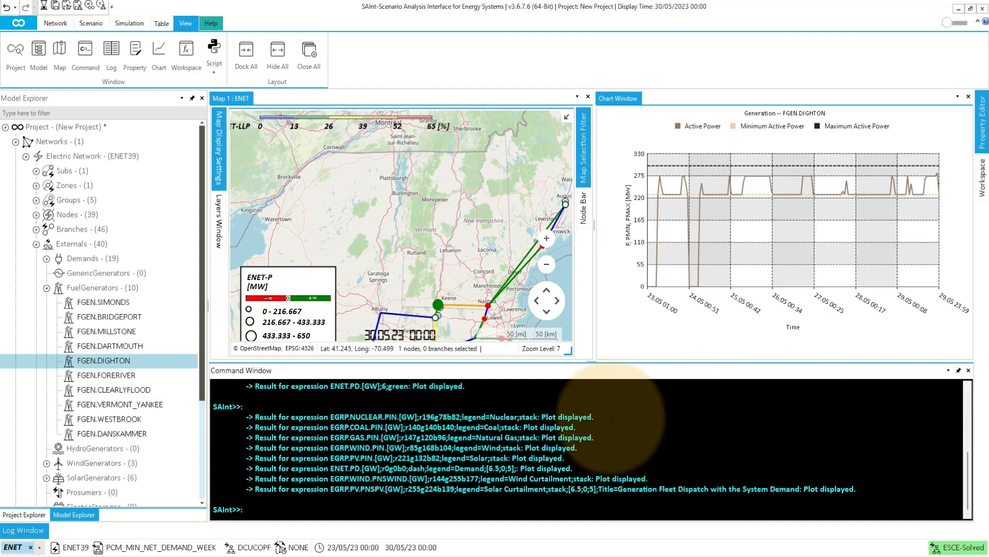
{"action": "left_click", "coordinate": [314, 508]}
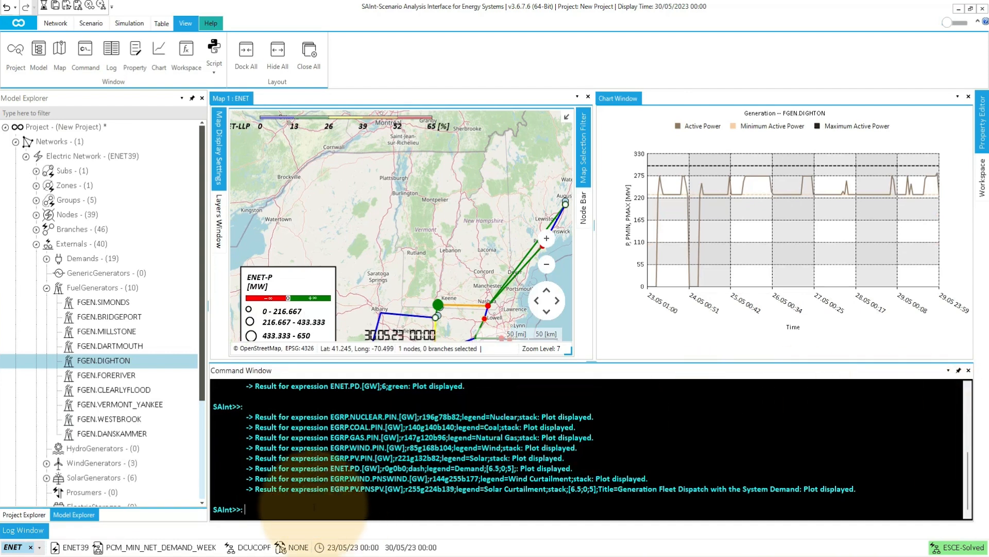
Tabulate the active power of the Clearlyflood fuel generator with the command table("FGEN.CLEARLYFLOOD.P")
{"action": "type", "text": "table("}
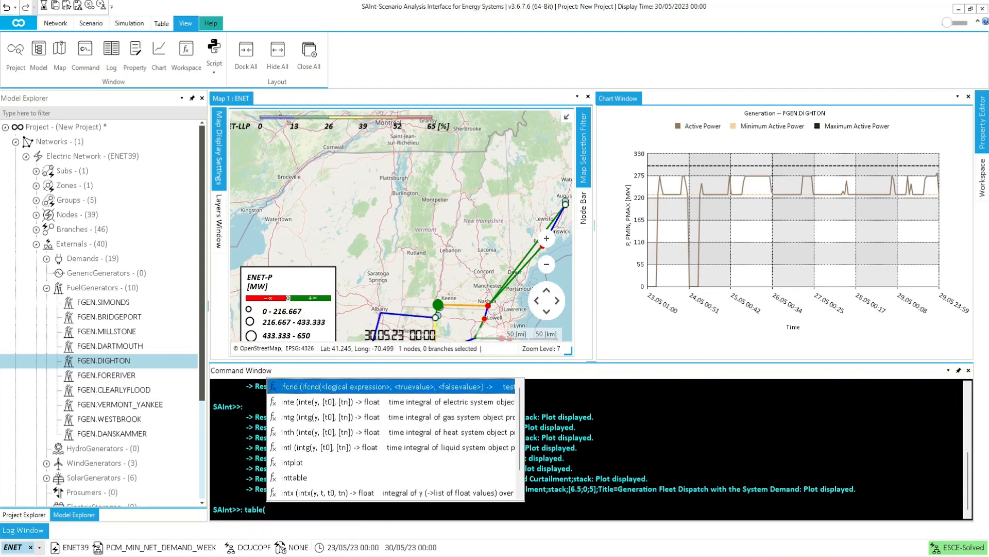
{"action": "type", "text": "i\""}
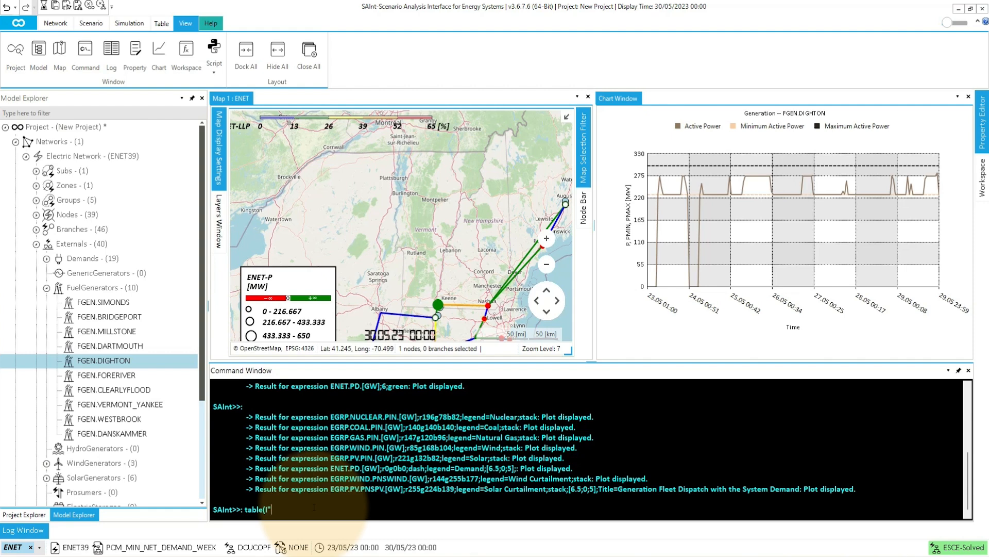
{"action": "type", "text": "\""}
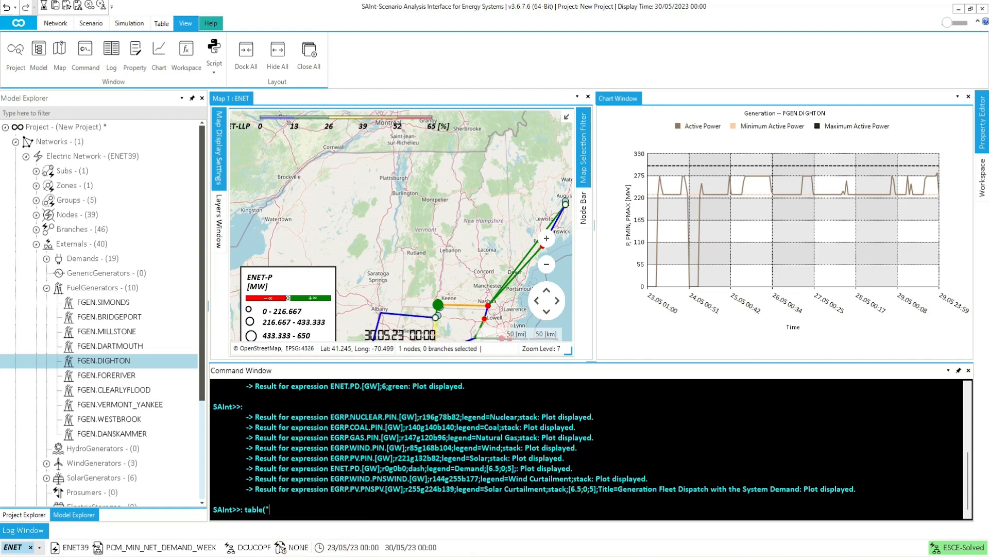
{"action": "type", "text": "FGEN/"}
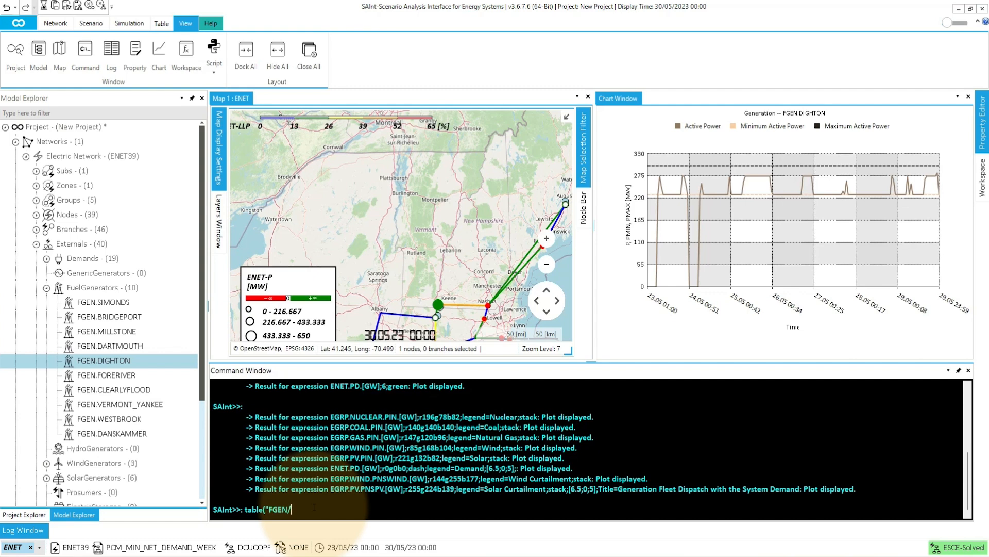
{"action": "key", "text": "BackSpace"}
{"action": "type", "text": "."}
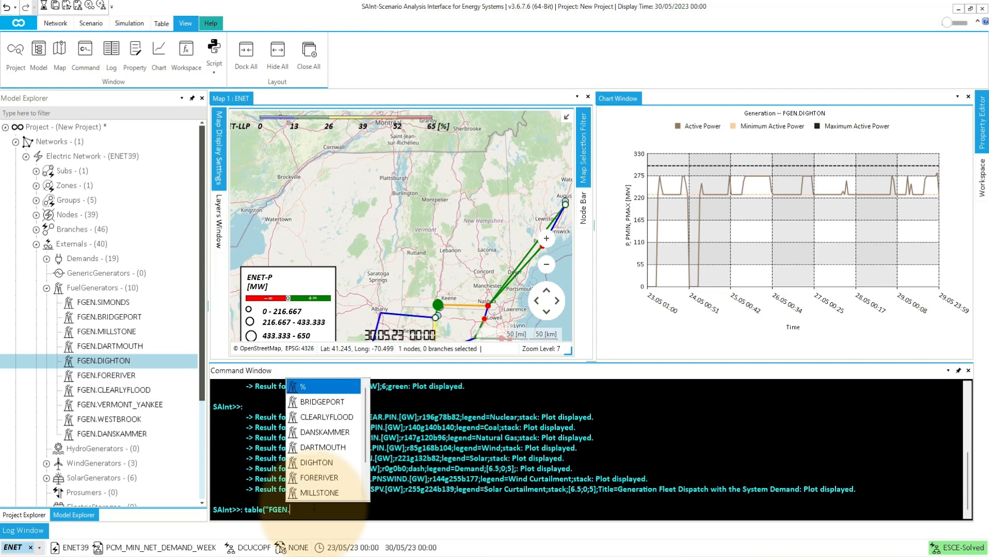
{"action": "type", "text": "CLEARLYFLOOD"}
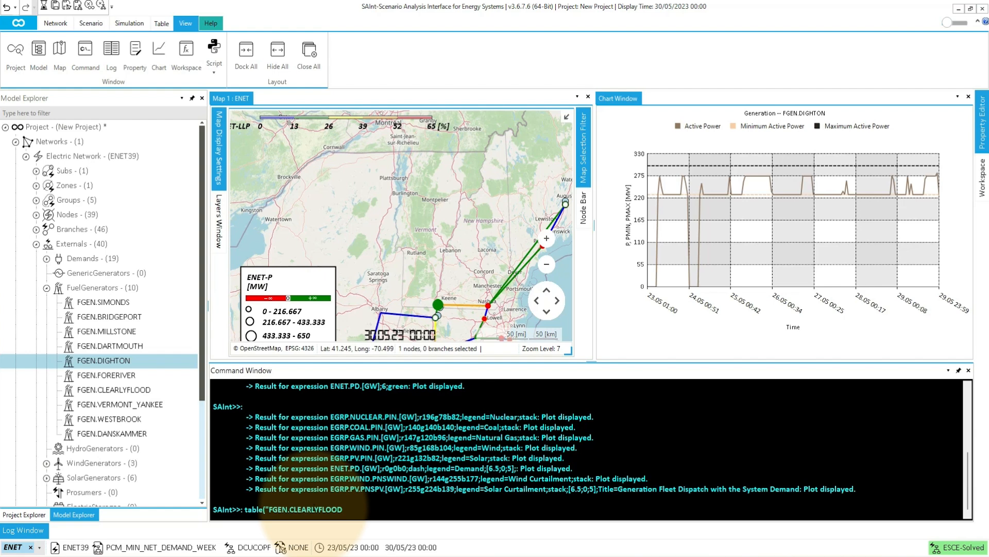
{"action": "type", "text": ".P"}
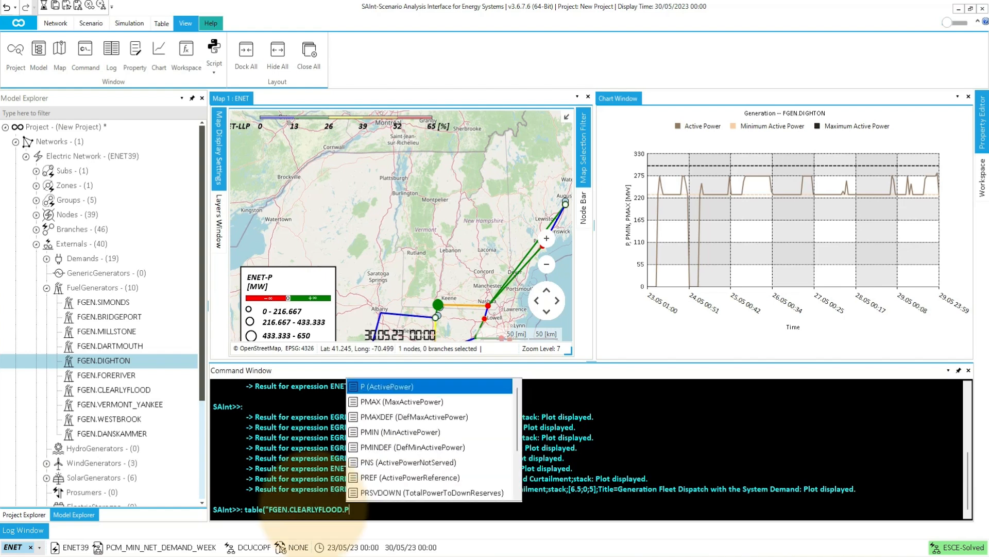
{"action": "type", "text": "\")"}
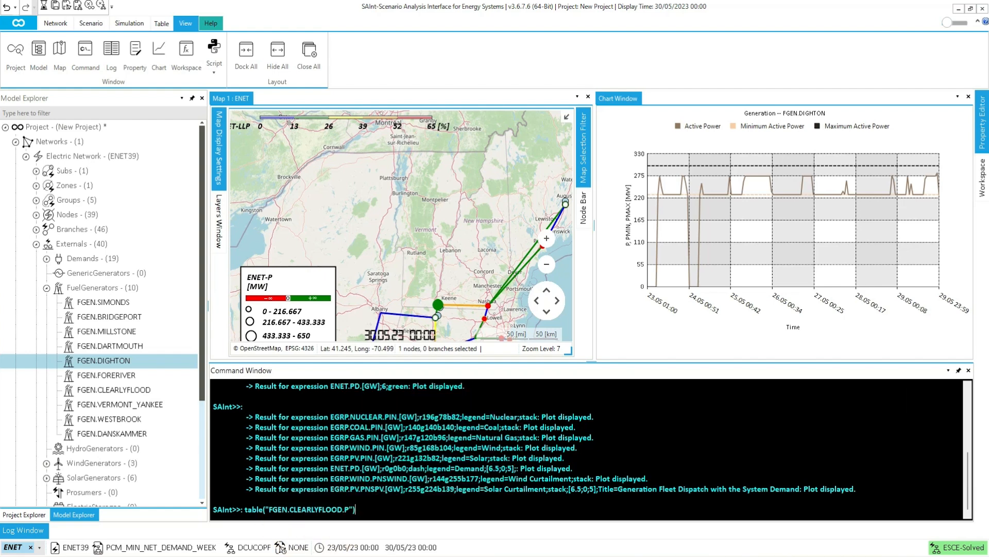
{"action": "key", "text": "Return"}
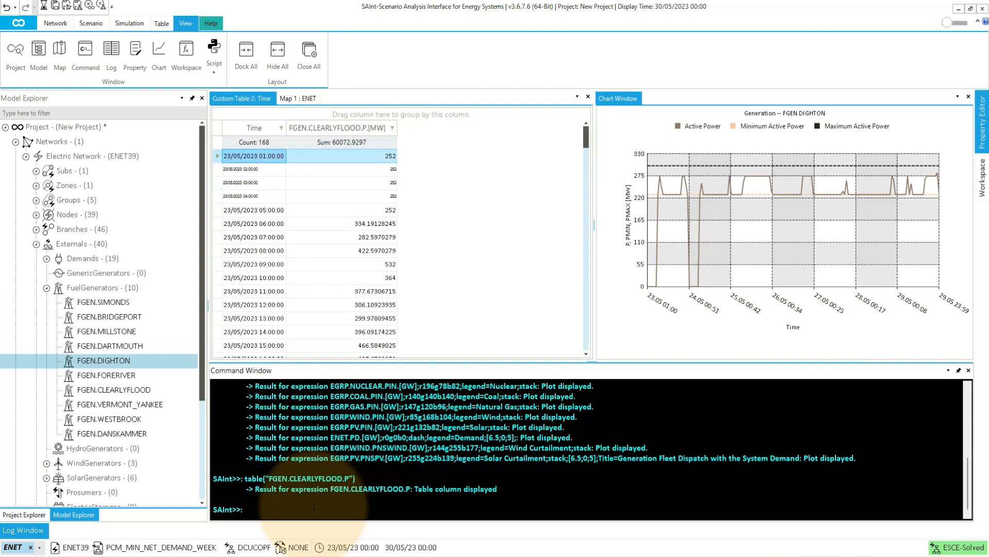
Export the generator's time table to a CSV file named clearlyflood and close the table
{"action": "right_click", "coordinate": [214, 124]}
{"action": "mouse_move", "coordinate": [256, 302]}
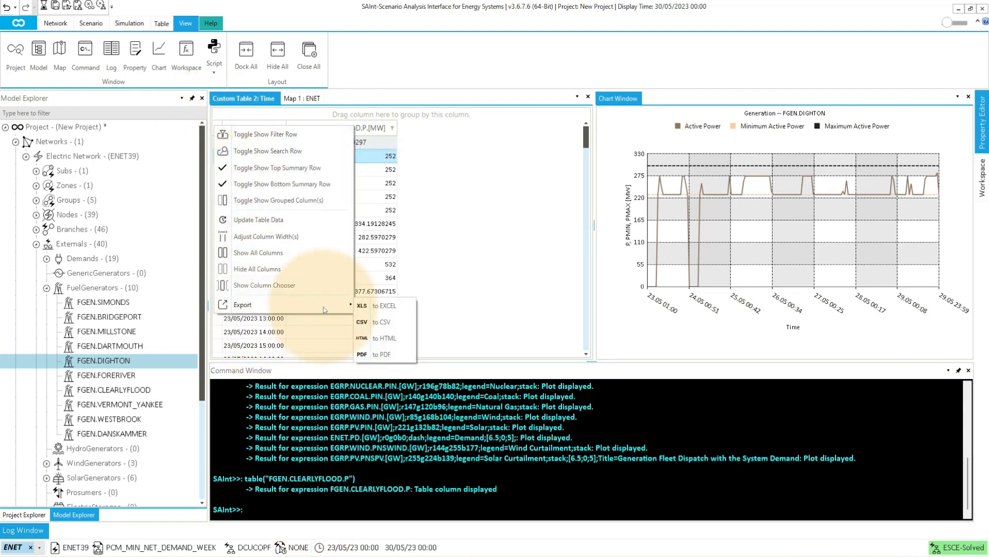
{"action": "left_click", "coordinate": [367, 313]}
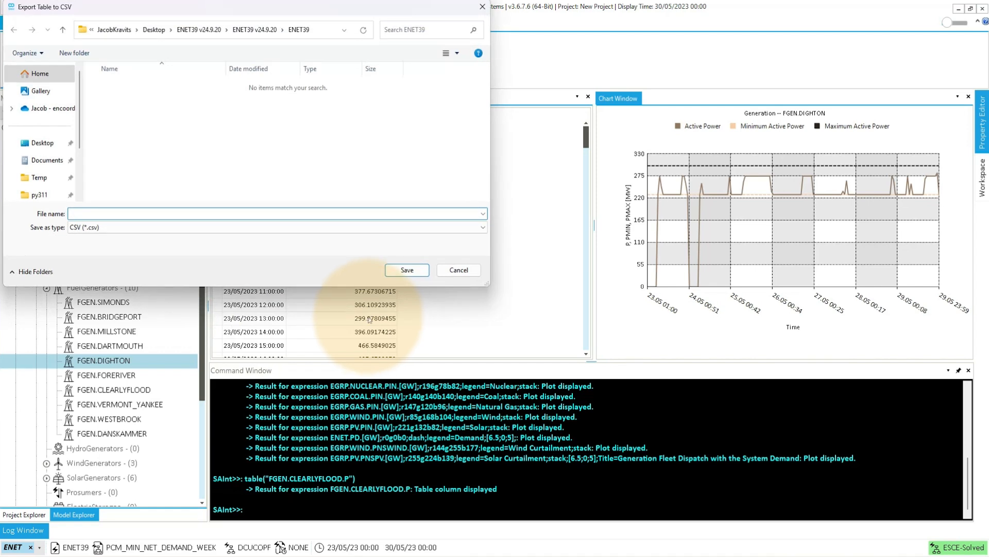
{"action": "left_click", "coordinate": [187, 216]}
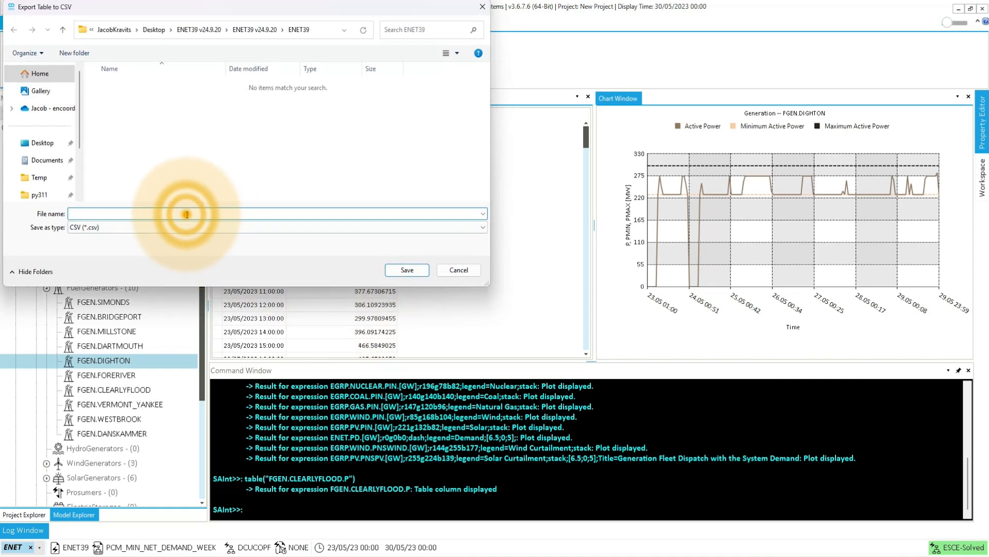
{"action": "type", "text": "clearlyflood"}
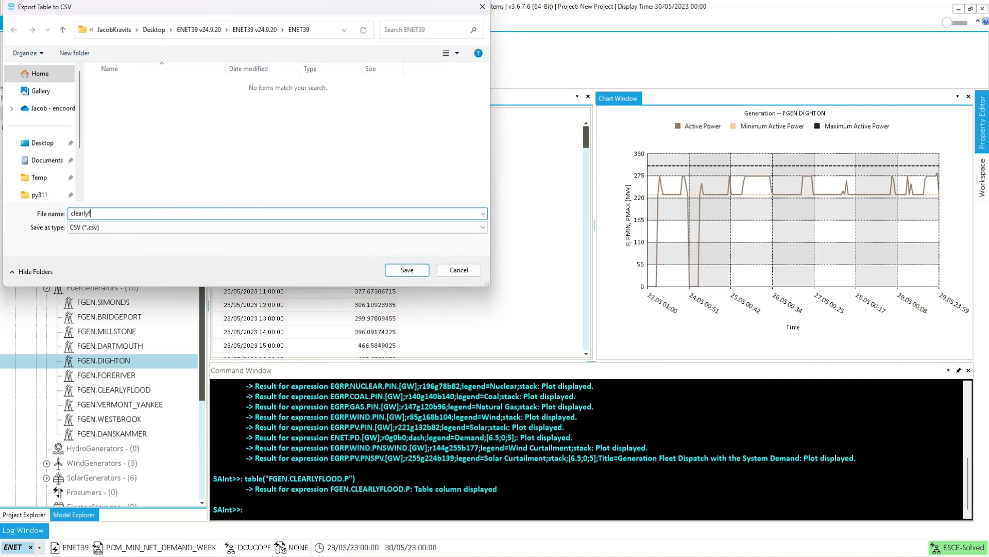
{"action": "left_click", "coordinate": [407, 270]}
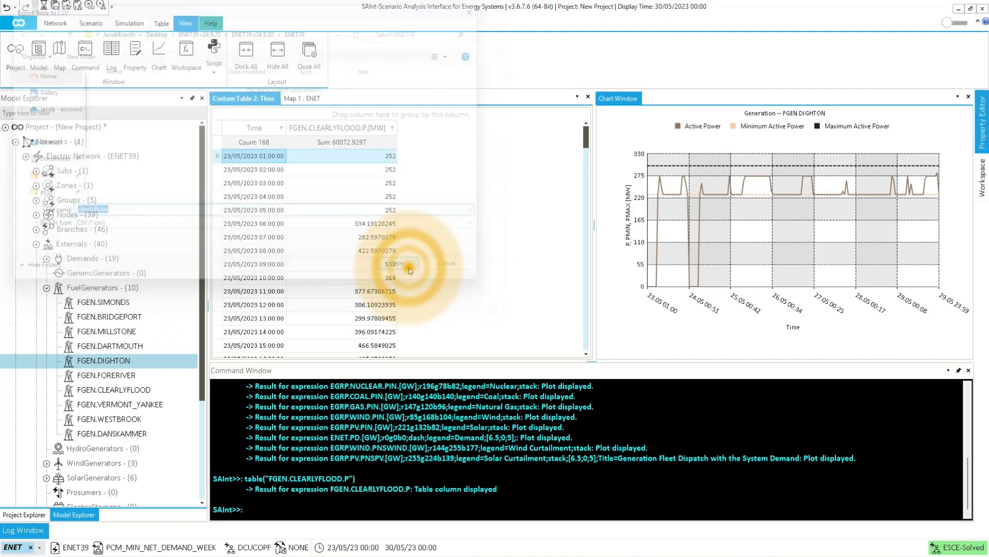
{"action": "left_click", "coordinate": [588, 96]}
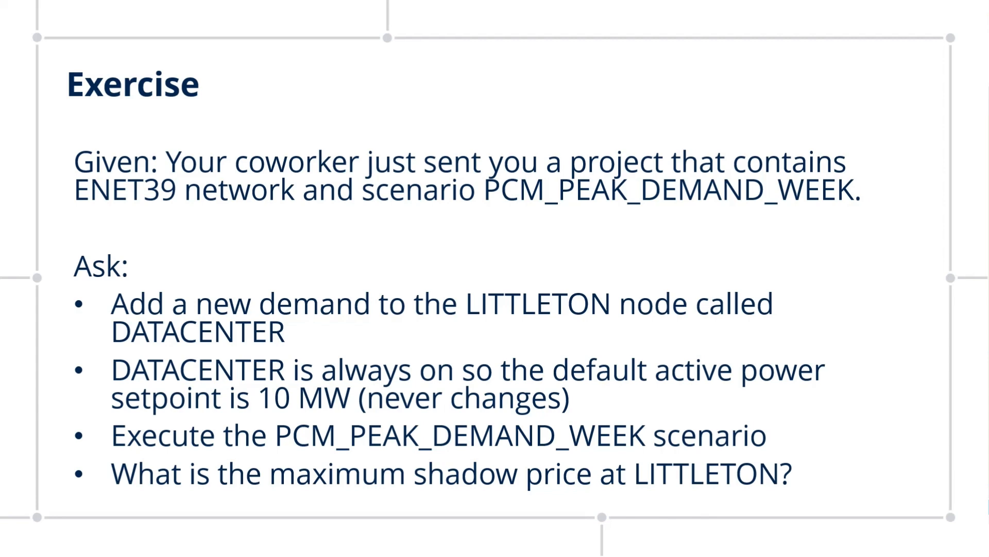
{"action": "key", "text": "Right"}
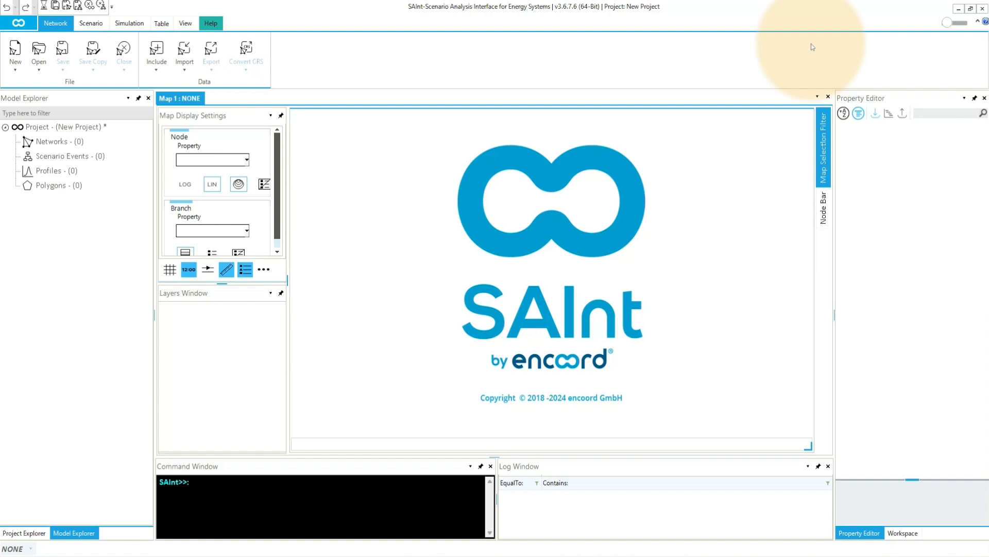
Open the electric network ENET39 from its project folder on the Desktop
{"action": "left_click", "coordinate": [40, 70]}
{"action": "left_click", "coordinate": [77, 79]}
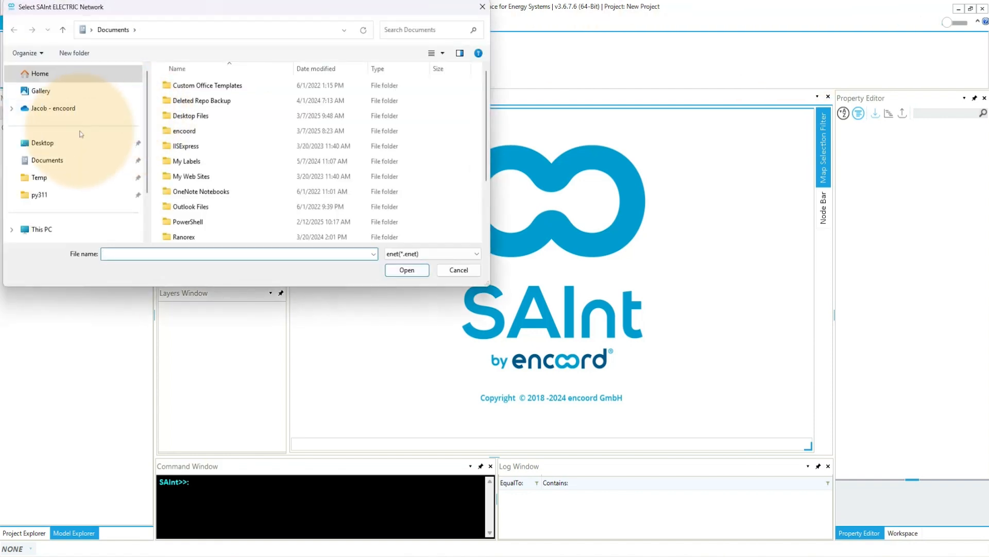
{"action": "left_click", "coordinate": [66, 140]}
{"action": "double_click", "coordinate": [187, 85]}
{"action": "double_click", "coordinate": [187, 85]}
{"action": "left_click", "coordinate": [188, 85]}
{"action": "left_click", "coordinate": [407, 270]}
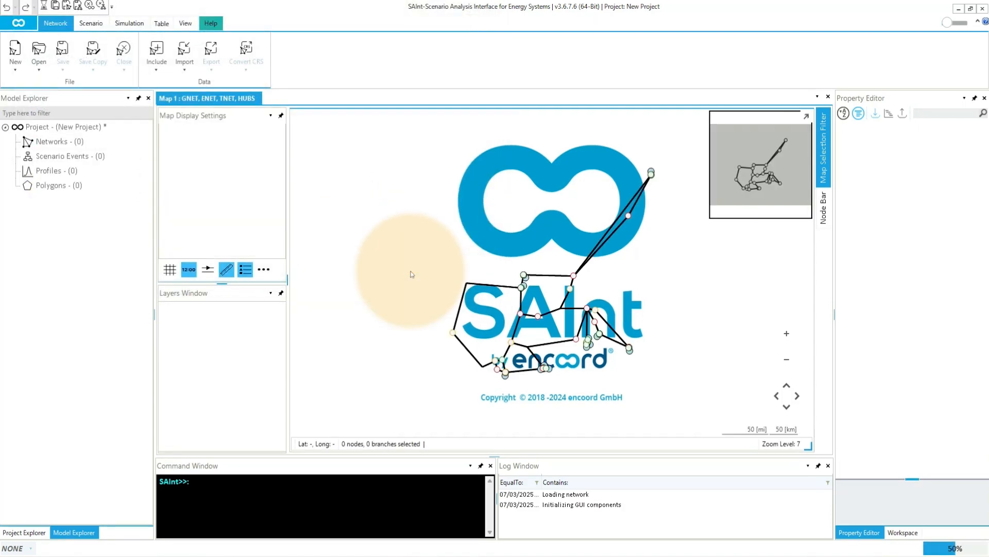
{"action": "left_click", "coordinate": [502, 334]}
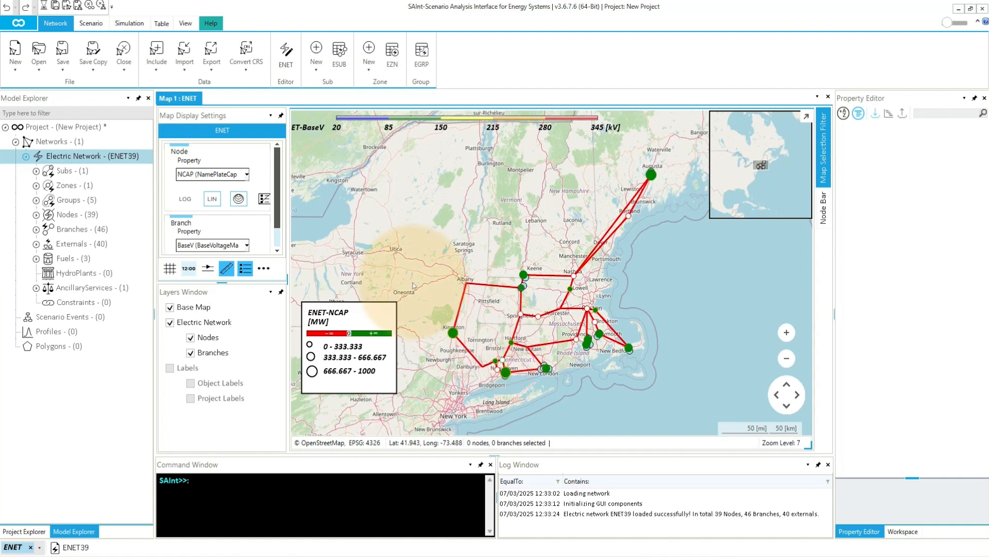
Filter the model tree for "little", locate node ENO.LITTLETON_MA on the map, and clear the map selection
{"action": "left_click", "coordinate": [89, 112]}
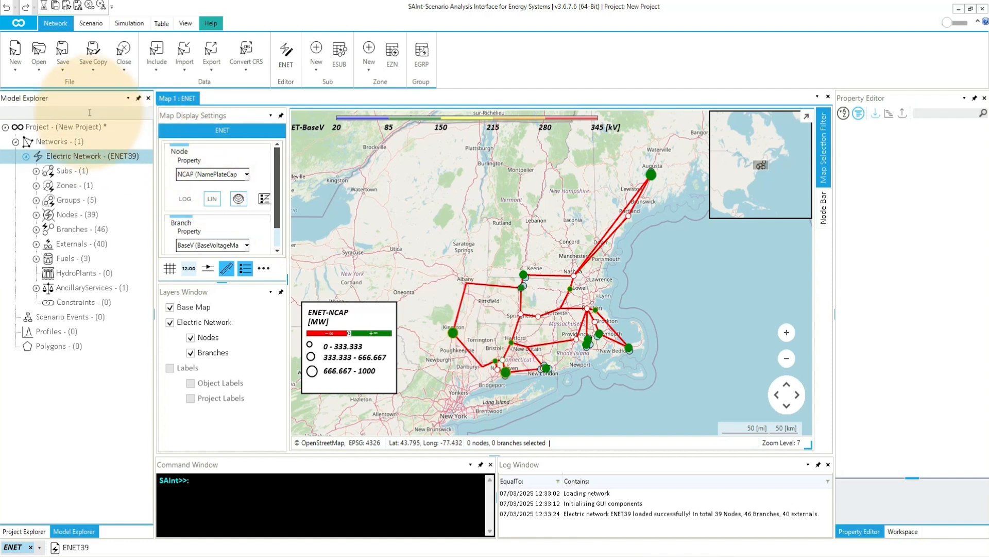
{"action": "type", "text": "little"}
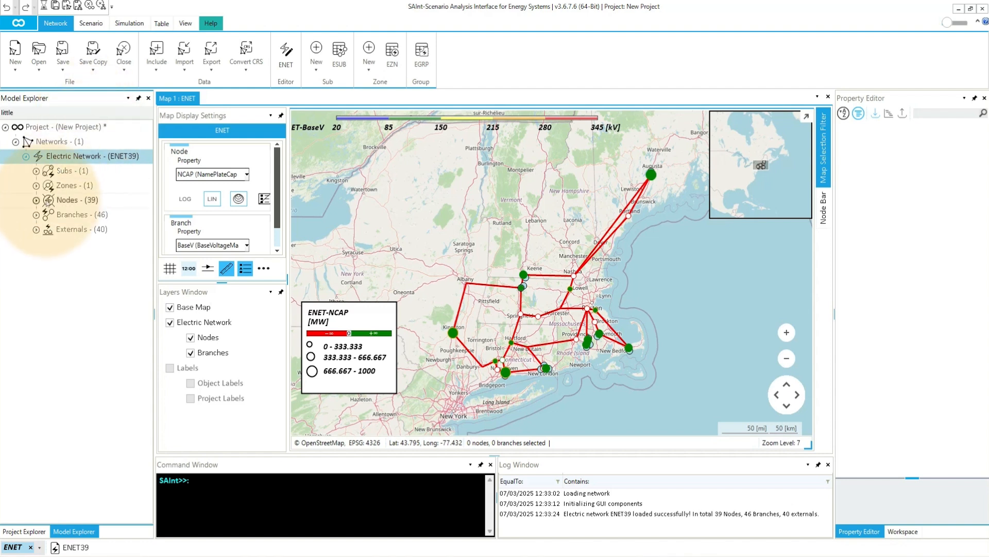
{"action": "left_click", "coordinate": [36, 200]}
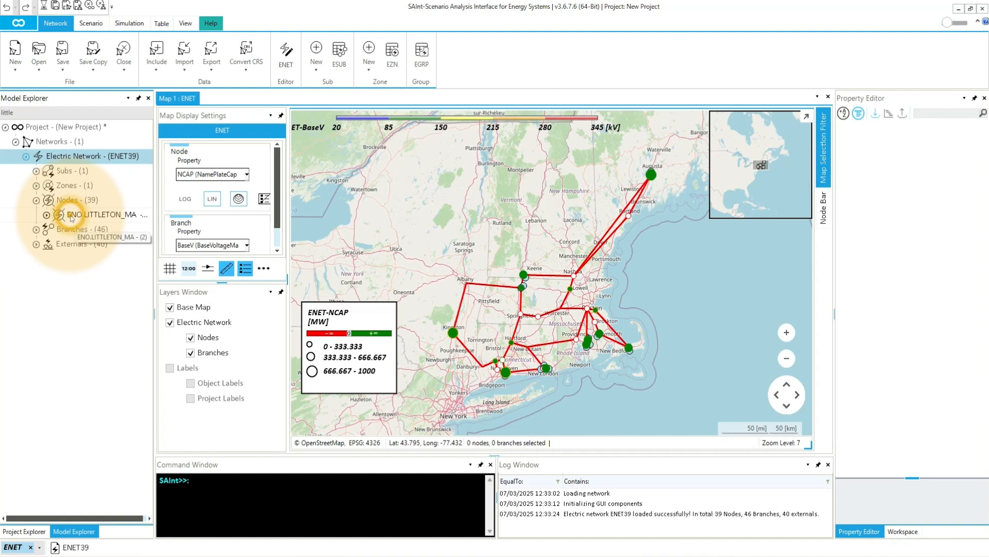
{"action": "right_click", "coordinate": [71, 217]}
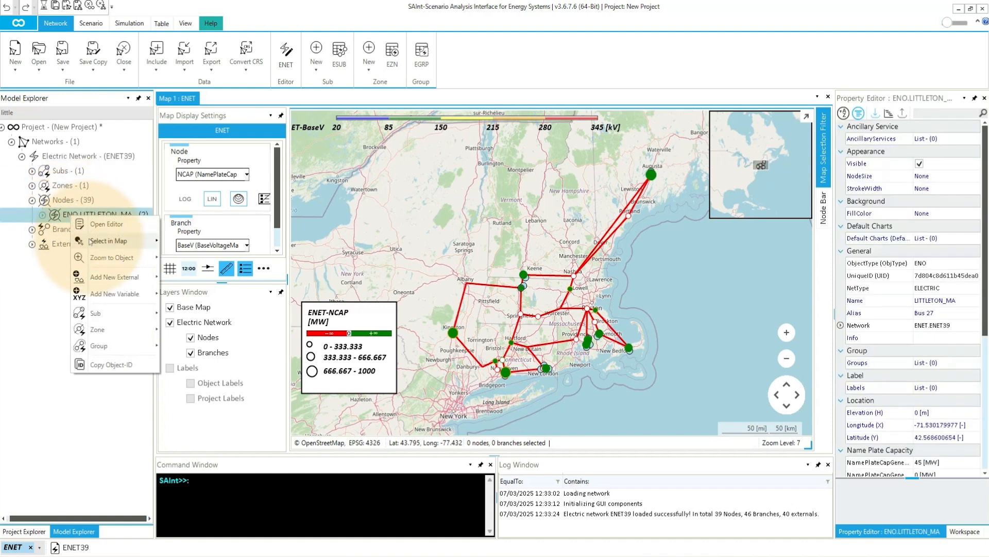
{"action": "left_click", "coordinate": [183, 246]}
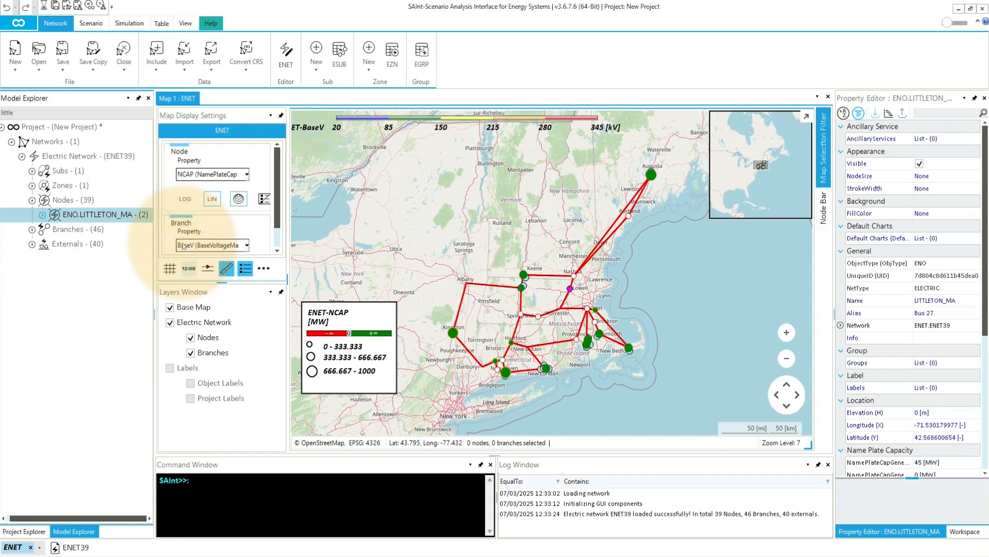
{"action": "left_click", "coordinate": [386, 251]}
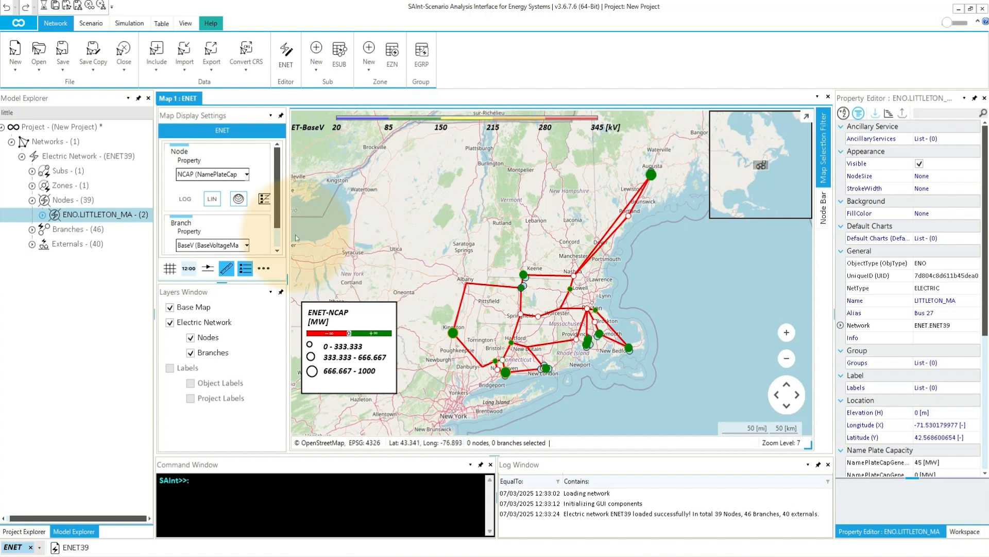
Add a new electric demand to node ENO.LITTLETON_MA and name it DATACENTER
{"action": "right_click", "coordinate": [130, 217]}
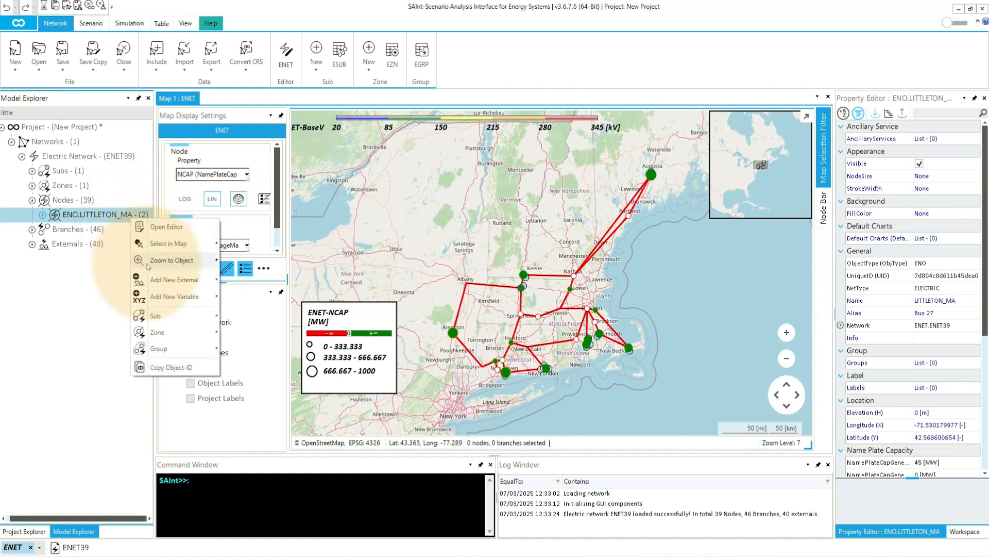
{"action": "mouse_move", "coordinate": [153, 279]}
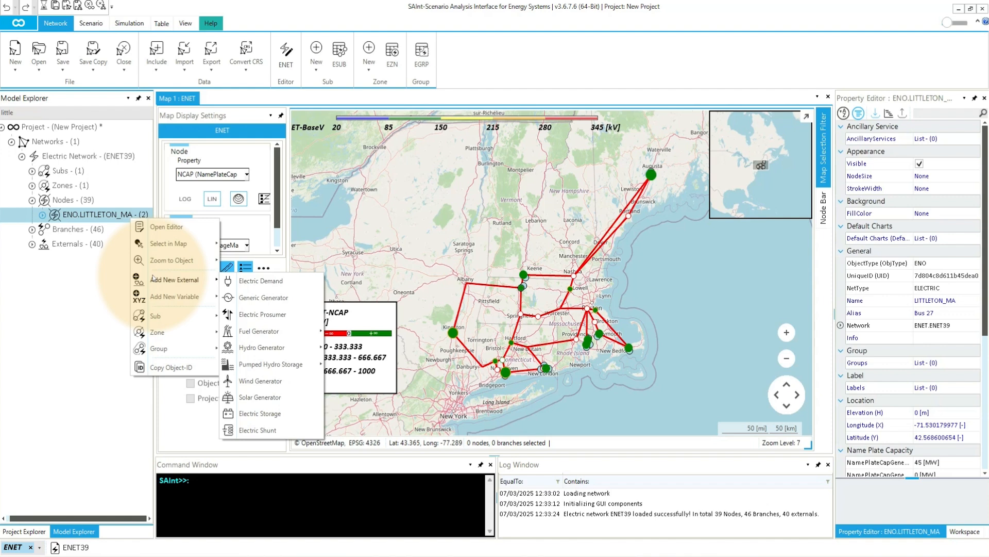
{"action": "left_click", "coordinate": [280, 289]}
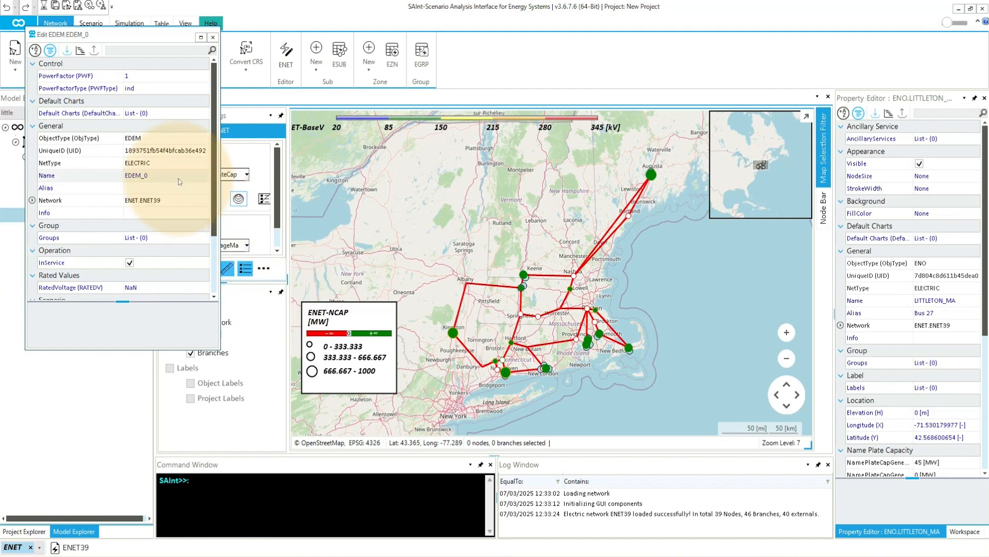
{"action": "left_click", "coordinate": [175, 180]}
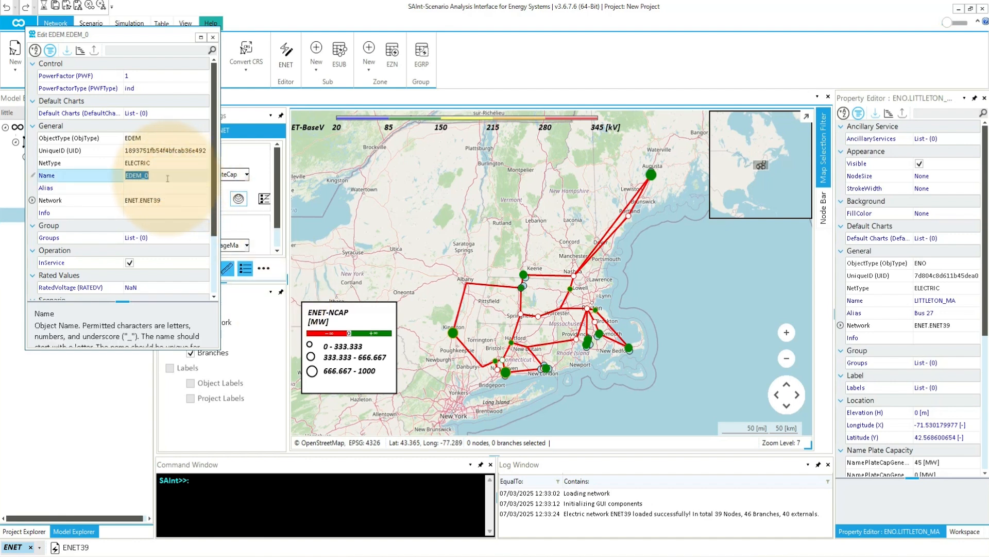
{"action": "type", "text": "DATACE"}
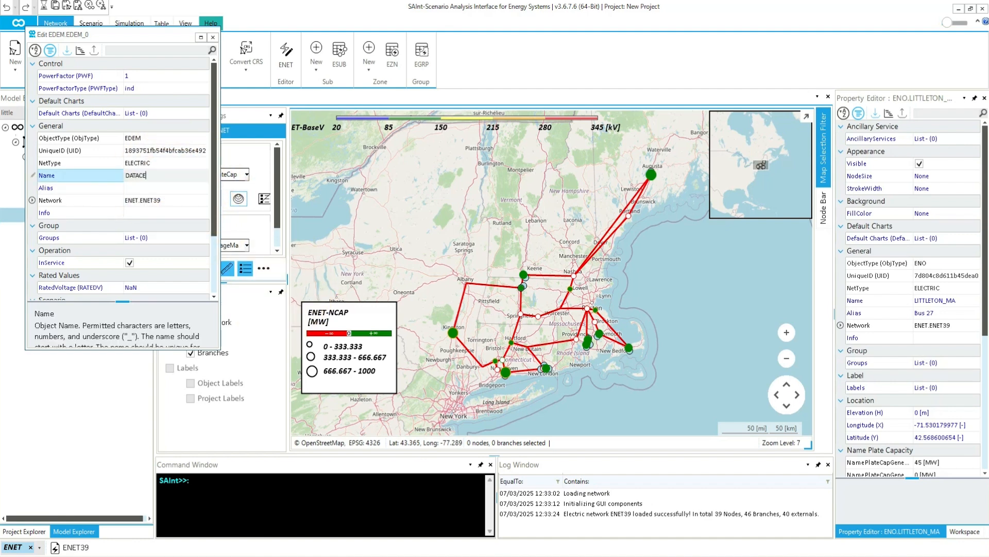
{"action": "type", "text": "NTER"}
{"action": "left_click", "coordinate": [168, 181]}
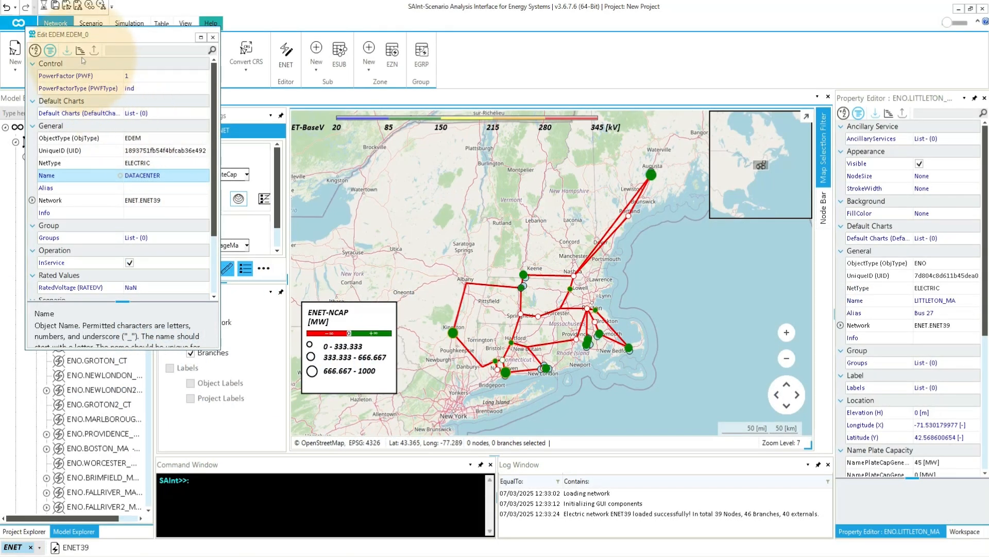
Set the DATACENTER demand's default active power set point (PSETDEF) to 10 MW and close its property editor
{"action": "left_click", "coordinate": [80, 51]}
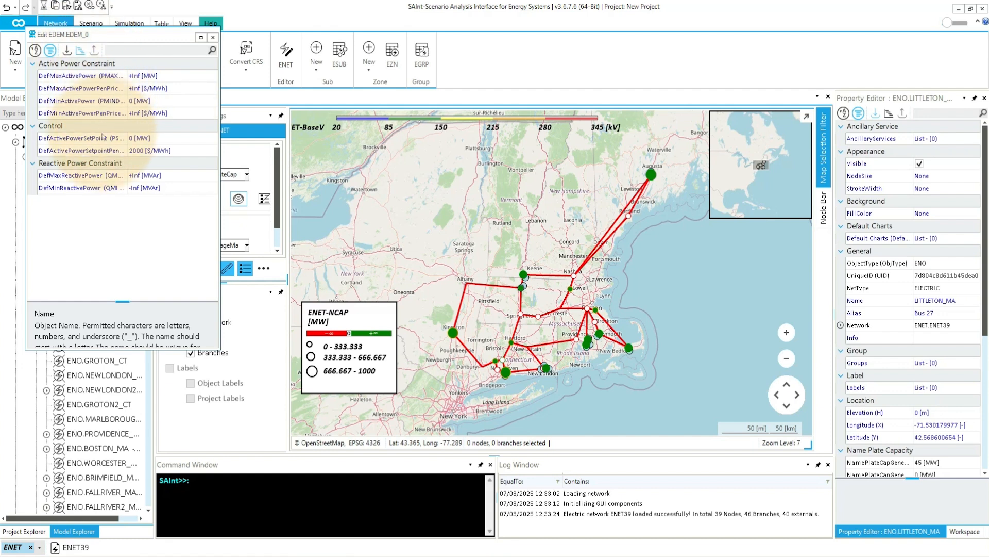
{"action": "left_click", "coordinate": [103, 140]}
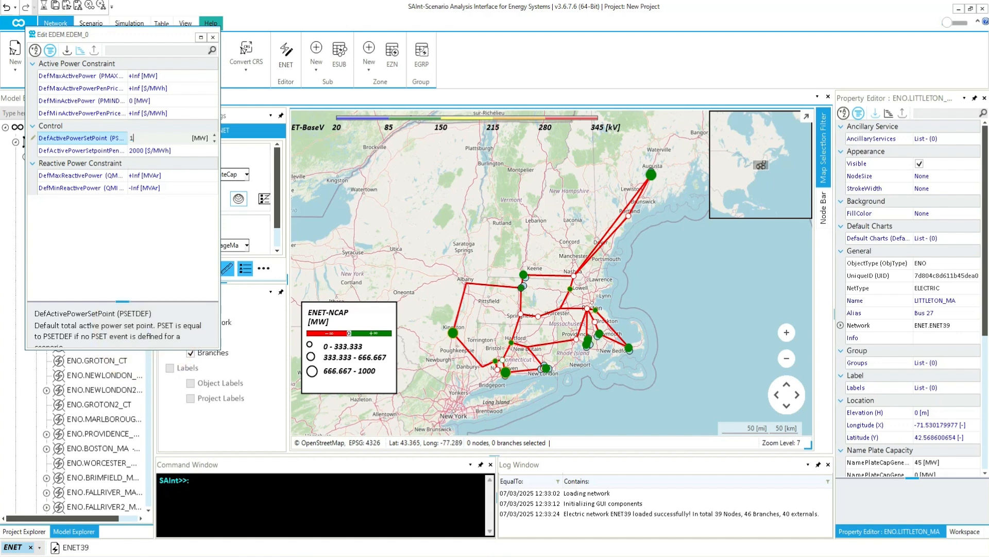
{"action": "type", "text": "10"}
{"action": "key", "text": "Return"}
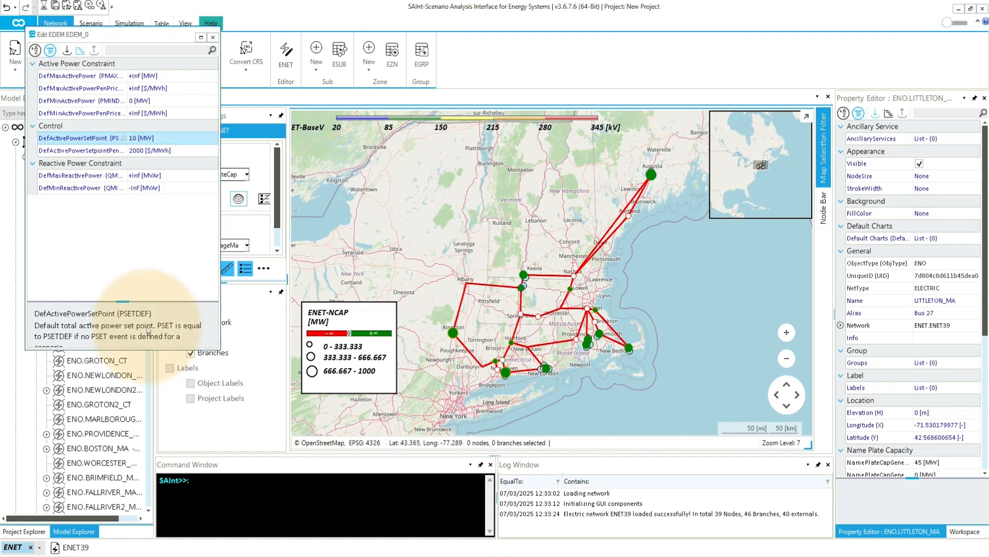
{"action": "left_click", "coordinate": [213, 38]}
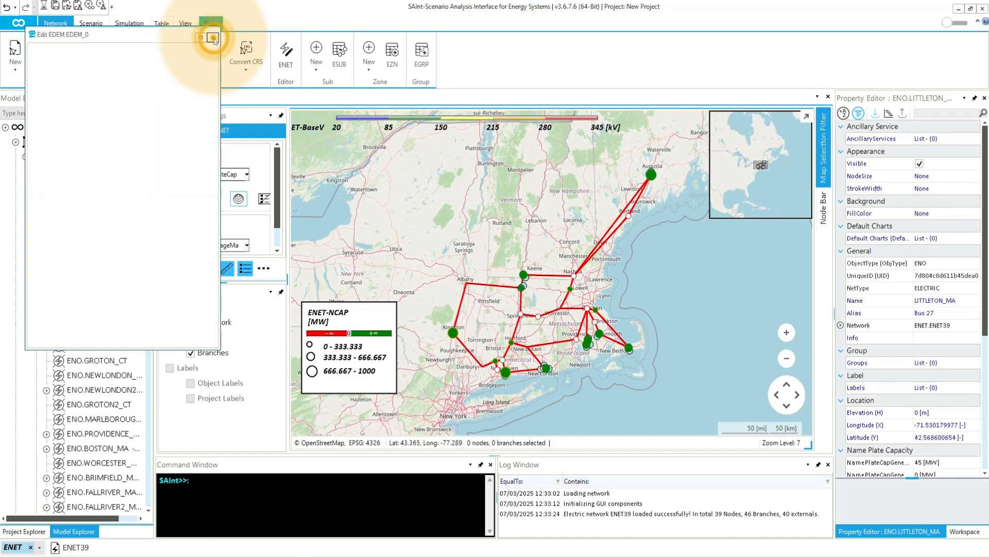
Open the scenario PCM_PEAK_DEMAND_WEEK for the electric network and dismiss the load message
{"action": "left_click", "coordinate": [91, 24]}
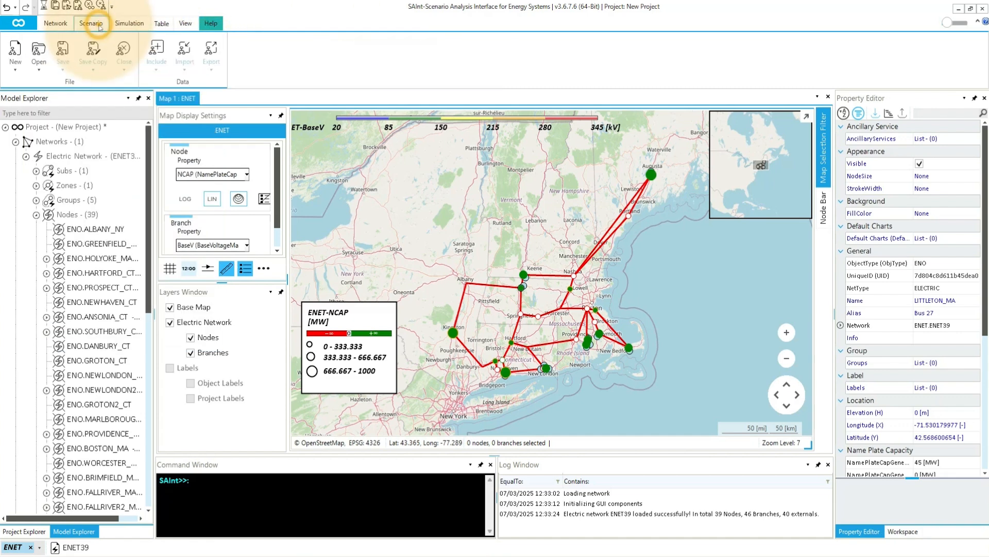
{"action": "left_click", "coordinate": [41, 60]}
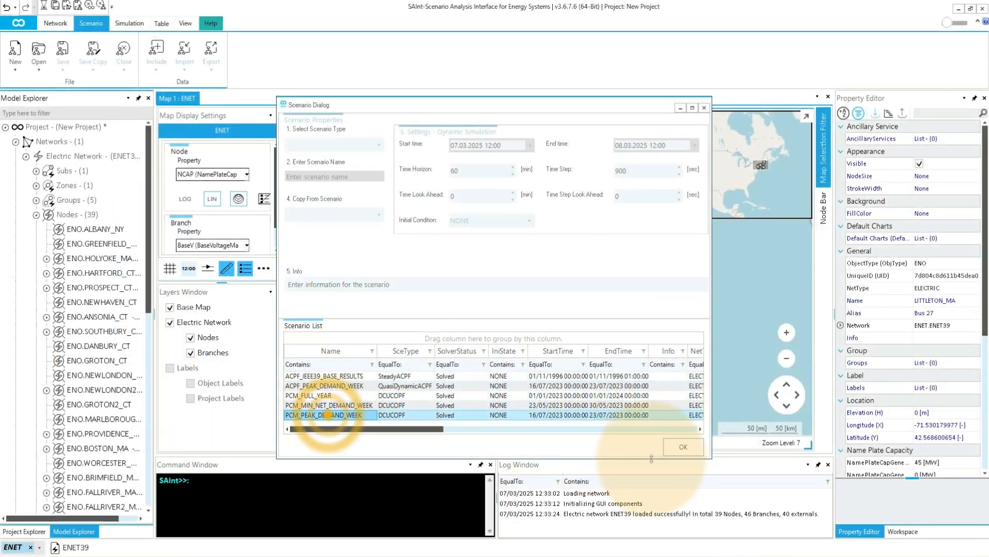
{"action": "left_click", "coordinate": [678, 445]}
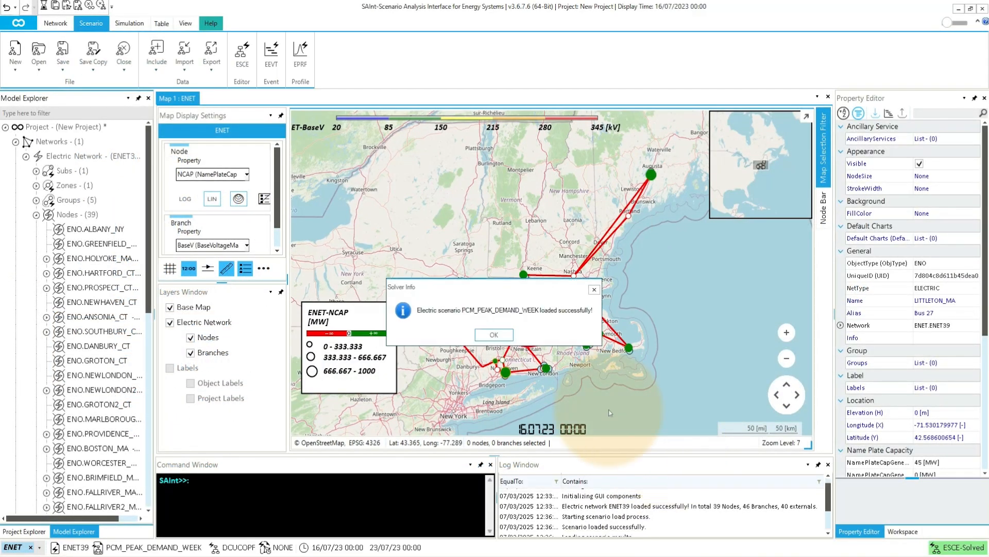
{"action": "left_click", "coordinate": [507, 334]}
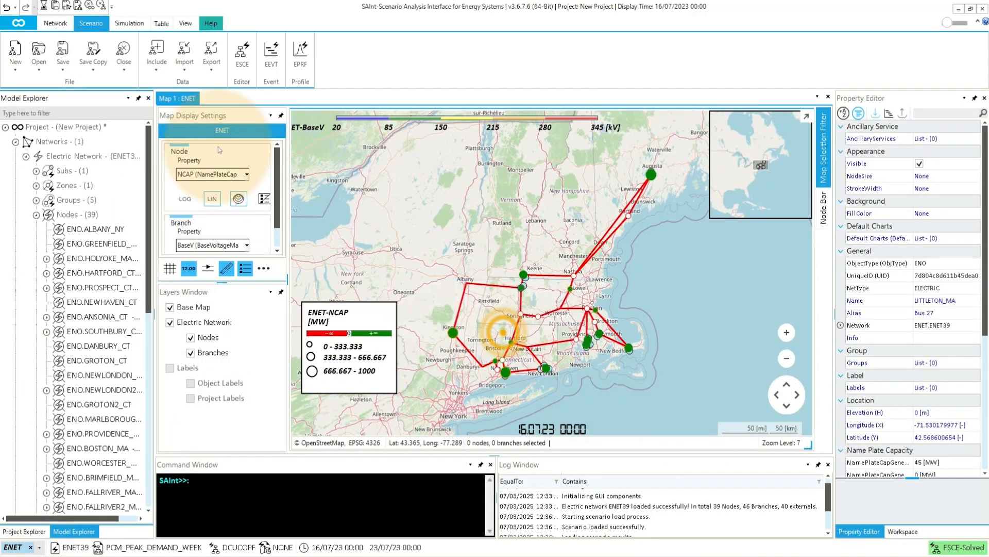
Execute the electric simulation for the loaded scenario and dismiss the completion message
{"action": "left_click", "coordinate": [129, 26]}
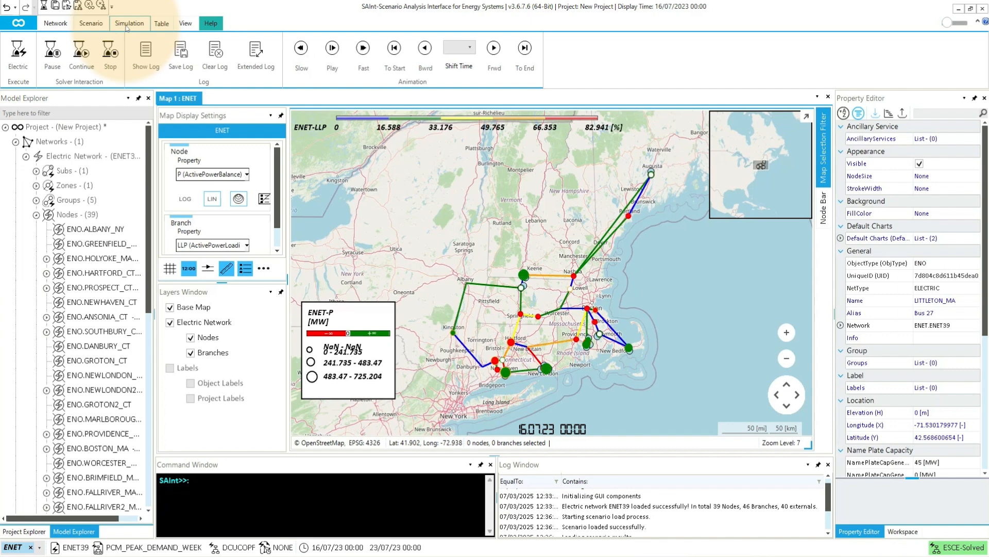
{"action": "left_click", "coordinate": [18, 54]}
{"action": "left_click", "coordinate": [474, 334]}
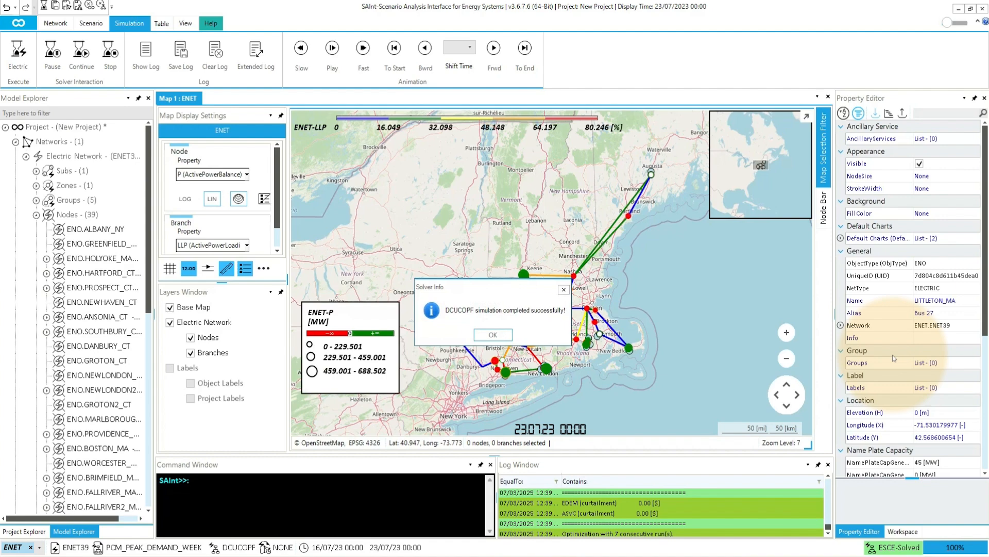
{"action": "left_click", "coordinate": [504, 334]}
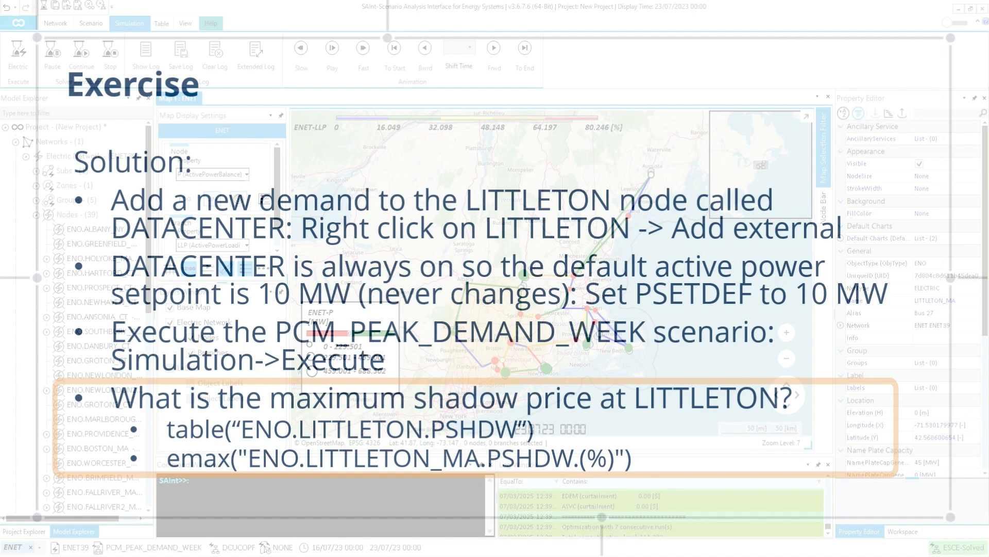
Run table("ENO.LITTLETON_MA.PSHDW") in the command window and sort the resulting table by shadow price in descending order
{"action": "left_click", "coordinate": [243, 487]}
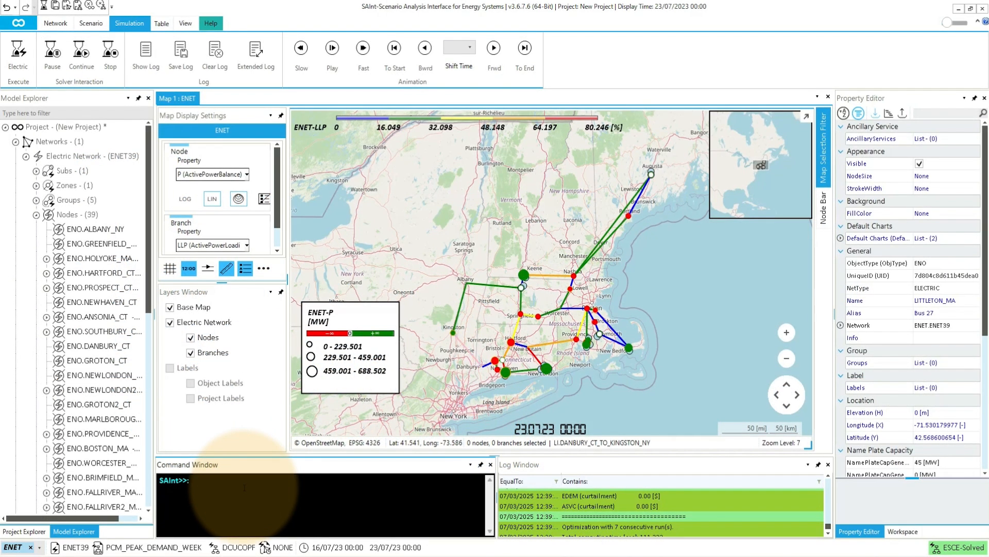
{"action": "type", "text": "table"}
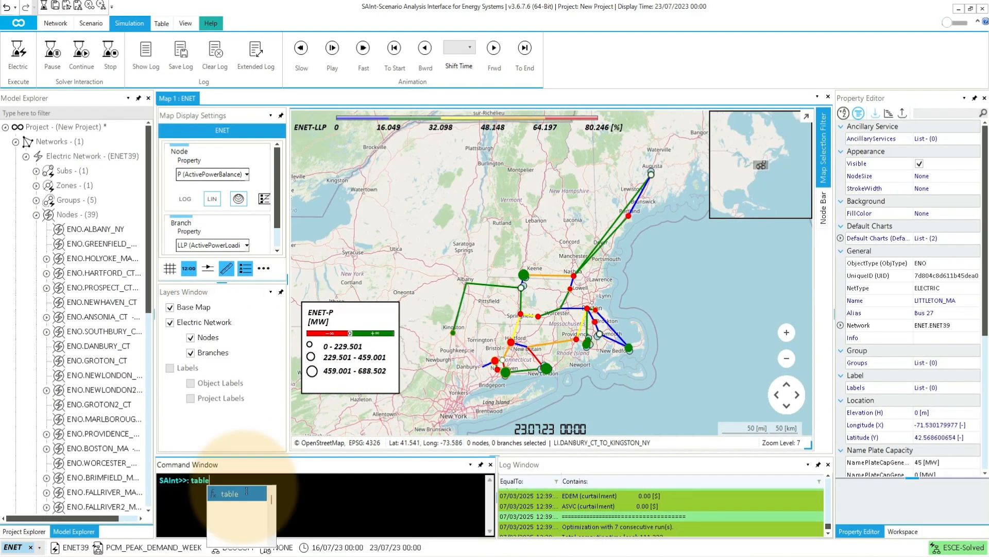
{"action": "type", "text": "("}
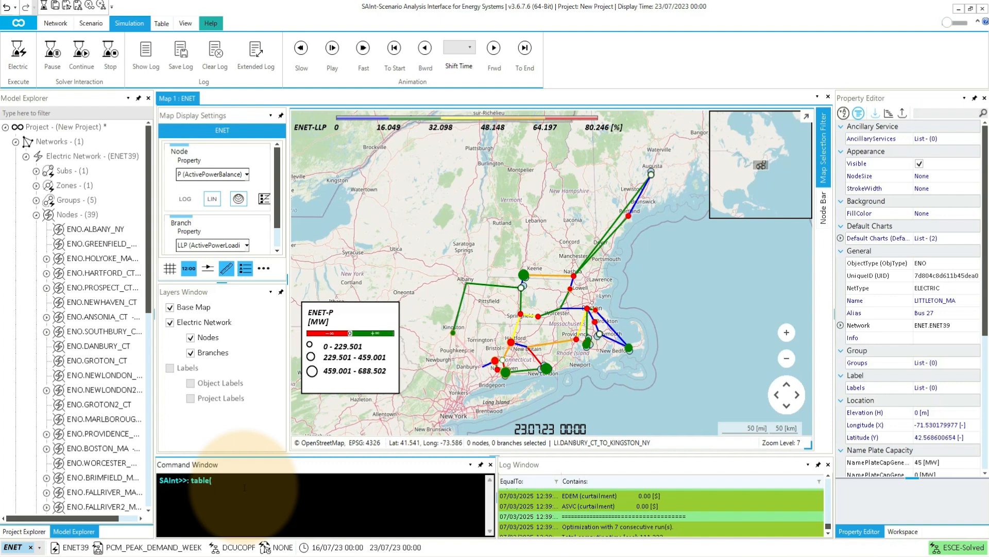
{"action": "type", "text": "\"ENO"}
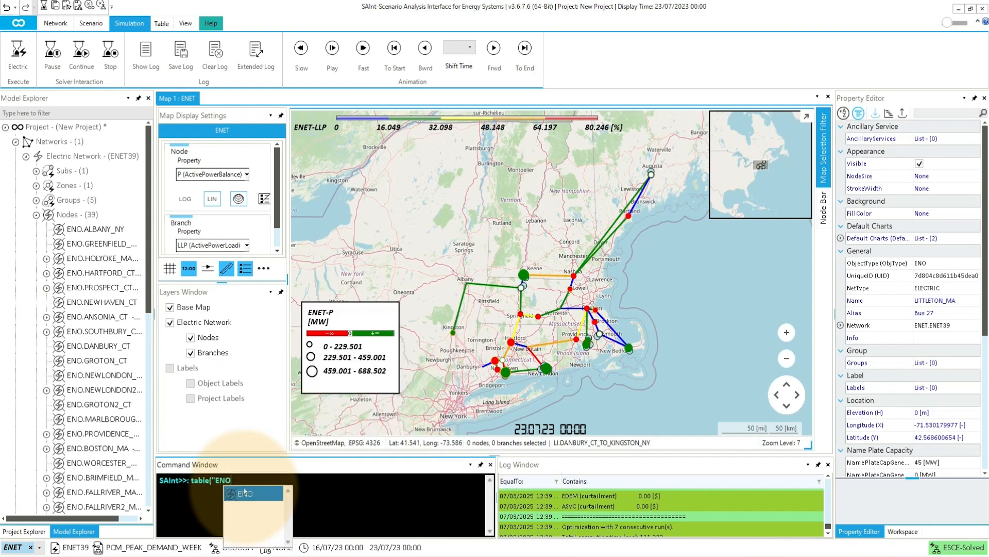
{"action": "key", "text": "Return"}
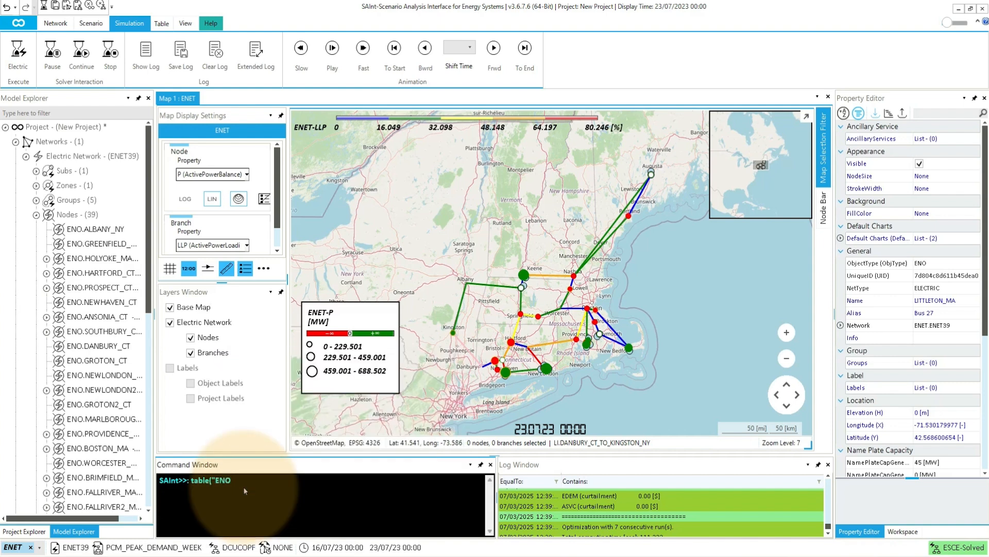
{"action": "type", "text": "."}
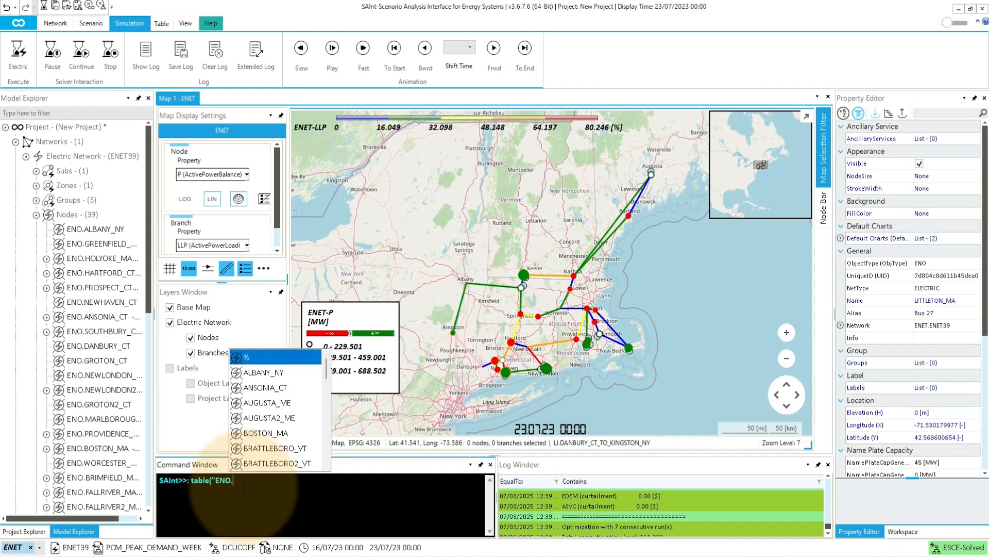
{"action": "type", "text": "LITTLETON_MA"}
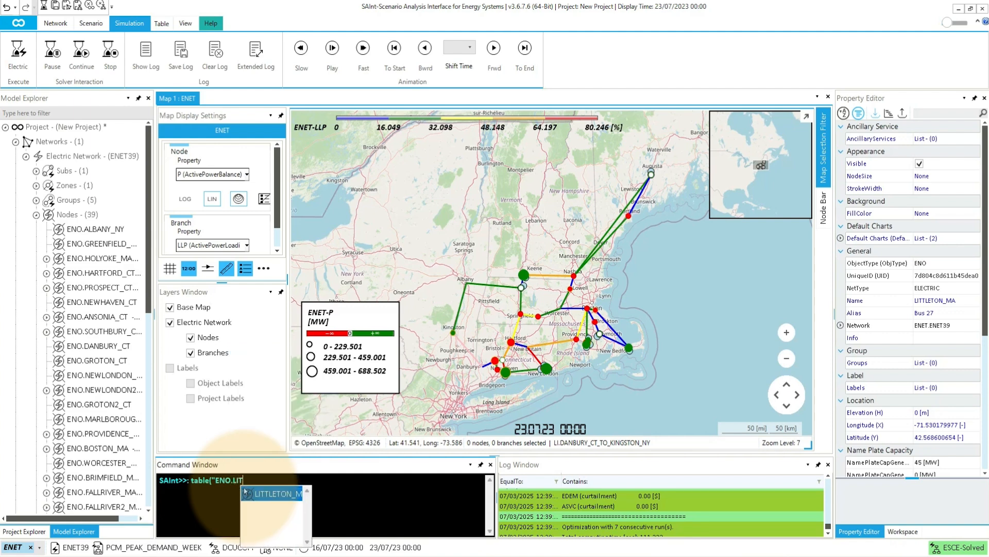
{"action": "key", "text": "Return"}
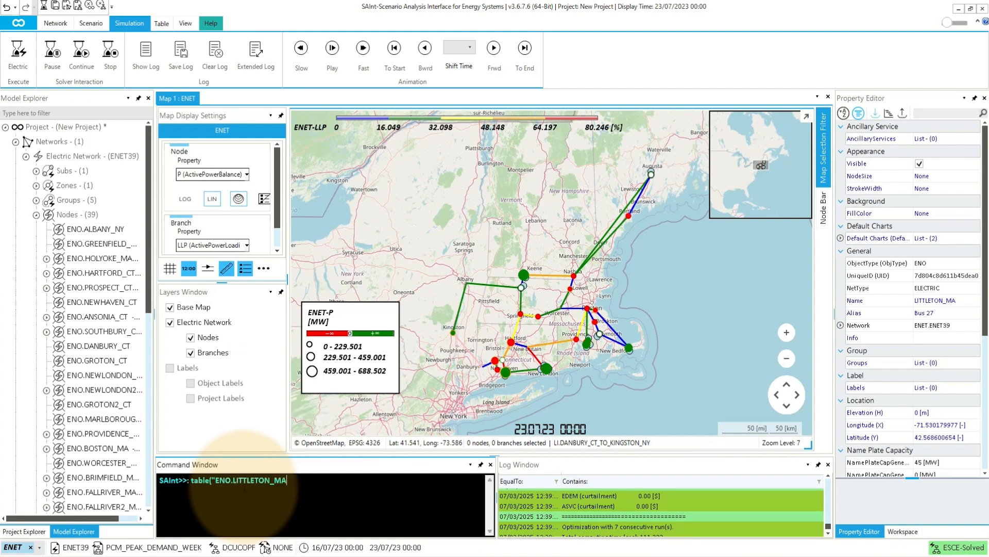
{"action": "type", "text": "."}
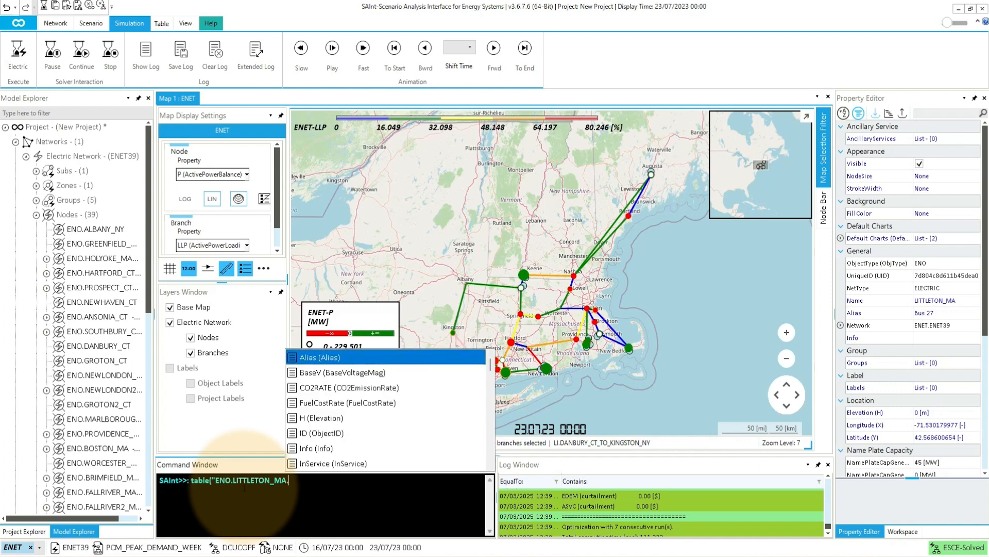
{"action": "type", "text": "PS"}
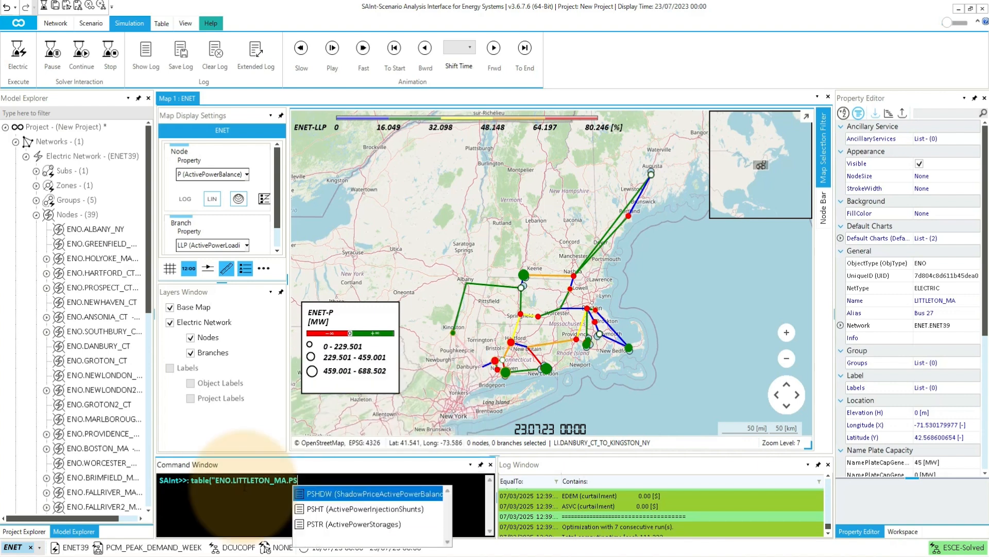
{"action": "key", "text": "Return"}
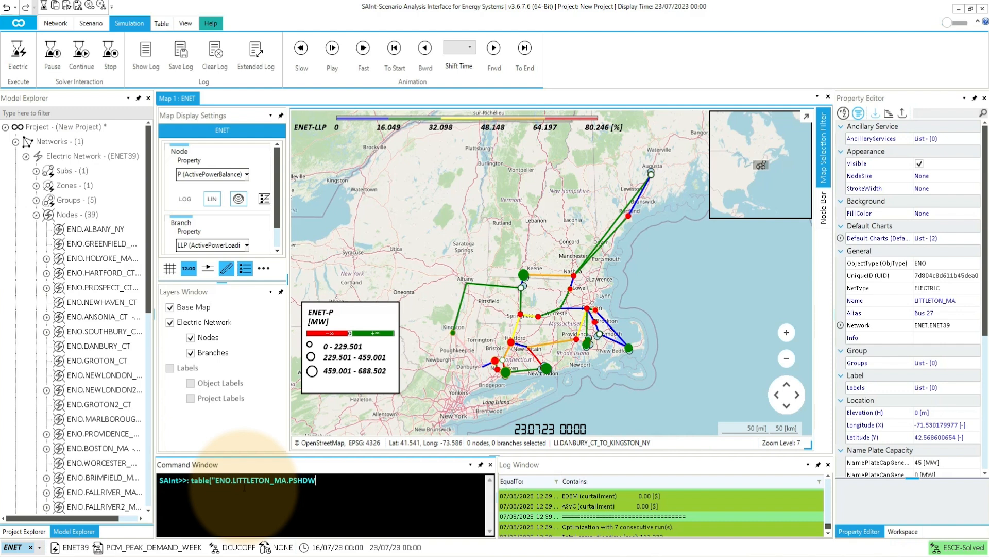
{"action": "type", "text": "\")"}
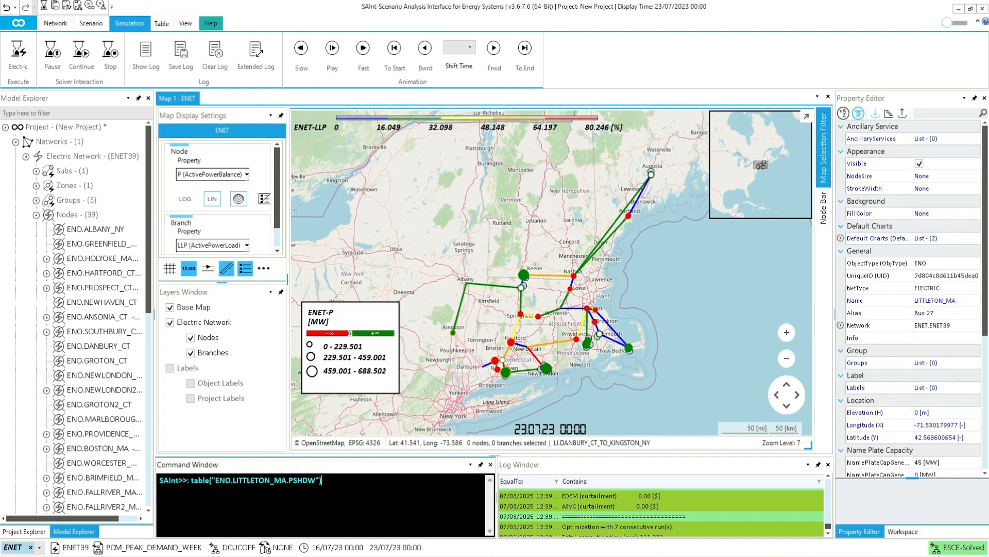
{"action": "key", "text": "Return"}
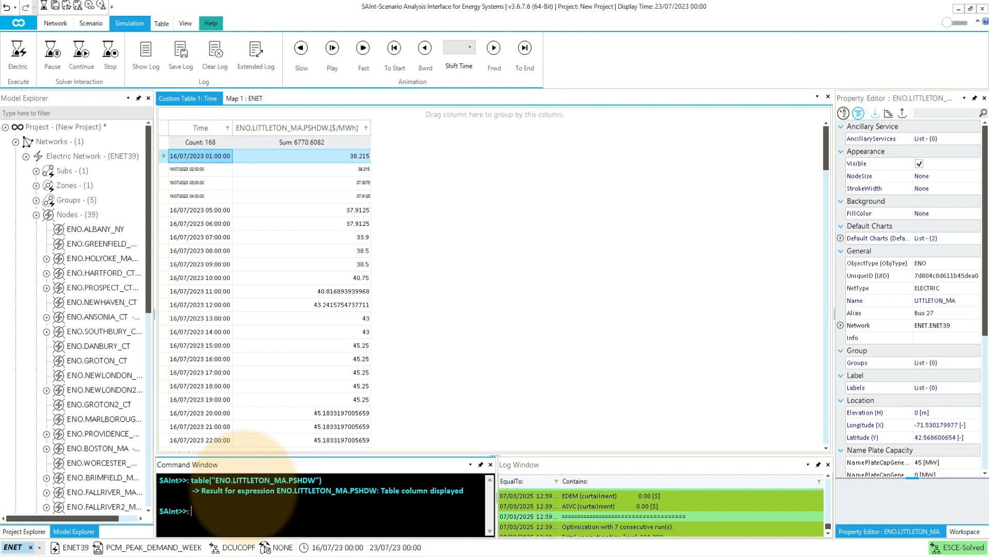
{"action": "left_click", "coordinate": [312, 130]}
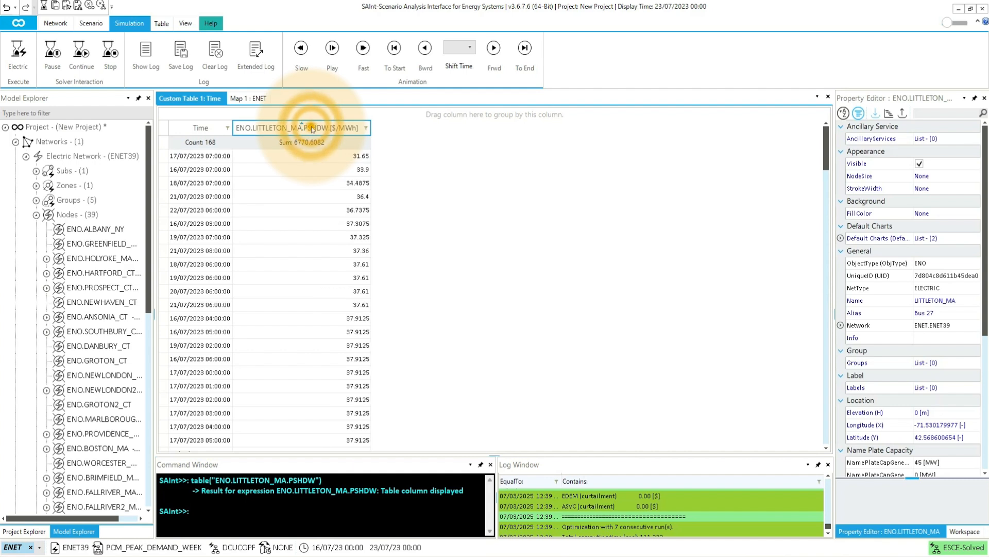
{"action": "left_click", "coordinate": [313, 130]}
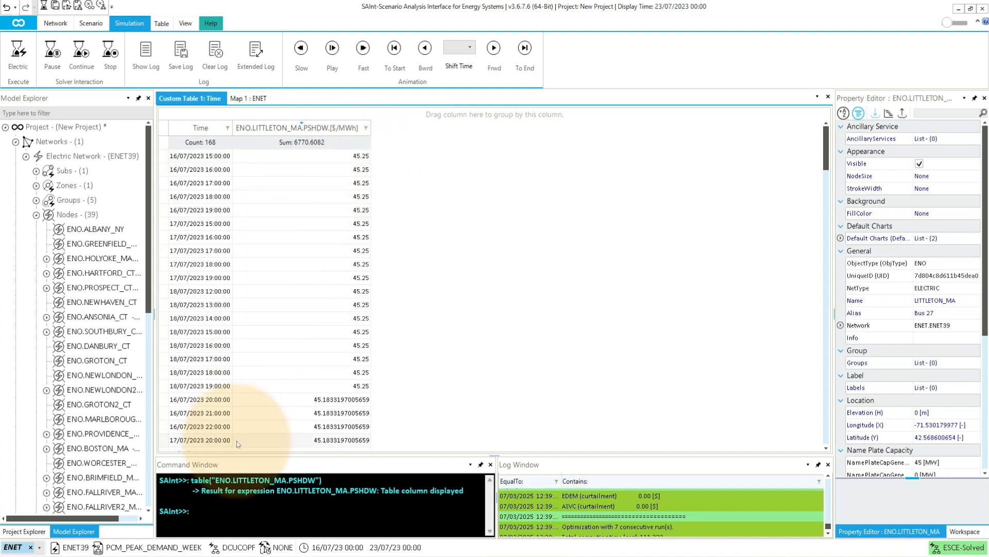
Evaluate emax("ENO.LITTLETON_MA.PSHDW.(%)") in the command window to get the node's maximum shadow price
{"action": "left_click", "coordinate": [209, 515]}
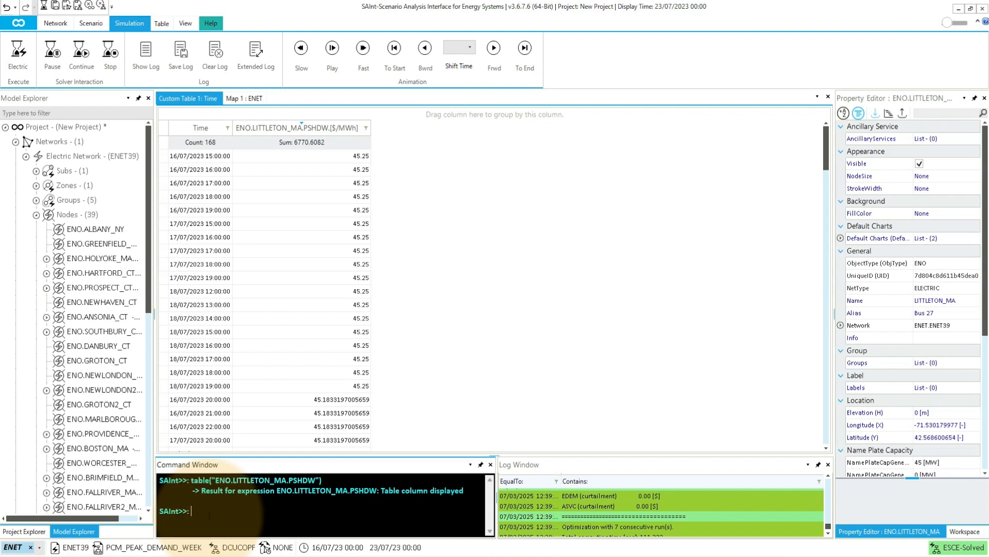
{"action": "type", "text": "emax(\""}
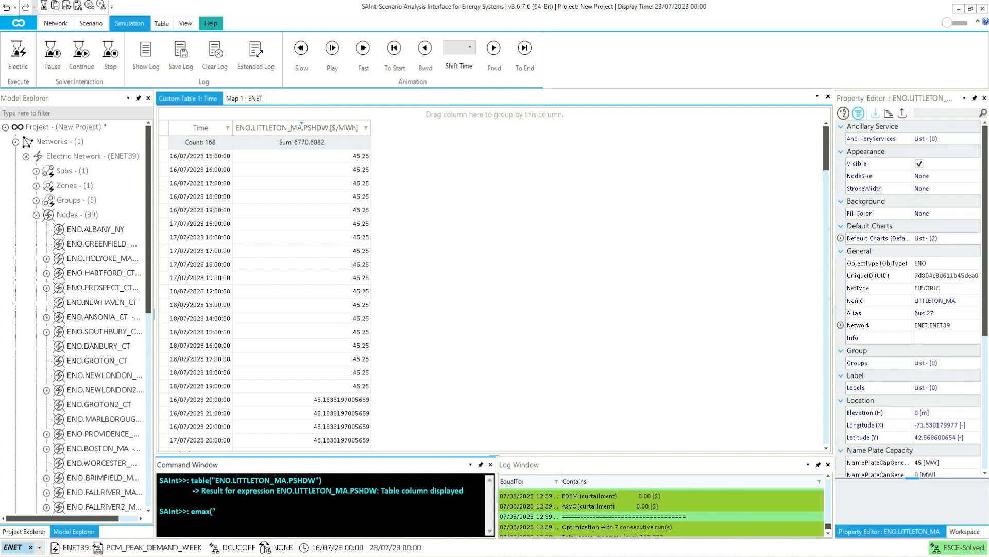
{"action": "type", "text": "ENO.LI"}
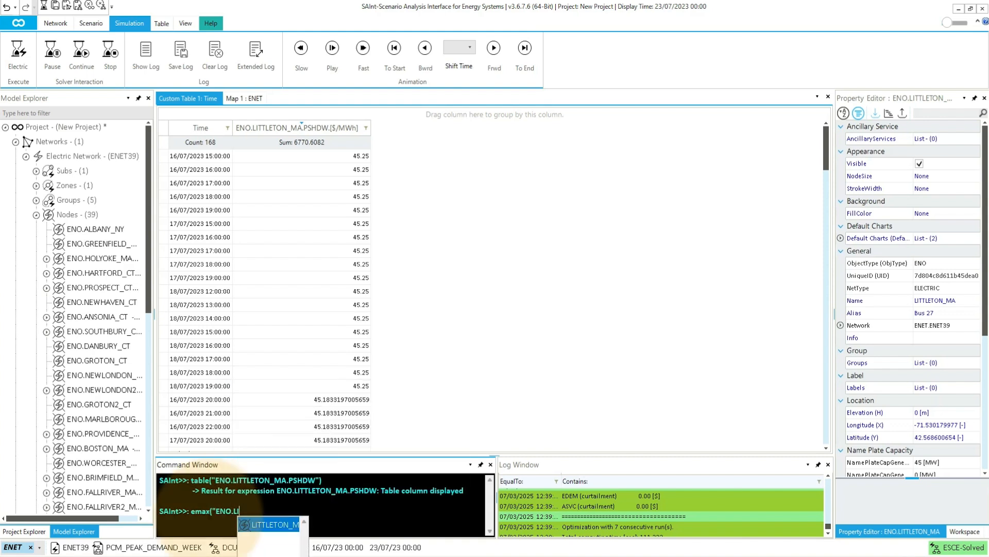
{"action": "key", "text": "Tab"}
{"action": "type", "text": "."}
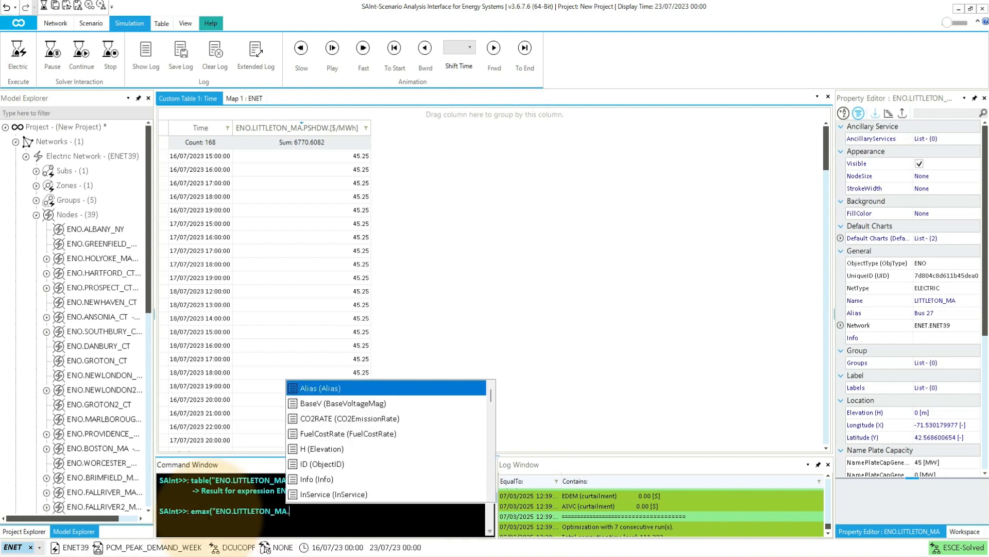
{"action": "type", "text": "PSHDW"}
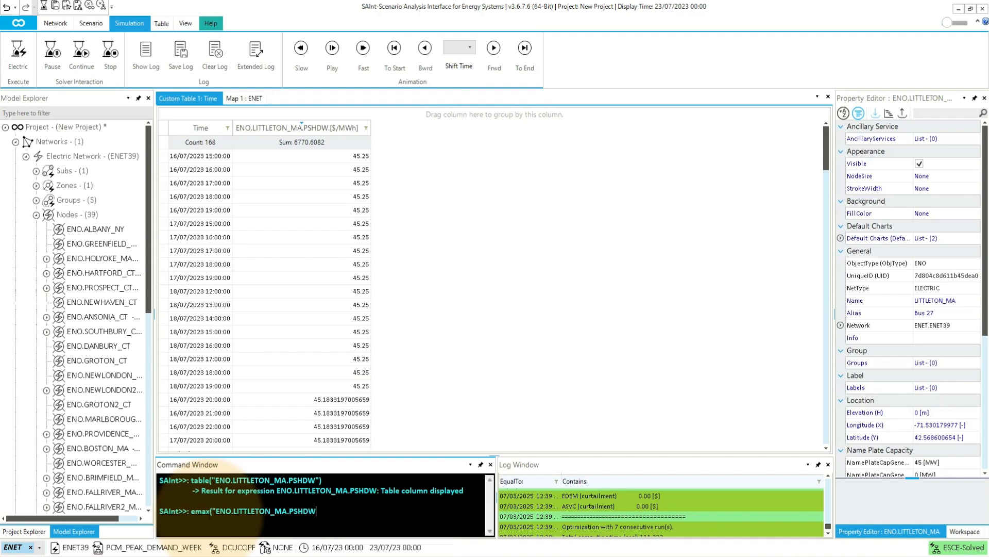
{"action": "type", "text": ".("}
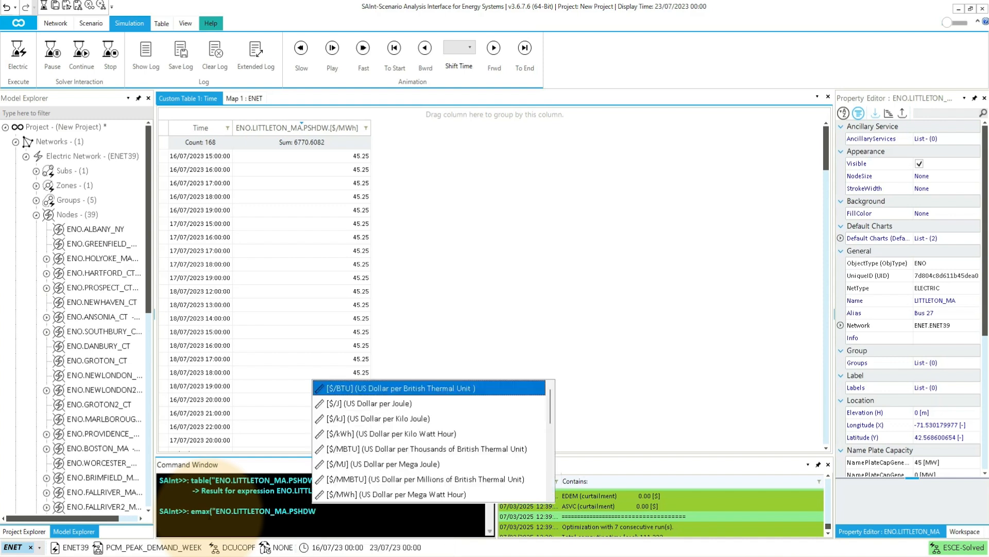
{"action": "type", "text": "%"}
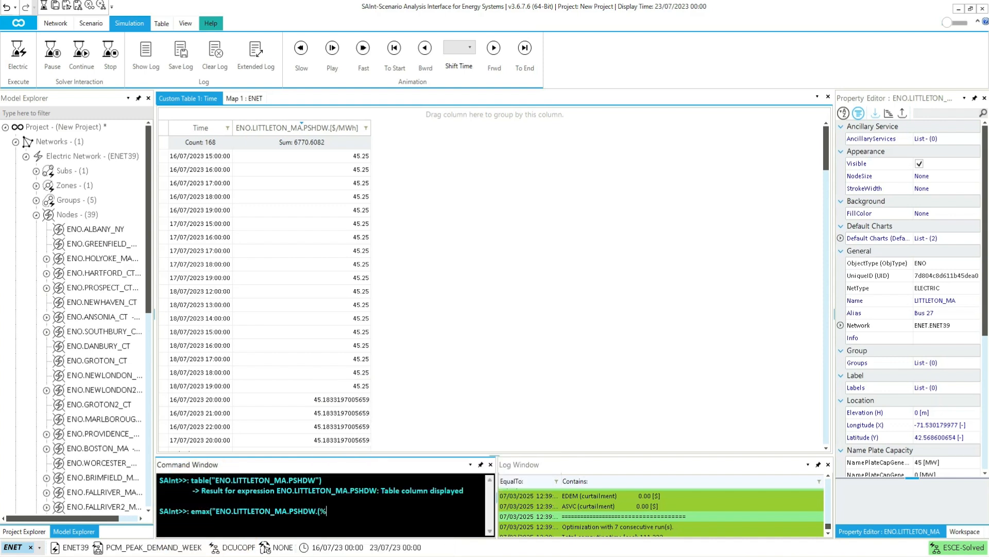
{"action": "type", "text": ")"}
{"action": "left_click", "coordinate": [344, 512]}
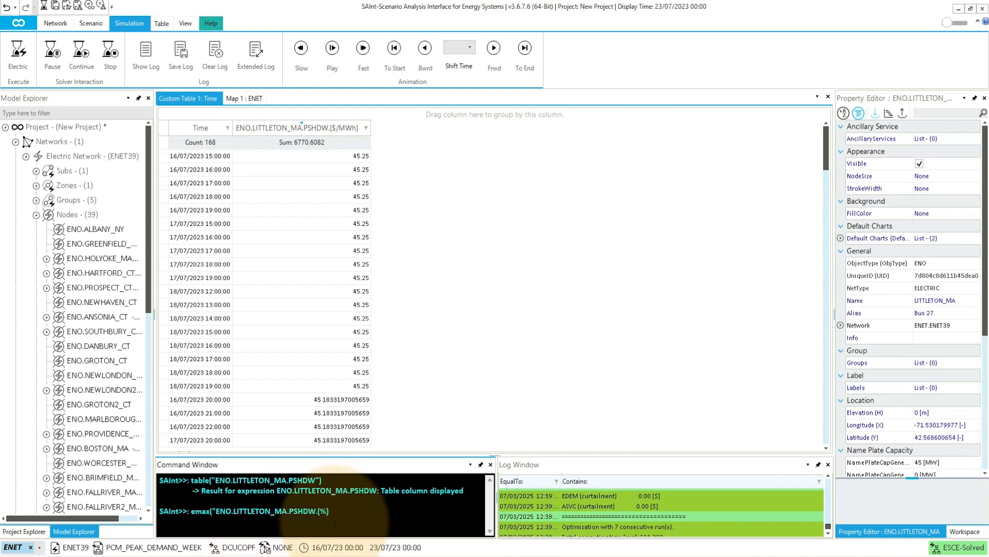
{"action": "type", "text": "\")"}
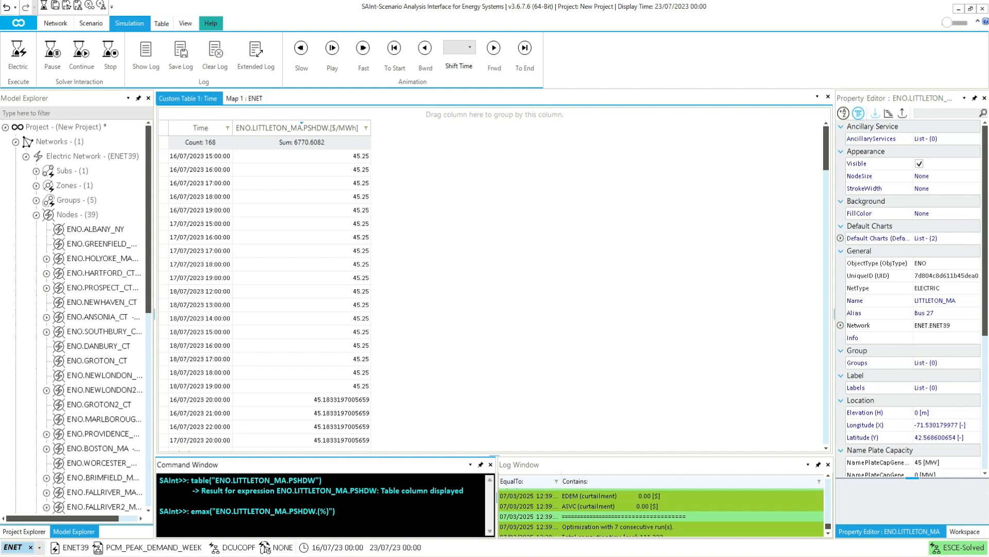
{"action": "key", "text": "Return"}
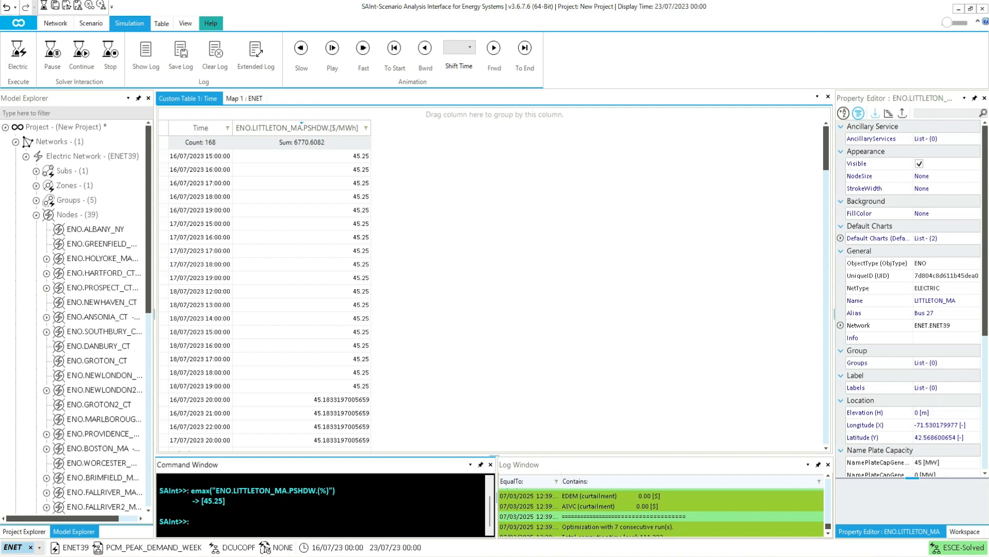
{"action": "left_click", "coordinate": [333, 521]}
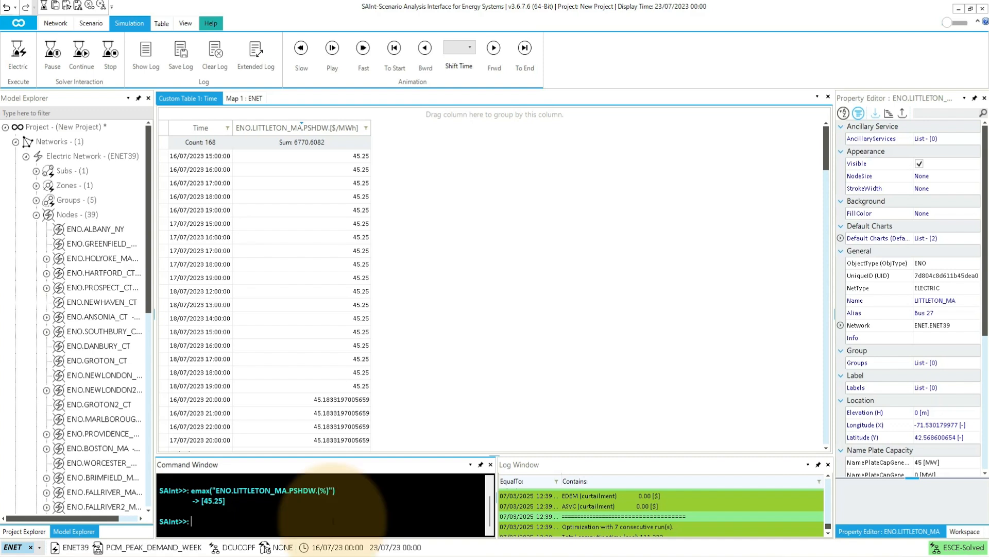
Open the chart window beside the ENET map and inspect the peak point on the LITTLETON_MA shadow price chart
{"action": "left_click", "coordinate": [245, 98]}
{"action": "left_click", "coordinate": [185, 23]}
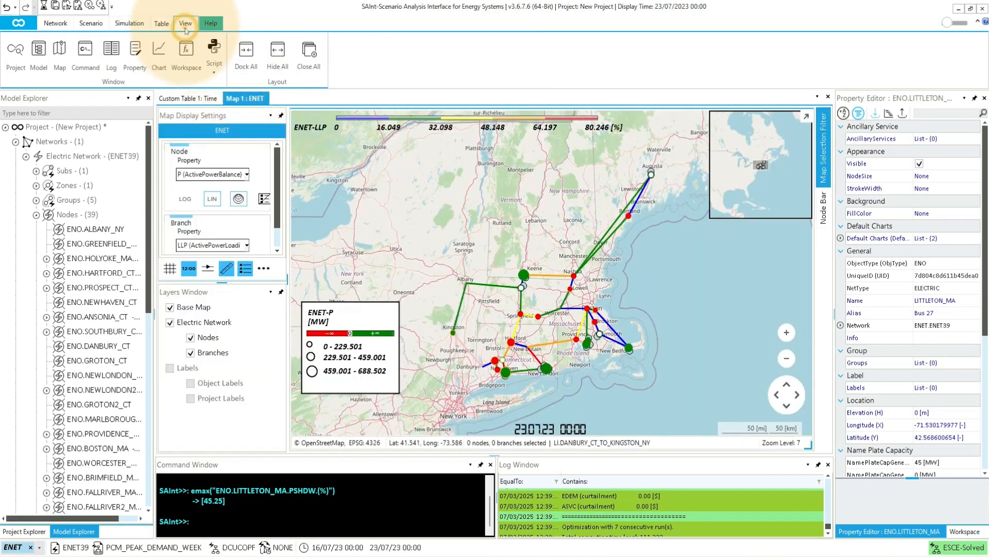
{"action": "left_click", "coordinate": [160, 54]}
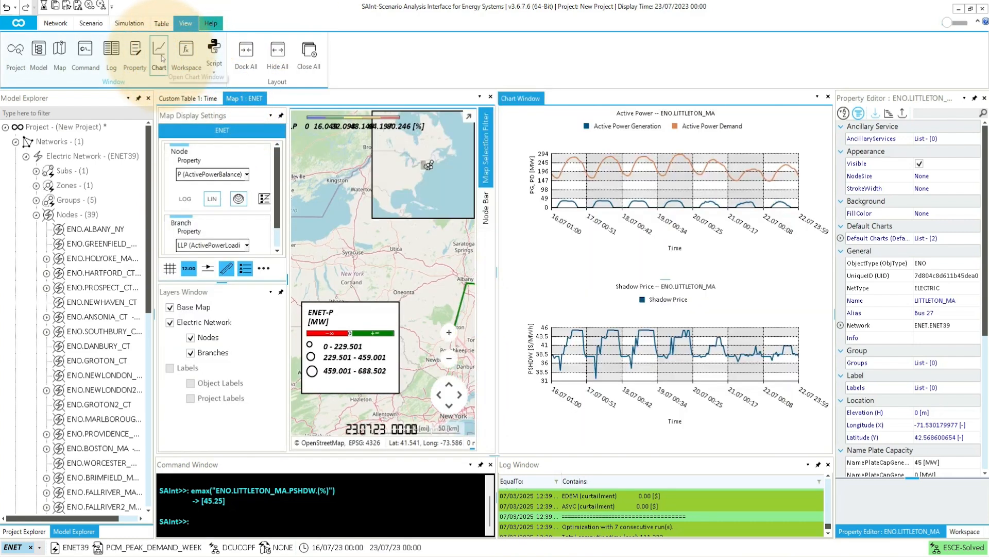
{"action": "scroll", "coordinate": [101, 344], "scroll_direction": "down", "scroll_amount": 6}
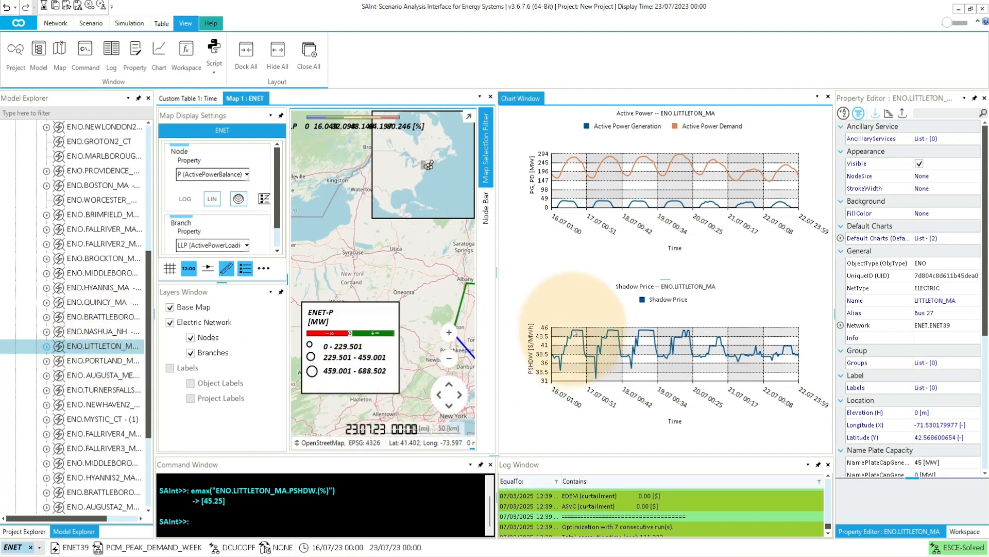
{"action": "mouse_move", "coordinate": [575, 334]}
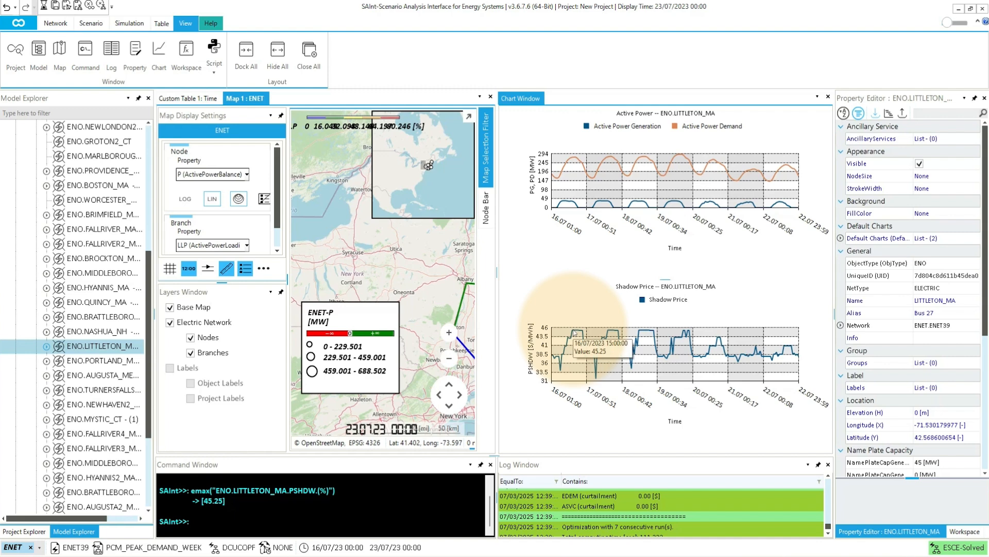